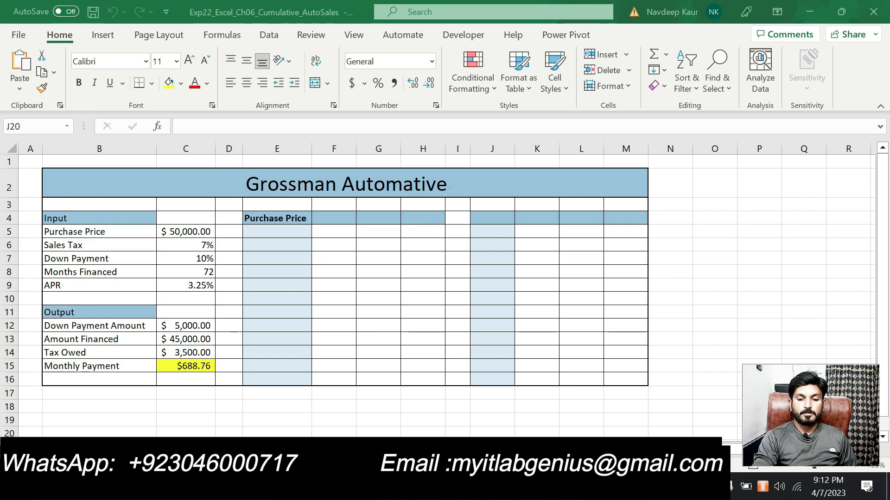
Switch to the Word instructions document and highlight the workbook file name in step 1 in turquoise
{"action": "key", "text": "alt+Tab"}
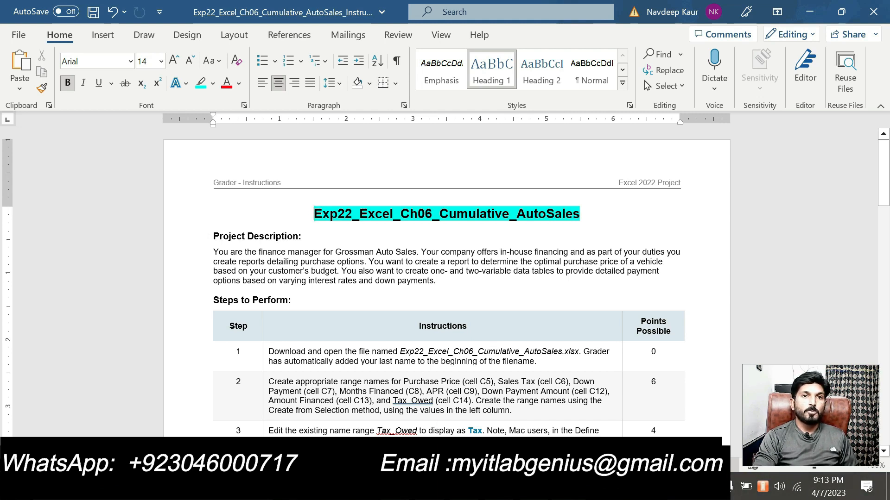
{"action": "left_click_drag", "start_coordinate": [400, 352], "coordinate": [578, 353]}
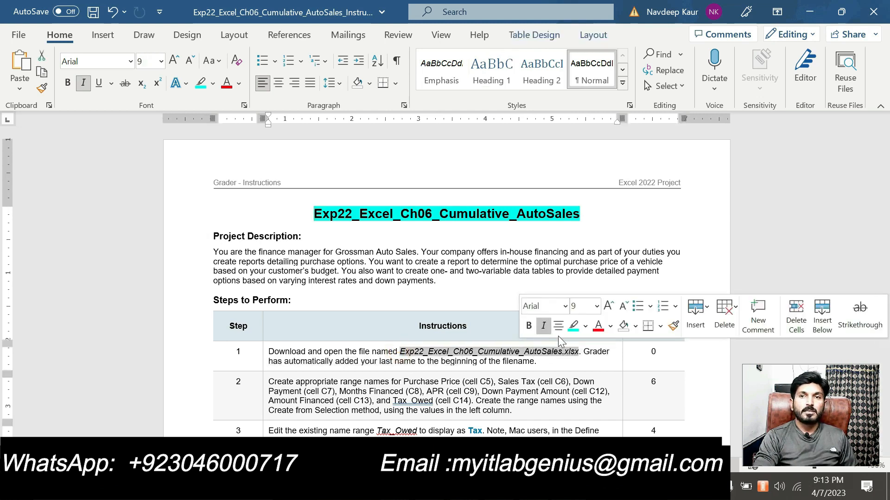
{"action": "left_click", "coordinate": [572, 330]}
Look through all the project instructions from step 1 to the total points row and return to the beginning
{"action": "scroll", "coordinate": [521, 372], "scroll_direction": "down", "scroll_amount": 3}
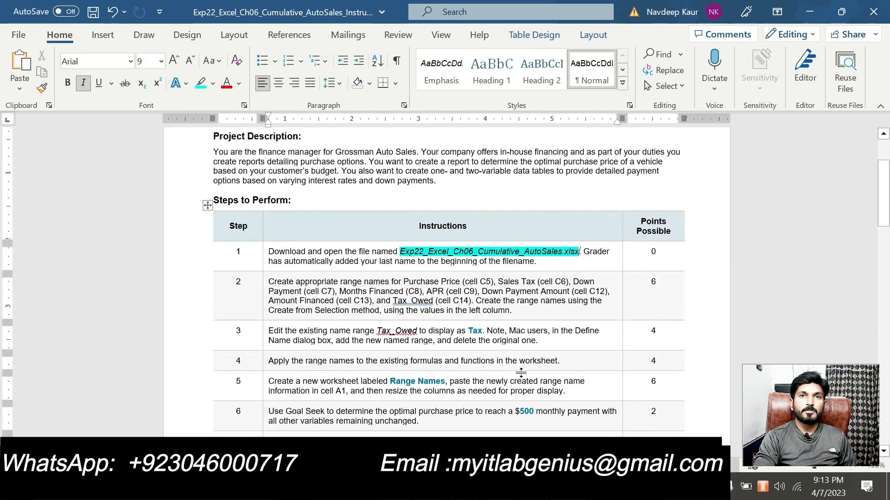
{"action": "scroll", "coordinate": [520, 372], "scroll_direction": "up", "scroll_amount": 2}
{"action": "scroll", "coordinate": [521, 372], "scroll_direction": "down", "scroll_amount": 20}
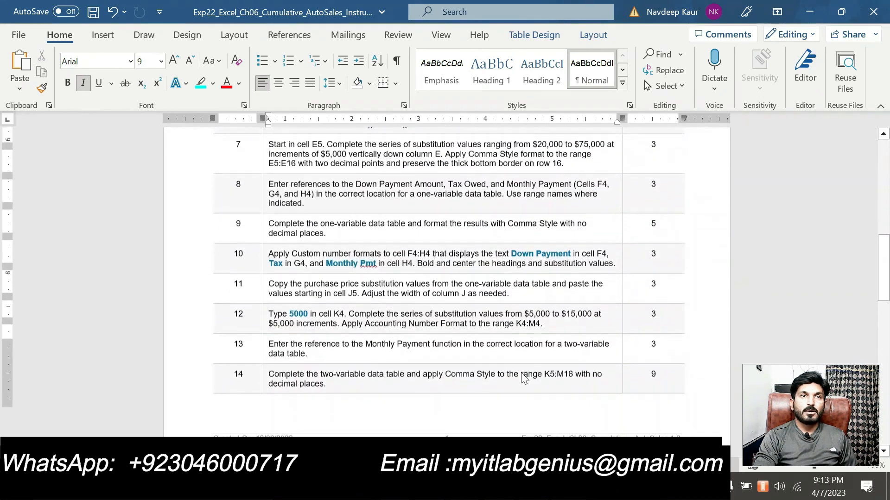
{"action": "scroll", "coordinate": [447, 282], "scroll_direction": "down", "scroll_amount": 15}
{"action": "scroll", "coordinate": [447, 282], "scroll_direction": "up", "scroll_amount": 7}
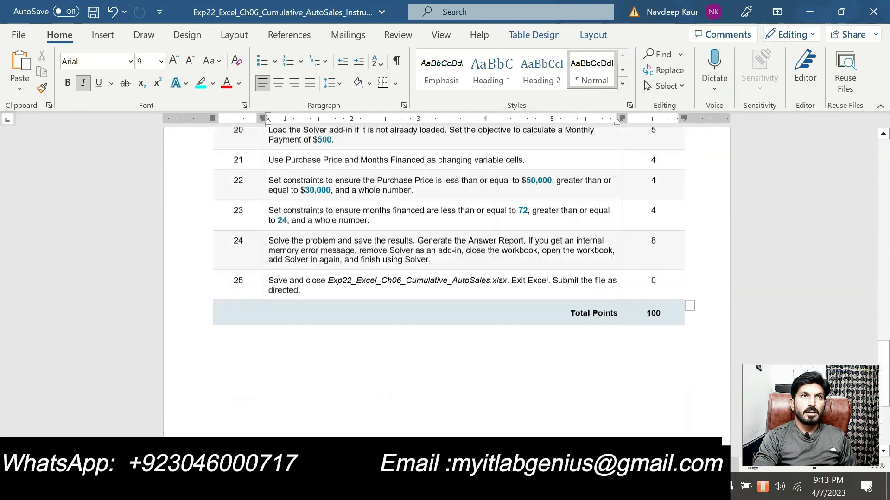
{"action": "scroll", "coordinate": [521, 372], "scroll_direction": "up", "scroll_amount": 20}
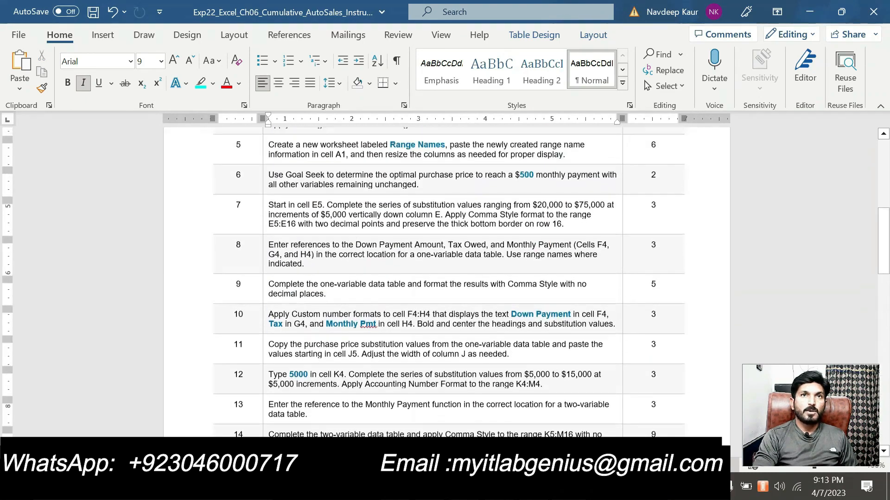
{"action": "scroll", "coordinate": [521, 373], "scroll_direction": "up", "scroll_amount": 3}
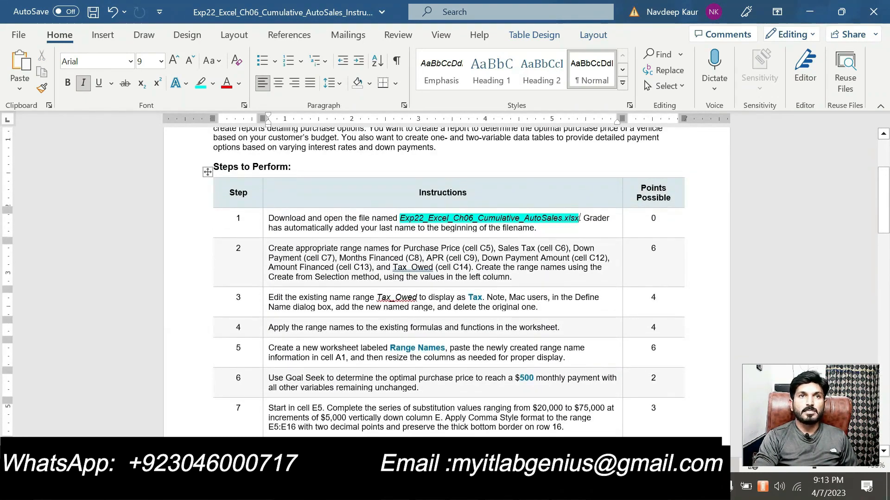
{"action": "scroll", "coordinate": [447, 282], "scroll_direction": "up", "scroll_amount": 4}
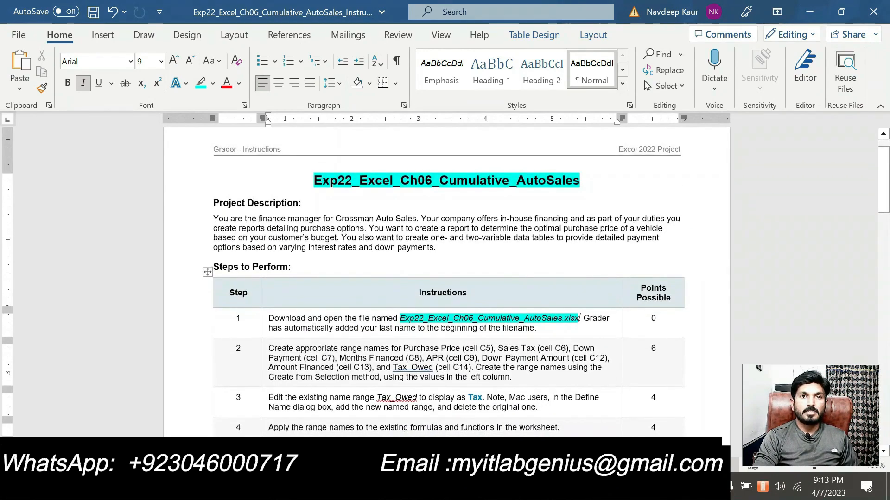
{"action": "key", "text": "alt+Tab"}
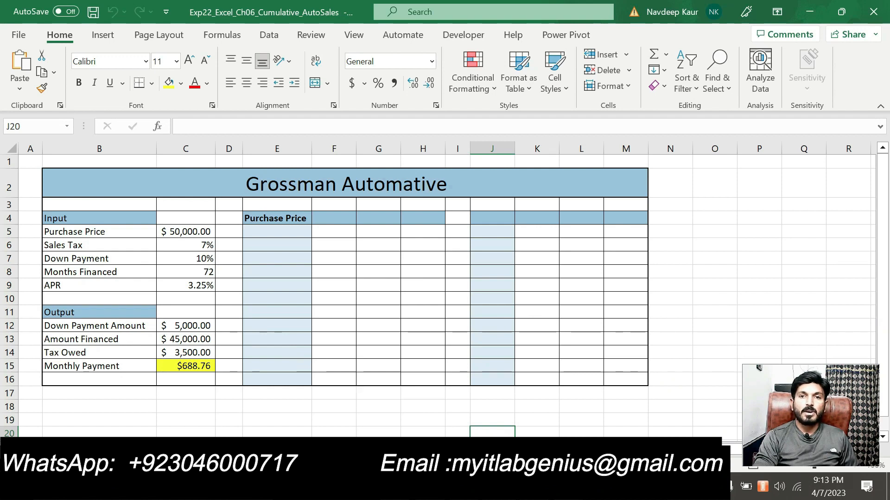
{"action": "key", "text": "alt+Tab"}
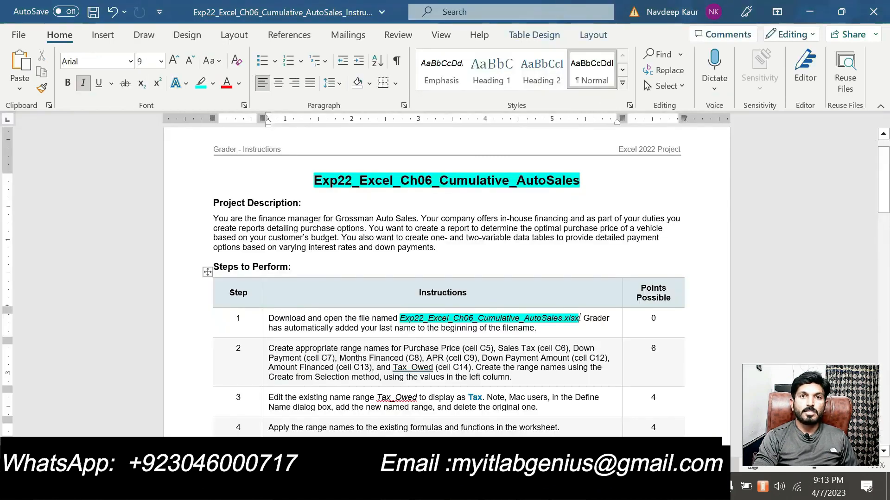
Remove the highlight from the file name in step 1 and highlight the whole step 2 instruction in turquoise
{"action": "left_click_drag", "start_coordinate": [400, 318], "coordinate": [579, 319]}
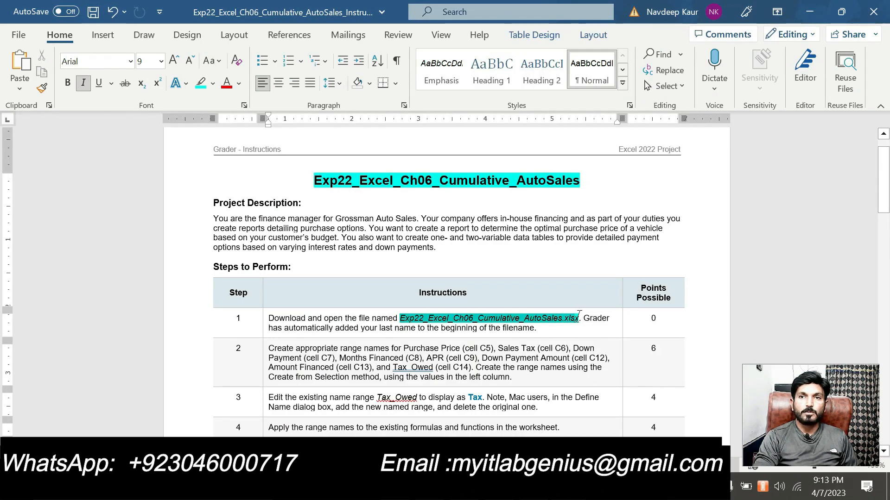
{"action": "right_click", "coordinate": [578, 319]}
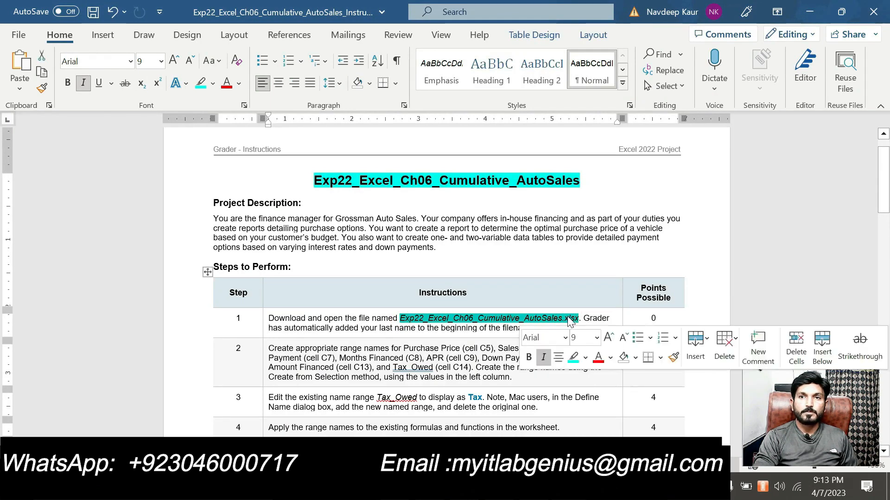
{"action": "left_click", "coordinate": [573, 357]}
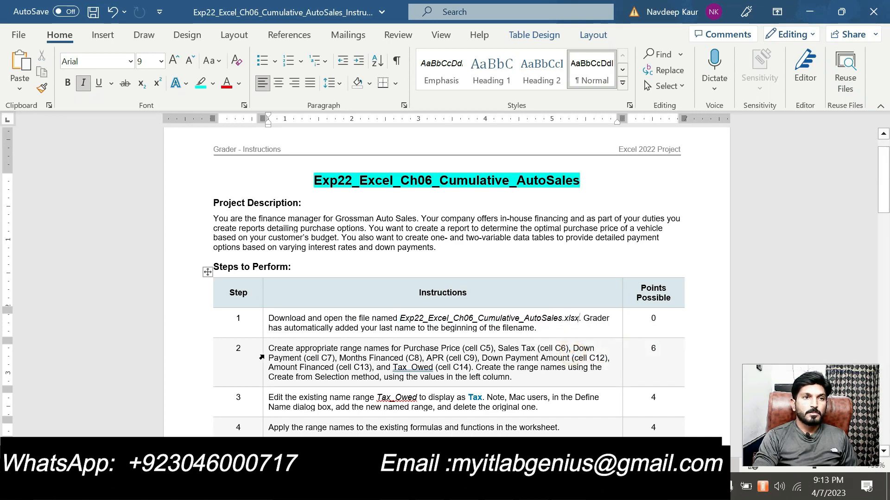
{"action": "left_click_drag", "start_coordinate": [269, 347], "coordinate": [512, 377]}
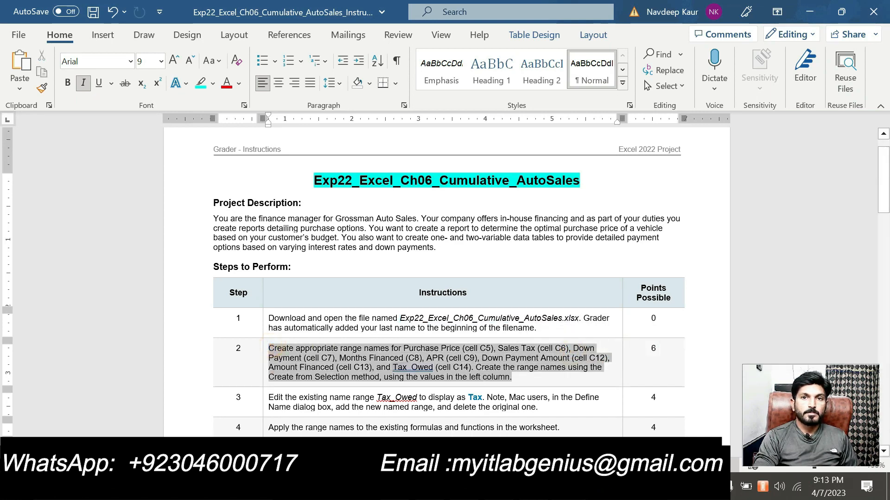
{"action": "right_click", "coordinate": [516, 374]}
{"action": "left_click", "coordinate": [572, 356]}
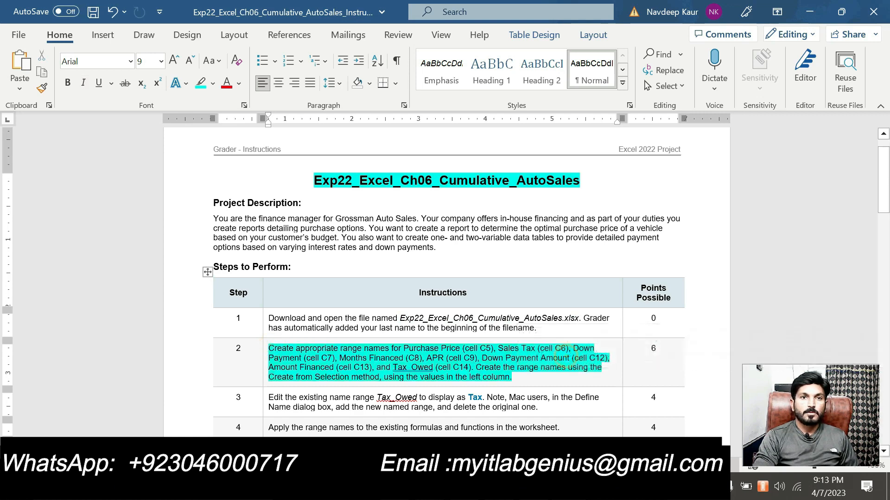
{"action": "left_click", "coordinate": [415, 357]}
{"action": "scroll", "coordinate": [415, 357], "scroll_direction": "down", "scroll_amount": 1}
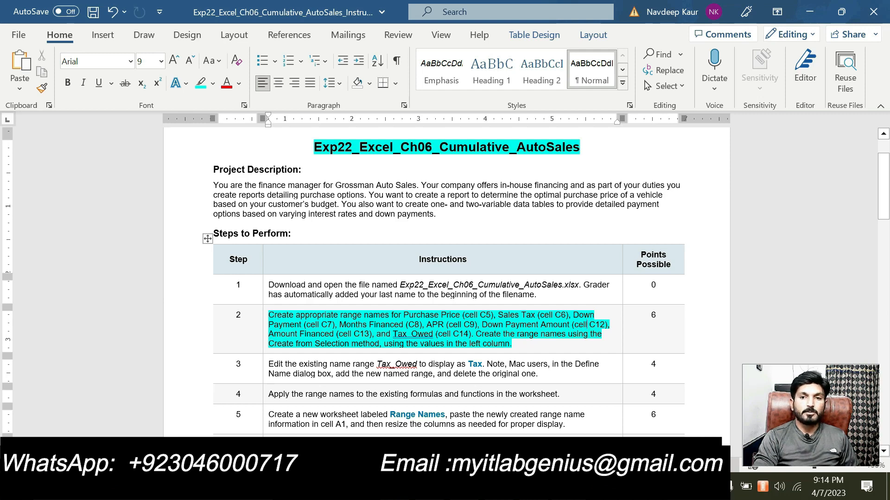
Switch to the Excel workbook, create range names from B5:C9 using the left column labels, and check the names of C5 to C9
{"action": "left_click", "coordinate": [477, 486]}
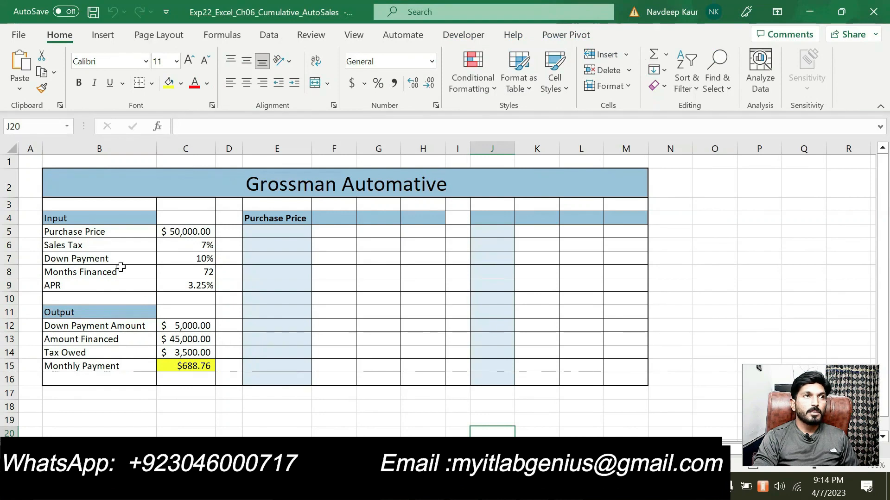
{"action": "left_click", "coordinate": [190, 232]}
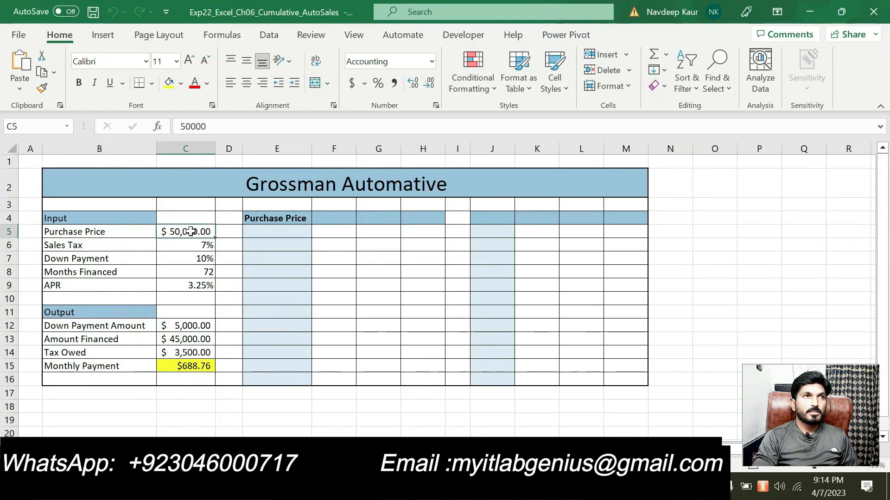
{"action": "left_click", "coordinate": [195, 287]}
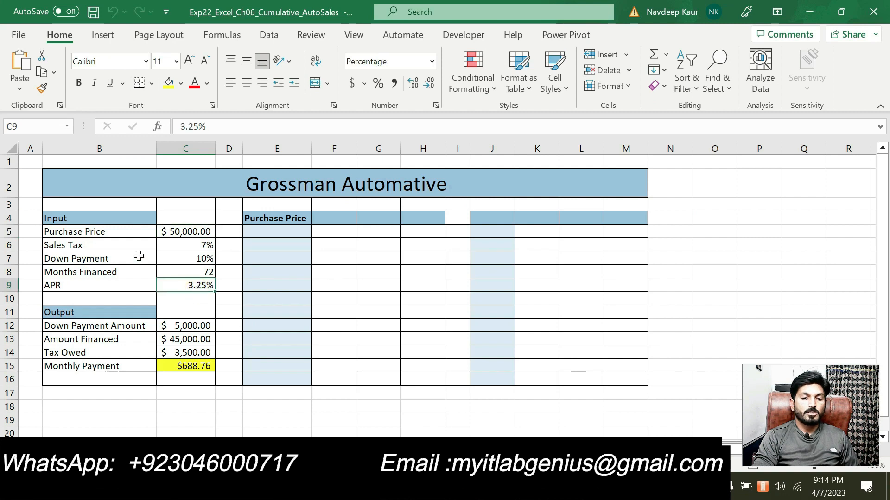
{"action": "mouse_move", "coordinate": [78, 233]}
{"action": "left_mouse_down"}
{"action": "mouse_move", "coordinate": [183, 271]}
{"action": "mouse_move", "coordinate": [199, 287]}
{"action": "left_mouse_up"}
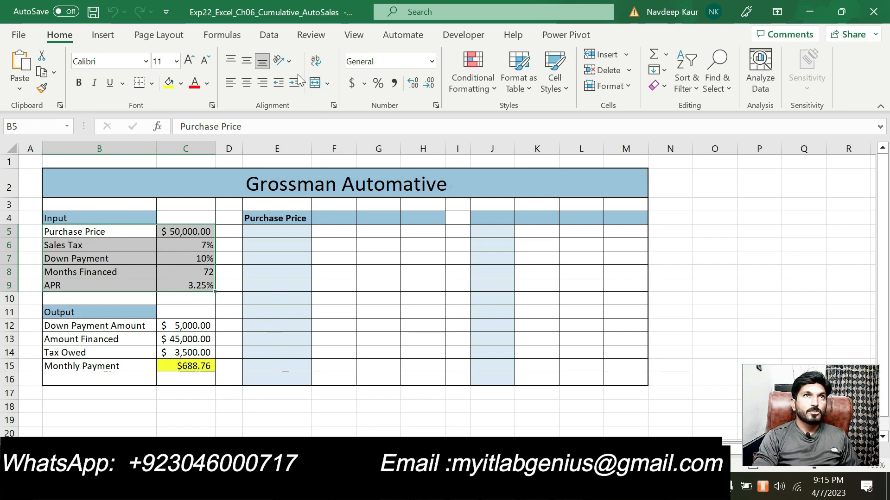
{"action": "left_click", "coordinate": [240, 40]}
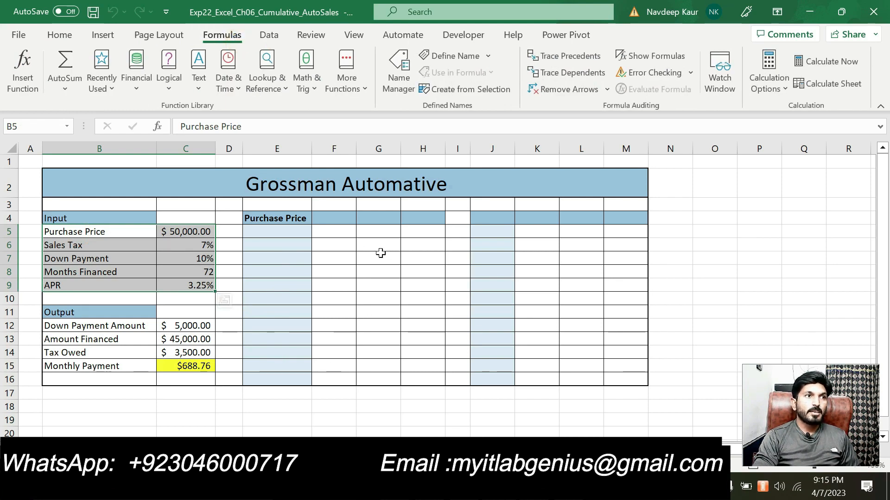
{"action": "left_click", "coordinate": [456, 91]}
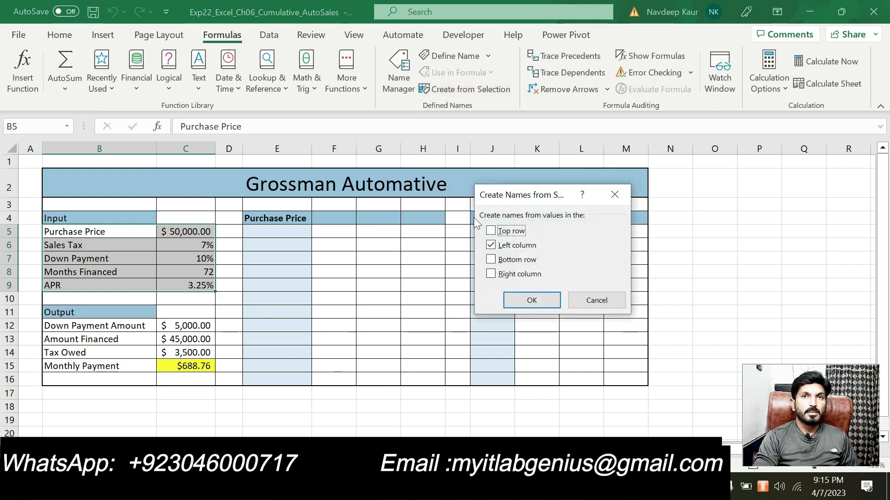
{"action": "left_click_drag", "start_coordinate": [496, 203], "coordinate": [390, 202]}
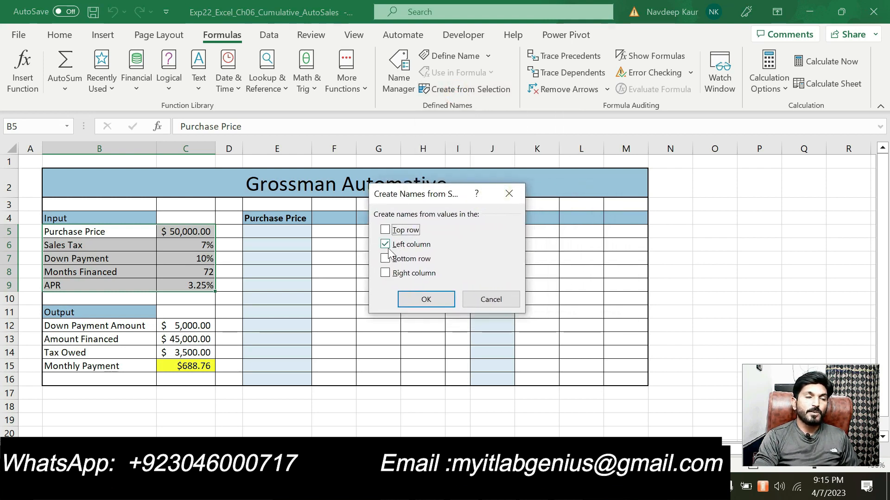
{"action": "left_click", "coordinate": [420, 300]}
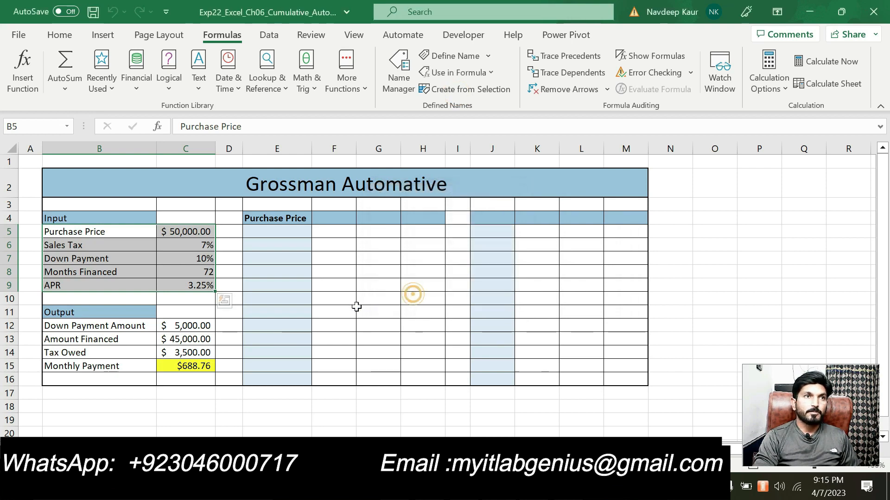
{"action": "left_click", "coordinate": [194, 230]}
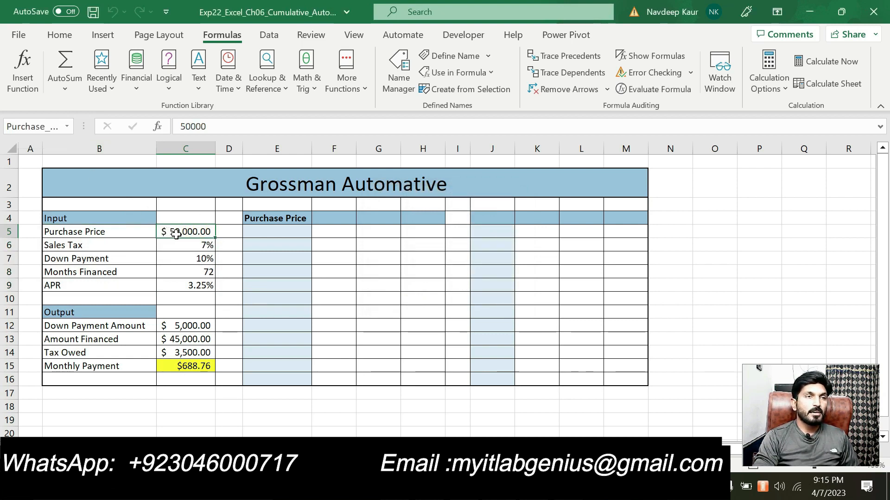
{"action": "left_click", "coordinate": [176, 248]}
{"action": "left_click", "coordinate": [184, 259]}
{"action": "left_click", "coordinate": [185, 273]}
{"action": "left_click", "coordinate": [188, 286]}
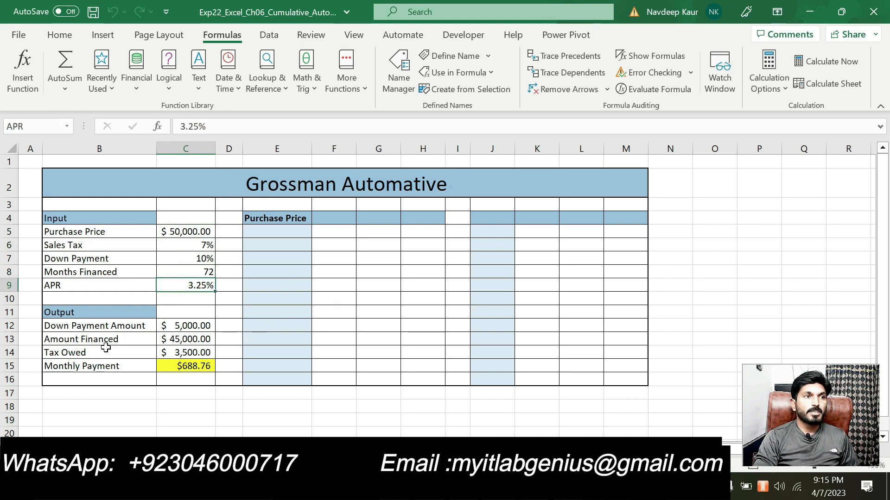
Create range names from B12:C14 using the left column labels and check the names of C12 to C14
{"action": "left_click_drag", "start_coordinate": [100, 326], "coordinate": [183, 354]}
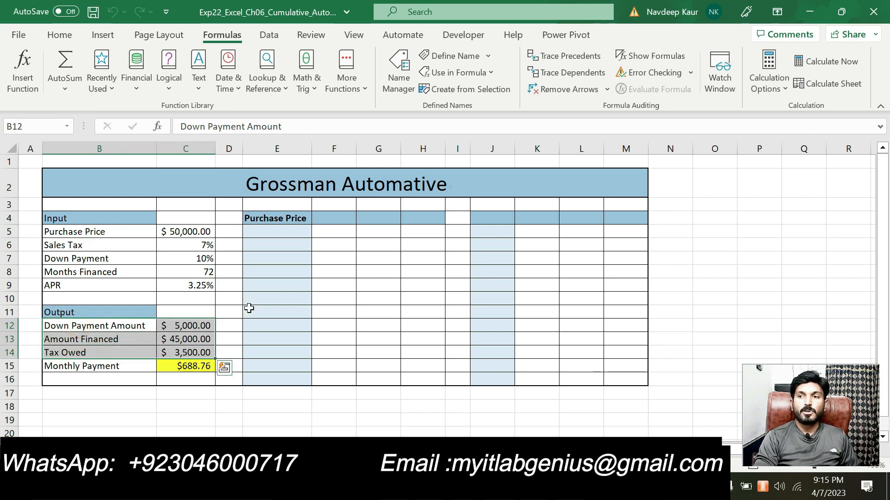
{"action": "left_click", "coordinate": [461, 88]}
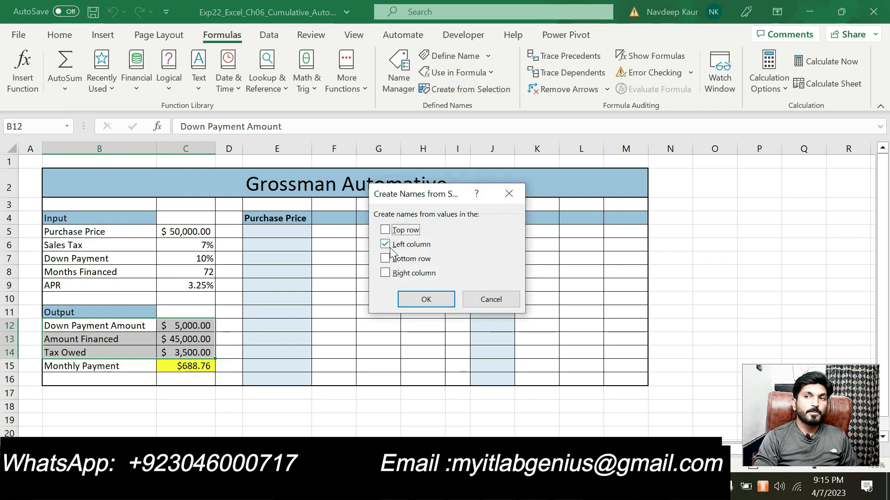
{"action": "left_click", "coordinate": [414, 299]}
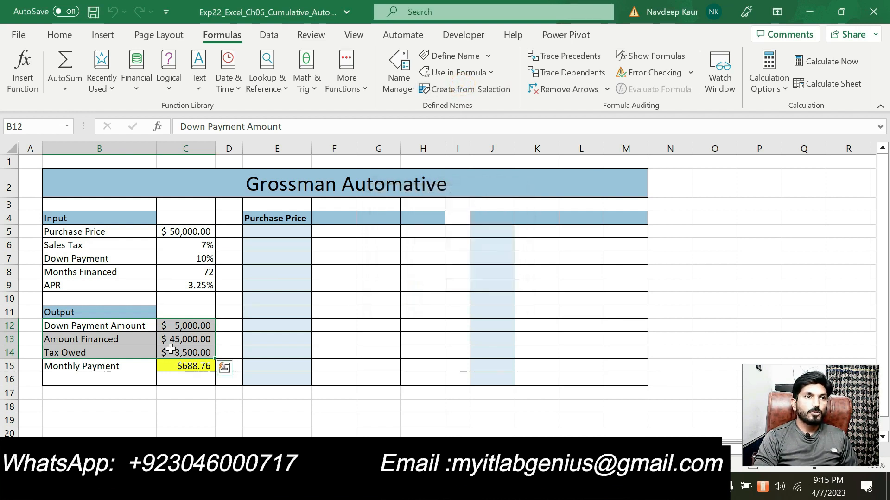
{"action": "left_click", "coordinate": [192, 340]}
{"action": "left_click", "coordinate": [193, 353]}
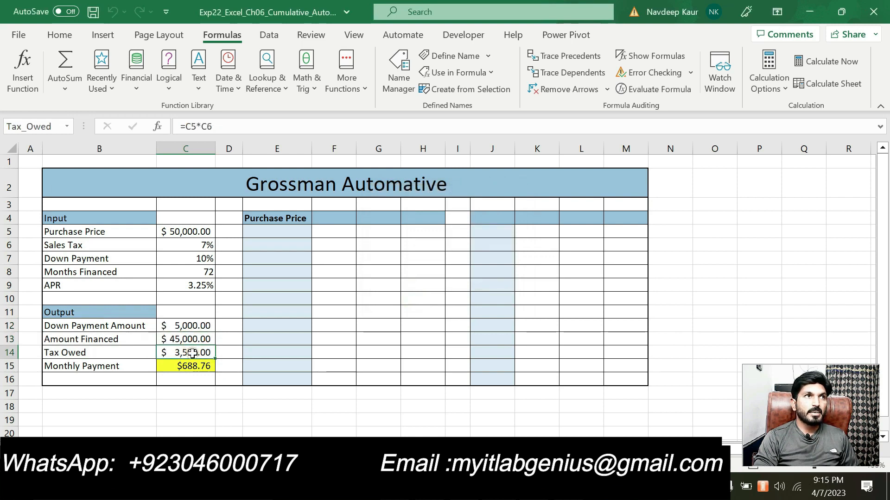
{"action": "left_click", "coordinate": [191, 339]}
{"action": "left_click", "coordinate": [198, 326]}
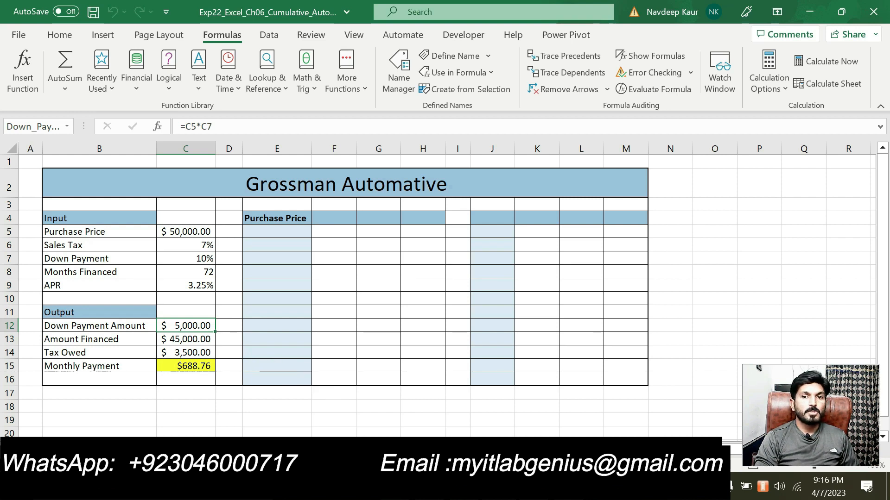
Switch to the Word instructions, remove the highlight from step 2, and highlight the whole step 3 instruction in turquoise
{"action": "left_click", "coordinate": [486, 486]}
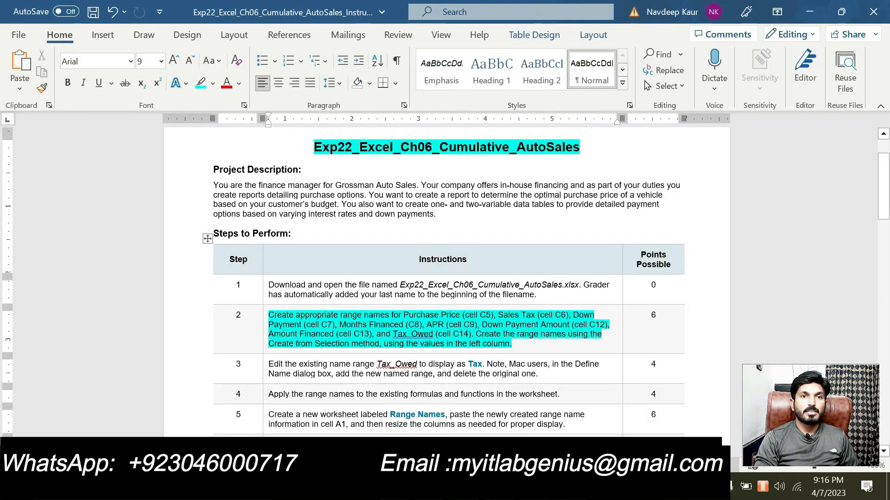
{"action": "left_click_drag", "start_coordinate": [512, 345], "coordinate": [269, 316]}
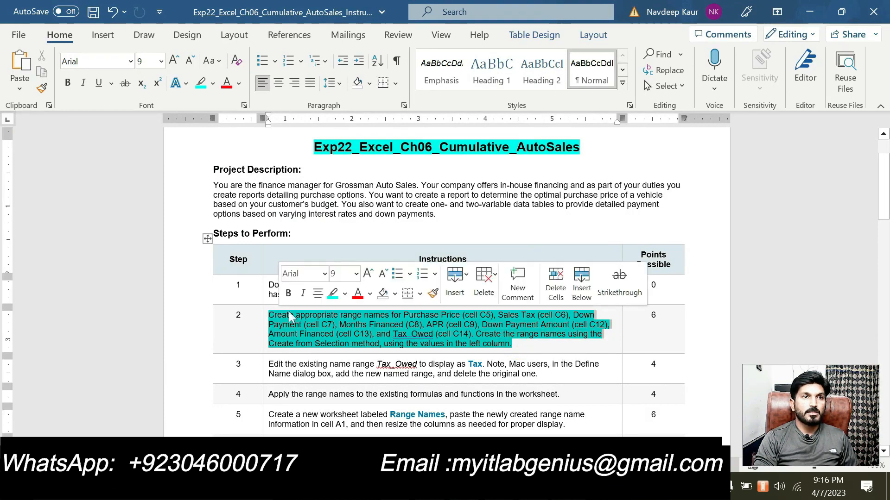
{"action": "left_click", "coordinate": [333, 293]}
{"action": "left_click", "coordinate": [540, 349]}
{"action": "scroll", "coordinate": [541, 349], "scroll_direction": "down", "scroll_amount": 1}
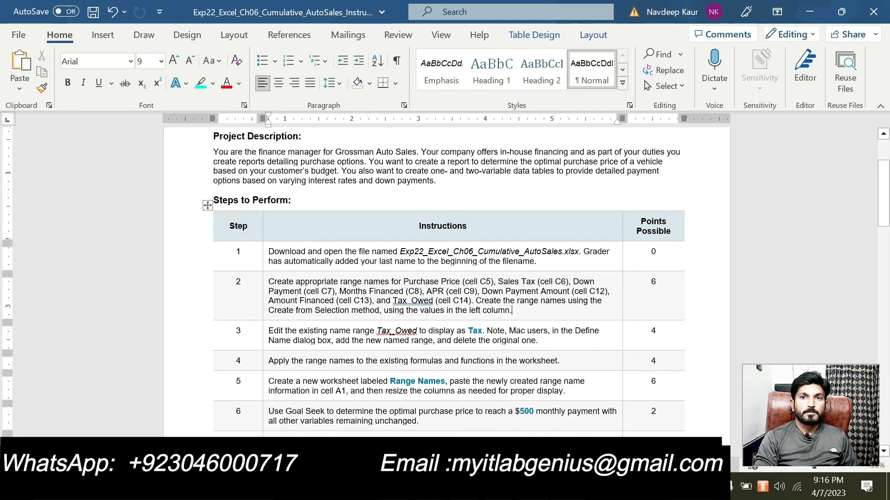
{"action": "left_click_drag", "start_coordinate": [538, 341], "coordinate": [268, 330]}
{"action": "left_click", "coordinate": [334, 312]}
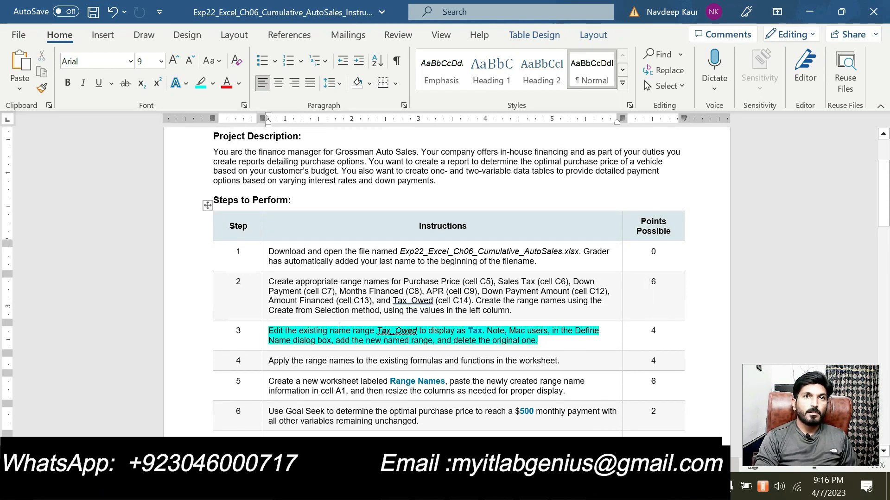
Switch to the Excel workbook and rename the existing range name Tax_Owed to Tax
{"action": "scroll", "coordinate": [338, 330], "scroll_direction": "up", "scroll_amount": 2}
{"action": "scroll", "coordinate": [338, 330], "scroll_direction": "down", "scroll_amount": 2}
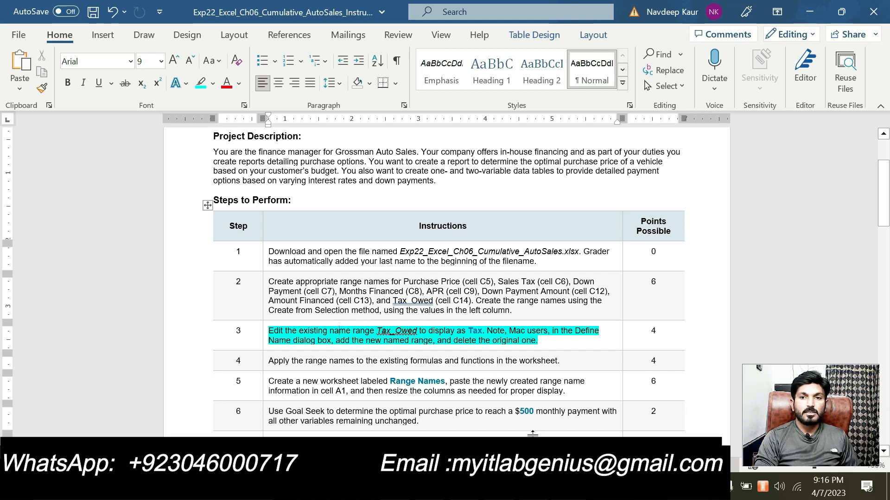
{"action": "key", "text": "alt+Tab"}
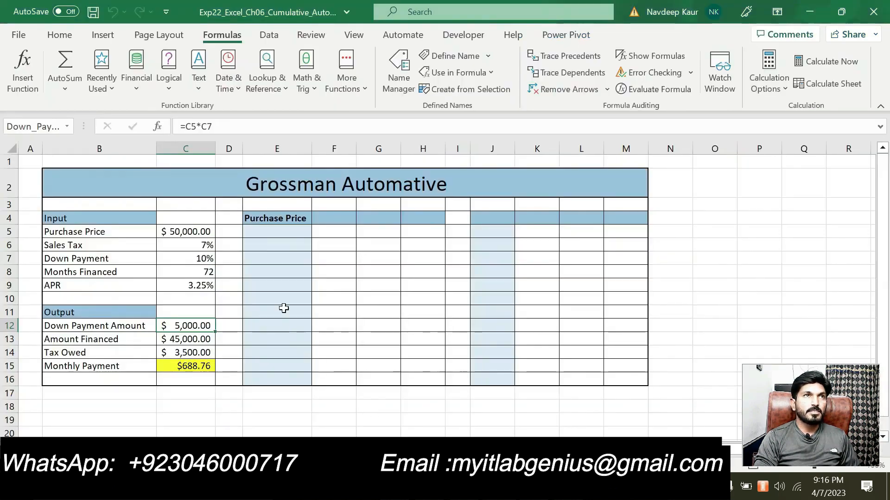
{"action": "left_click", "coordinate": [401, 85]}
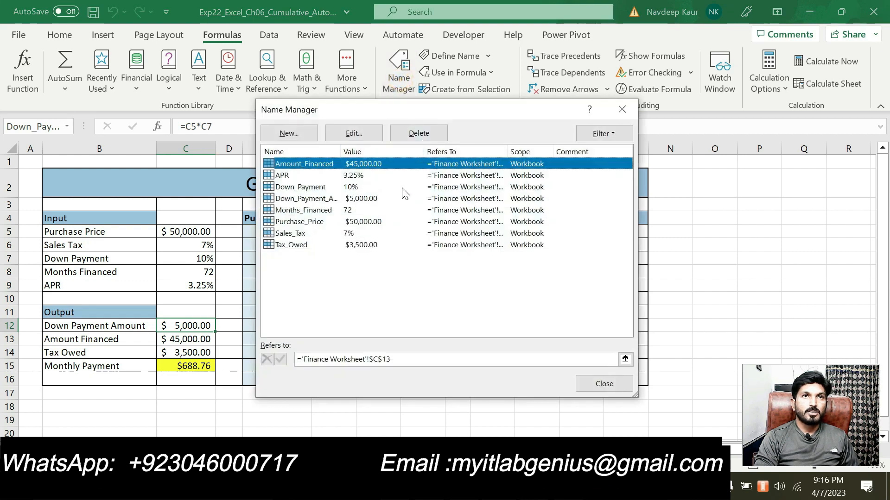
{"action": "left_click_drag", "start_coordinate": [364, 110], "coordinate": [410, 128]}
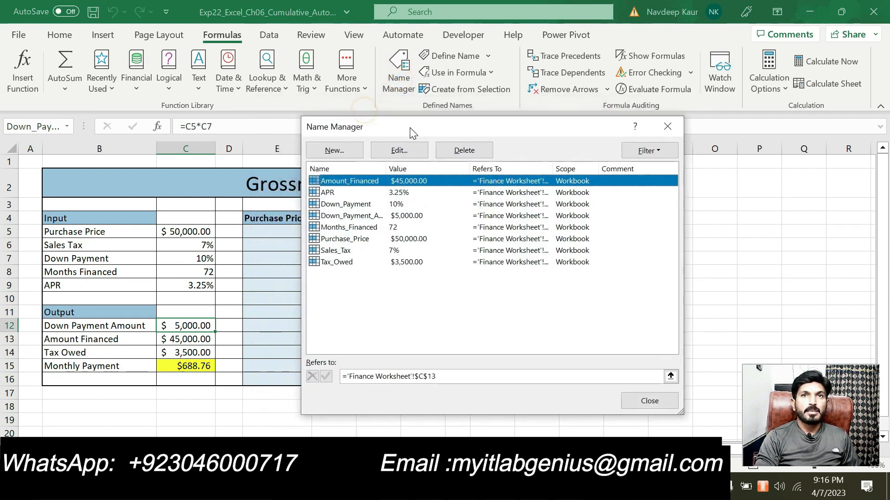
{"action": "left_click", "coordinate": [337, 263]}
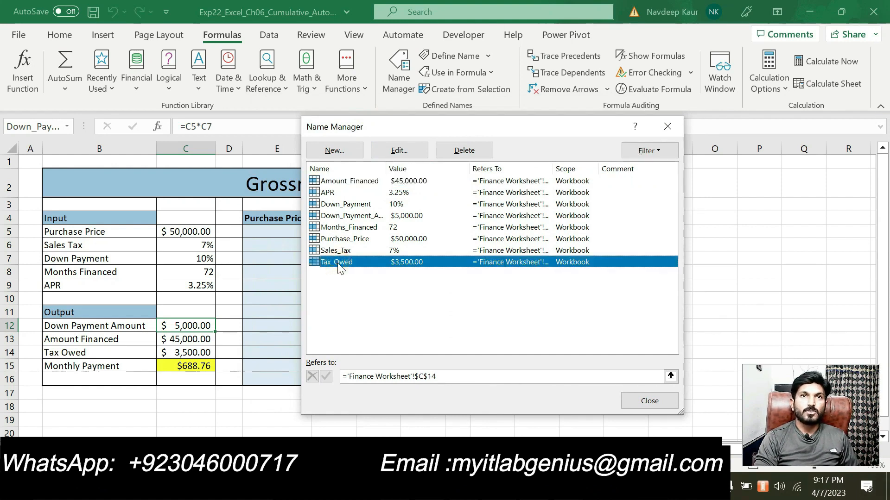
{"action": "left_click", "coordinate": [414, 152]}
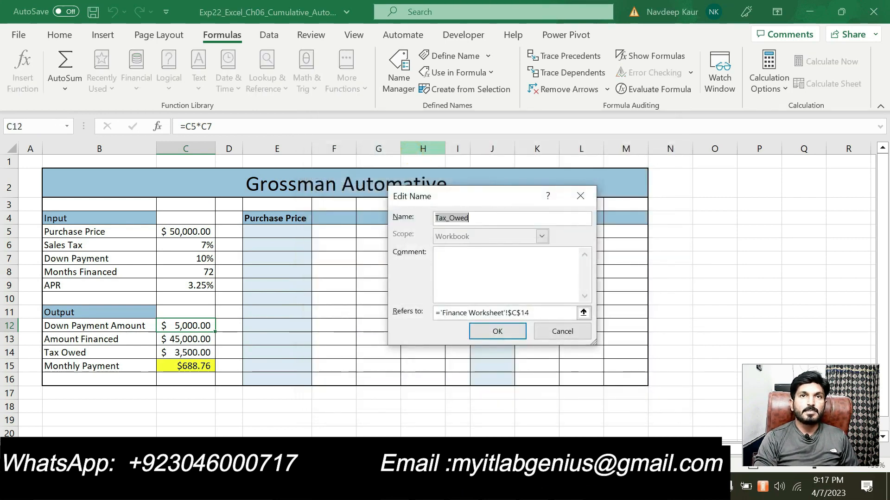
{"action": "type", "text": "Tax"}
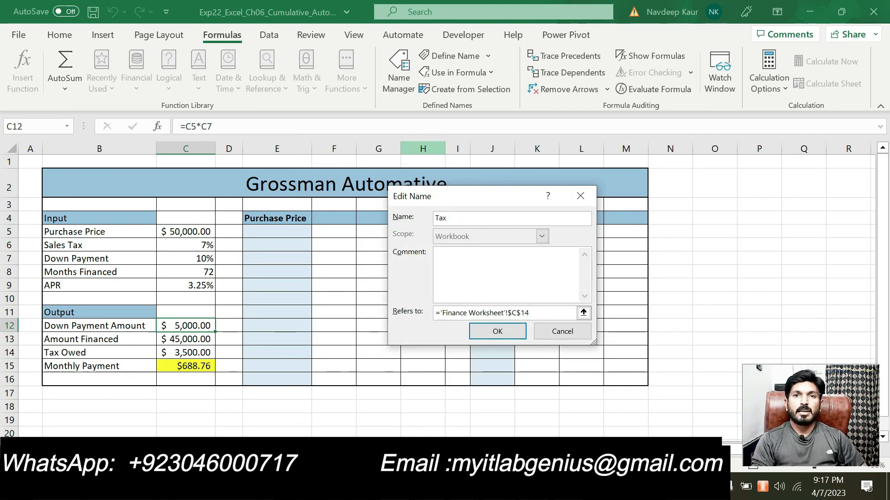
{"action": "left_click", "coordinate": [507, 332]}
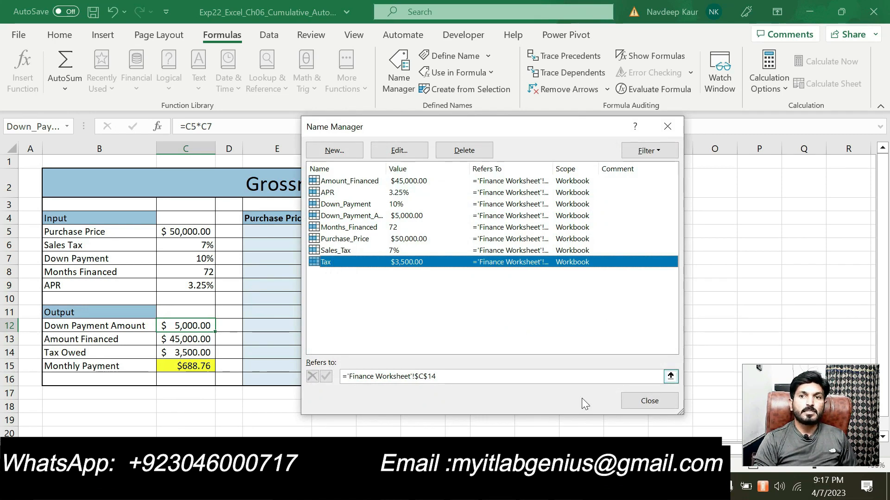
{"action": "left_click", "coordinate": [629, 404]}
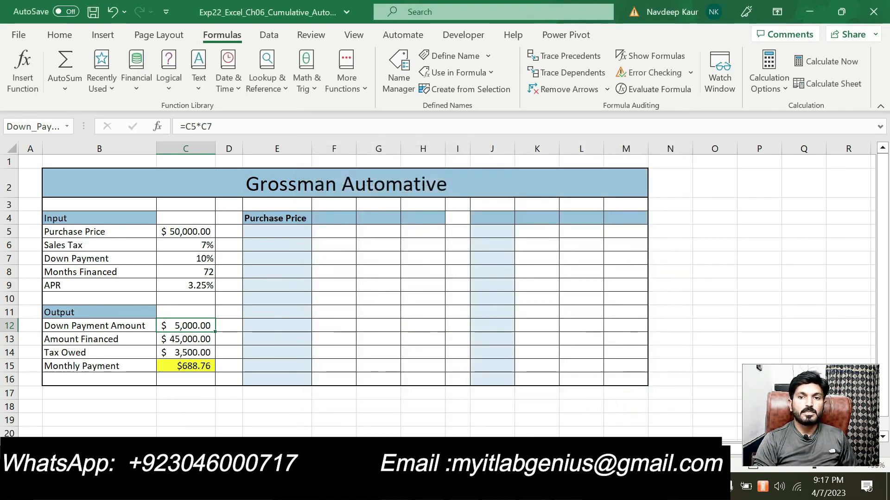
Switch to the Word instructions, remove the highlight from step 3, and highlight the whole step 4 instruction in turquoise
{"action": "key", "text": "alt+Tab"}
{"action": "left_click_drag", "start_coordinate": [269, 331], "coordinate": [297, 339]}
{"action": "left_click", "coordinate": [344, 316]}
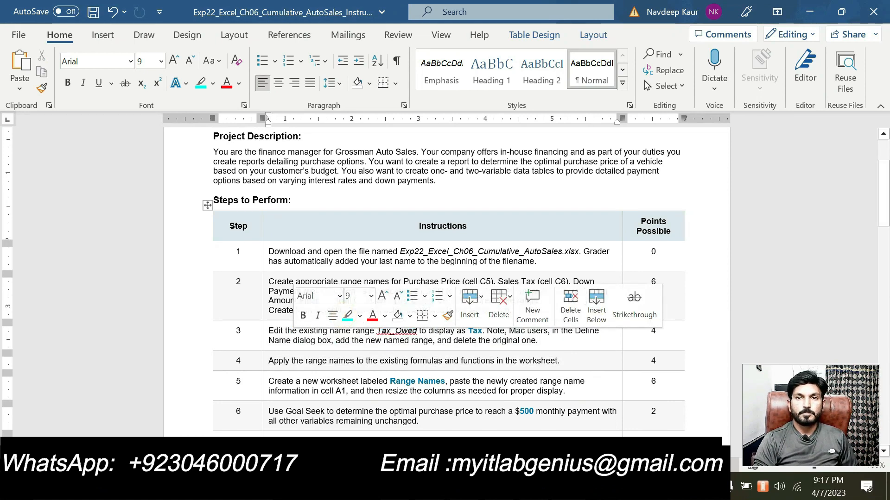
{"action": "left_click_drag", "start_coordinate": [559, 360], "coordinate": [268, 361]}
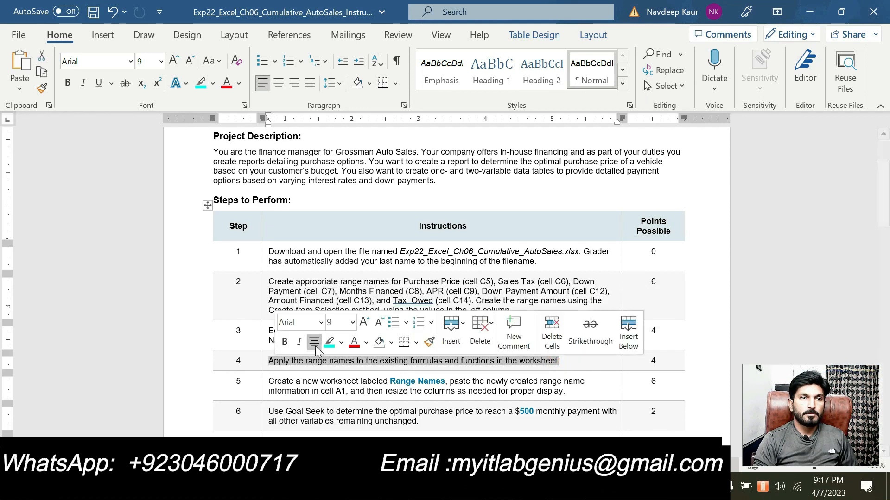
{"action": "left_click", "coordinate": [329, 342]}
{"action": "left_click", "coordinate": [575, 363]}
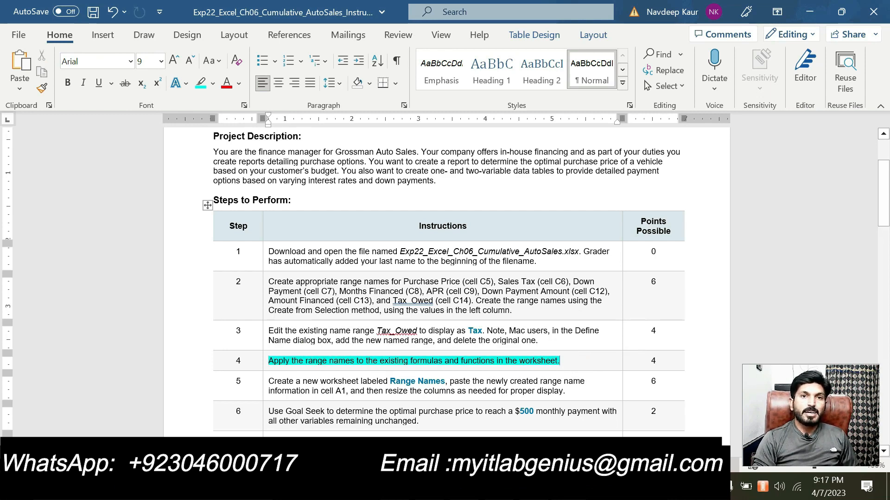
{"action": "scroll", "coordinate": [445, 278], "scroll_direction": "down", "scroll_amount": 1}
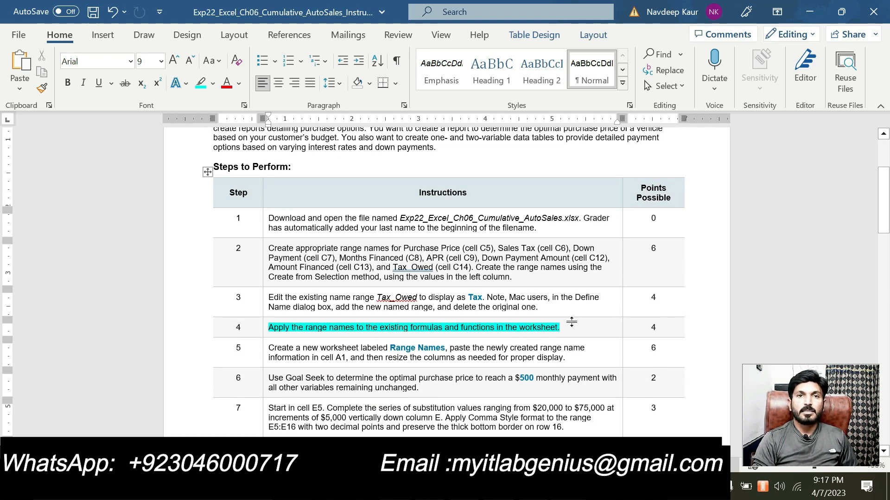
{"action": "scroll", "coordinate": [445, 278], "scroll_direction": "up", "scroll_amount": 1}
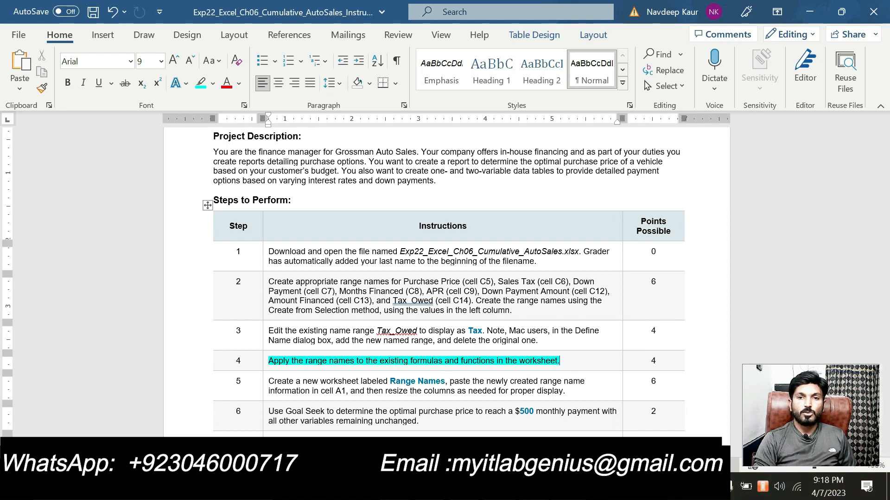
Switch to the Excel workbook and rewrite the Down Payment Amount formula in C12 with range names as =Purchase_Price*Down_Payment
{"action": "key", "text": "alt+Tab"}
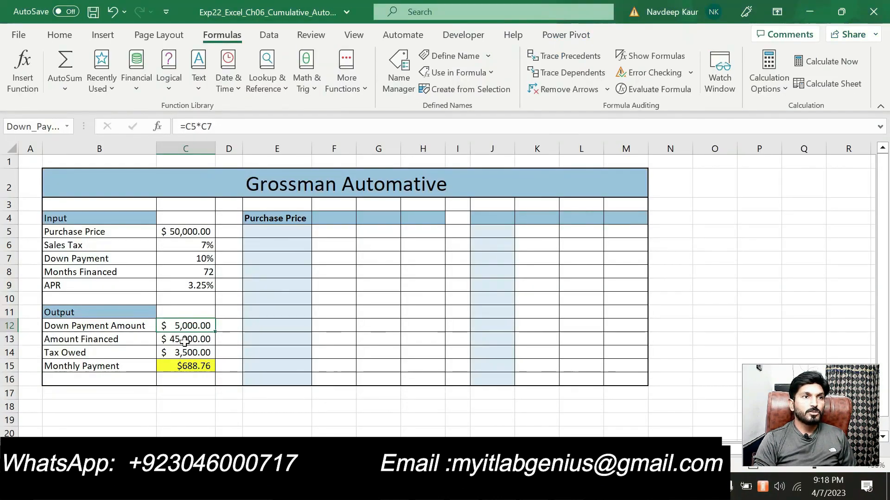
{"action": "left_click", "coordinate": [194, 323]}
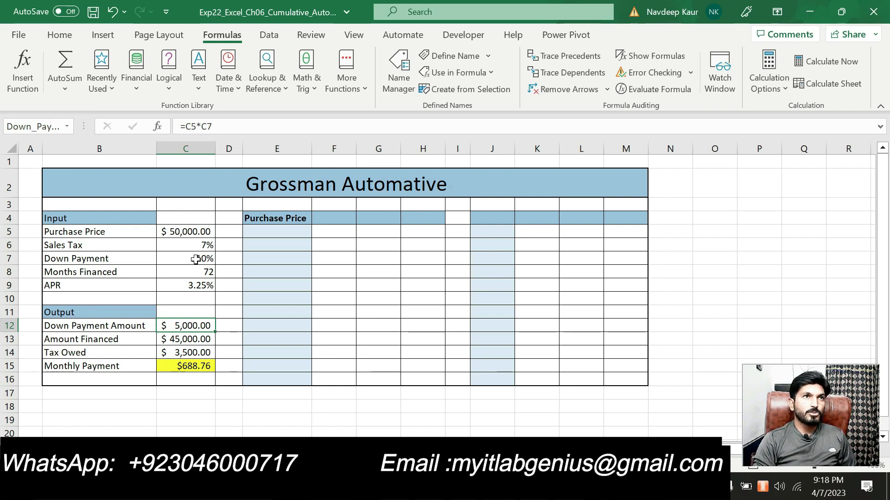
{"action": "key", "text": "F2"}
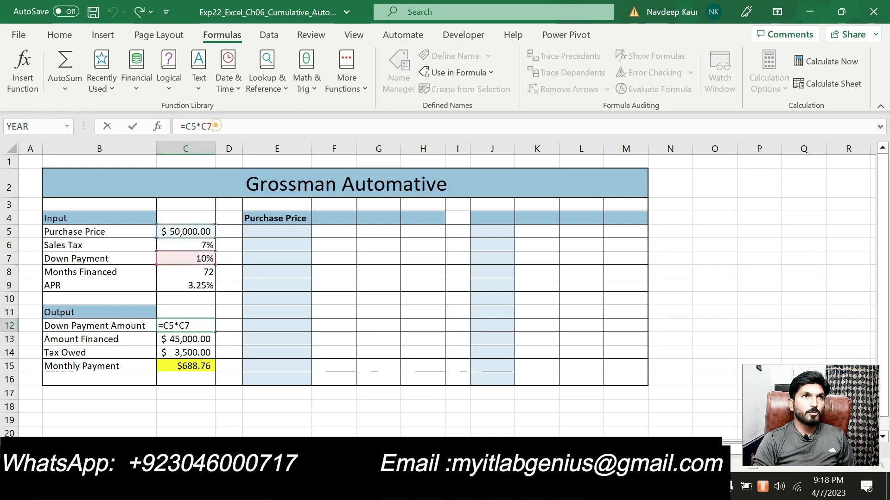
{"action": "key", "text": "BackSpace"}
{"action": "key", "text": "BackSpace"}
{"action": "key", "text": "BackSpace"}
{"action": "key", "text": "BackSpace"}
{"action": "key", "text": "BackSpace"}
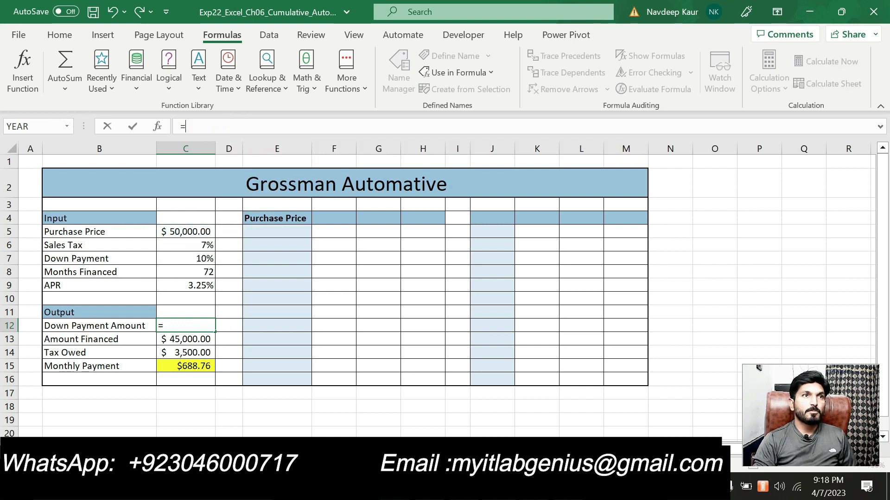
{"action": "left_click", "coordinate": [177, 230]}
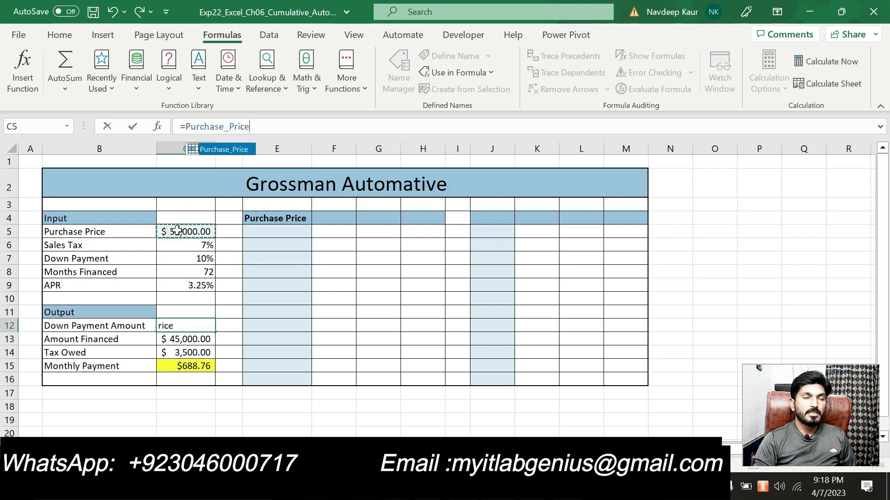
{"action": "type", "text": "*"}
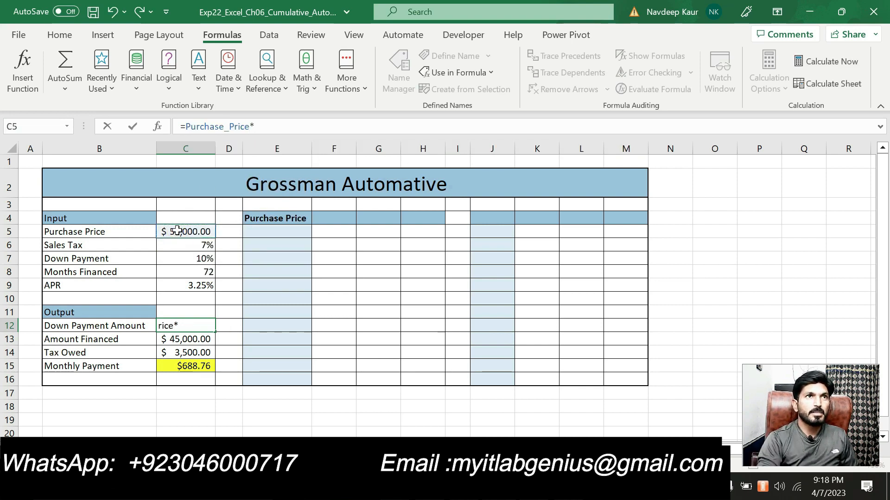
{"action": "left_click", "coordinate": [194, 259]}
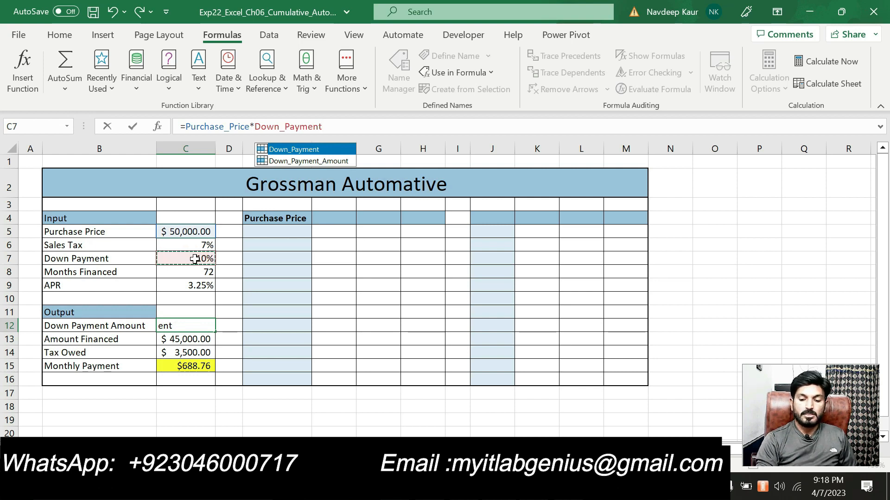
{"action": "key", "text": "Return"}
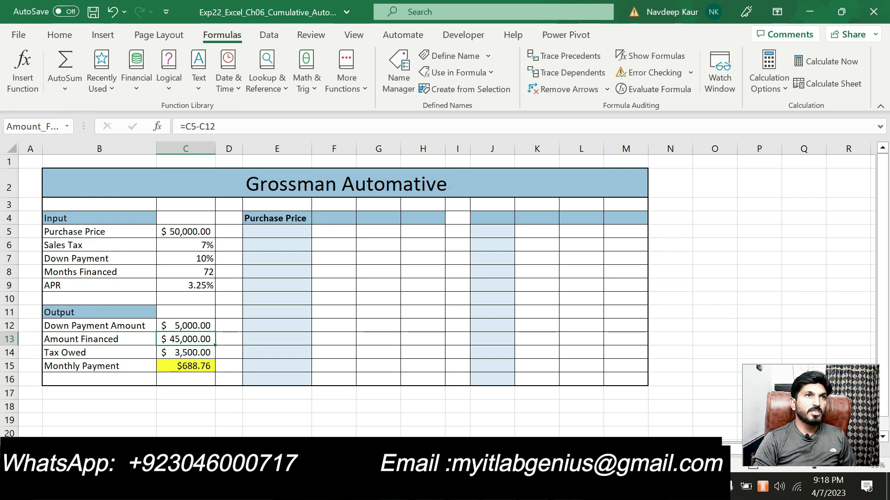
Rewrite the Amount Financed formula in C13 with range names as =Purchase_Price-Down_Payment_Amount
{"action": "left_click", "coordinate": [218, 126]}
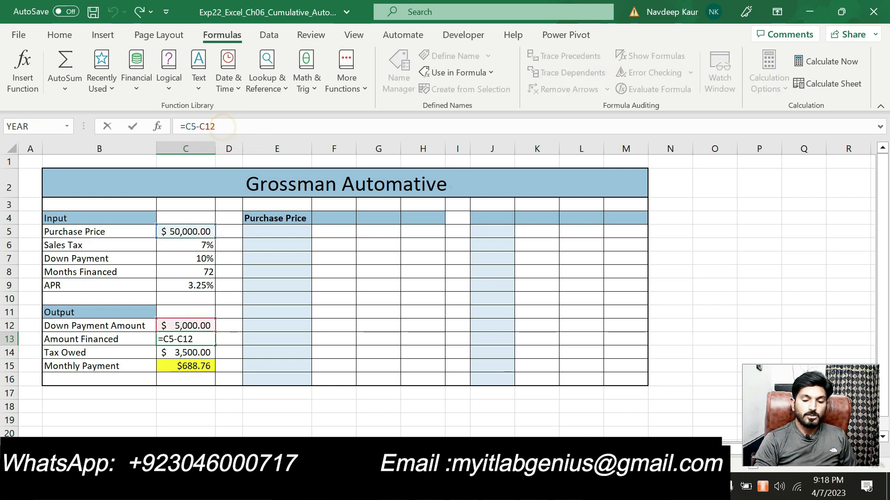
{"action": "key", "text": "BackSpace"}
{"action": "key", "text": "BackSpace"}
{"action": "key", "text": "BackSpace"}
{"action": "key", "text": "BackSpace"}
{"action": "key", "text": "BackSpace"}
{"action": "key", "text": "BackSpace"}
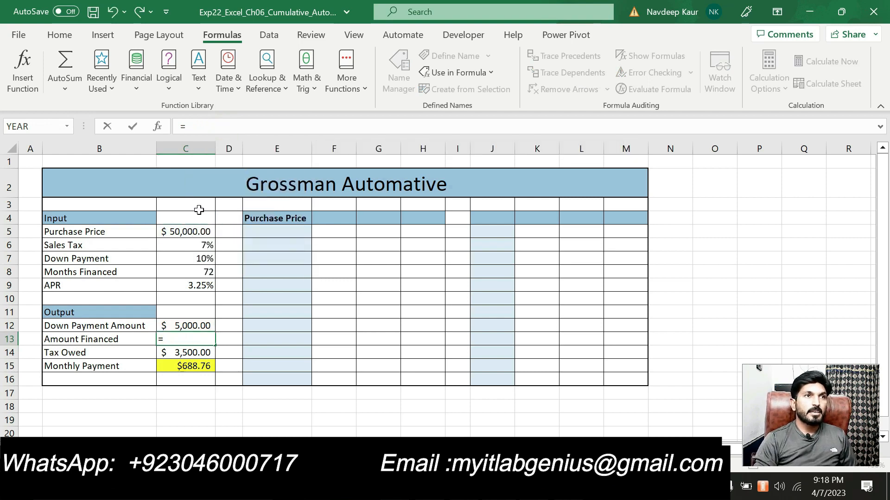
{"action": "left_click", "coordinate": [197, 232]}
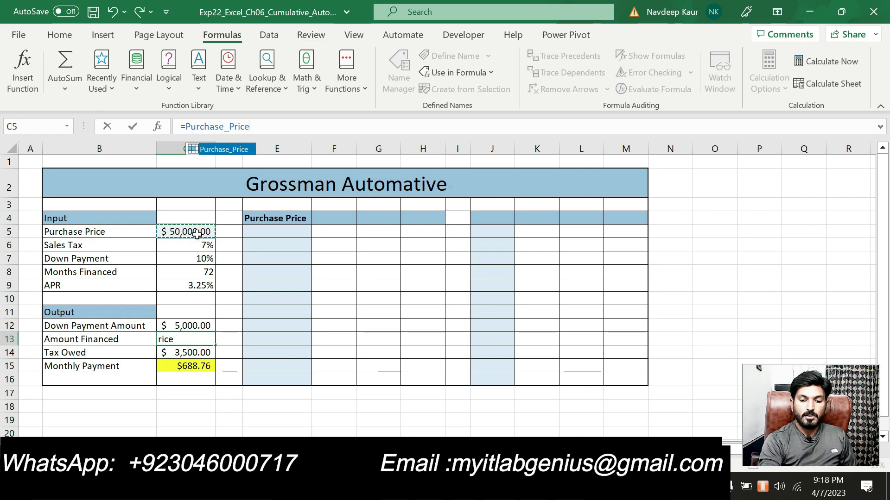
{"action": "type", "text": "-"}
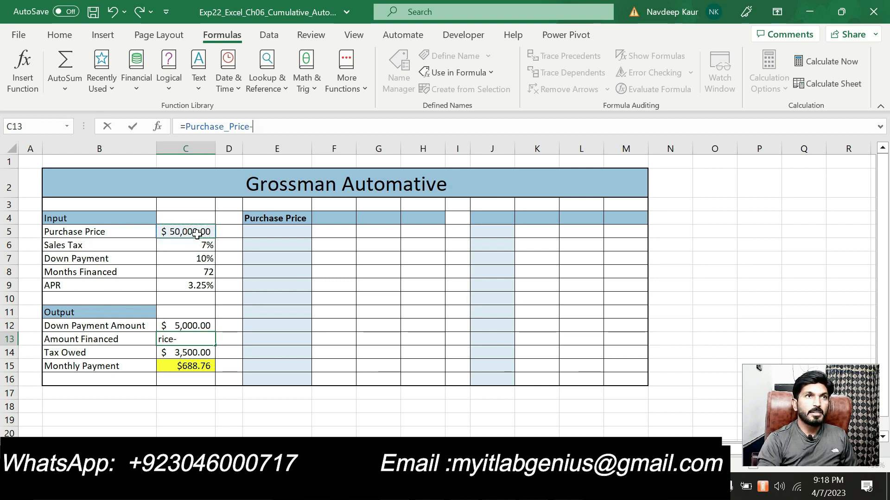
{"action": "left_click", "coordinate": [197, 326]}
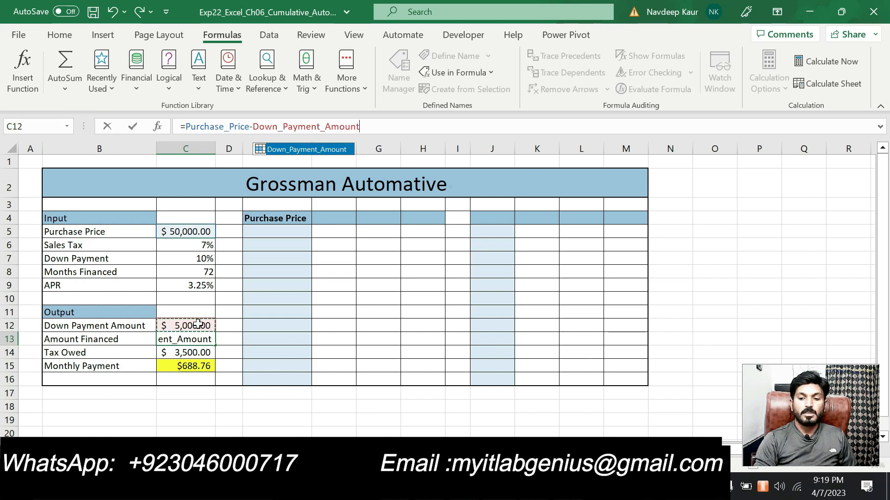
{"action": "key", "text": "Return"}
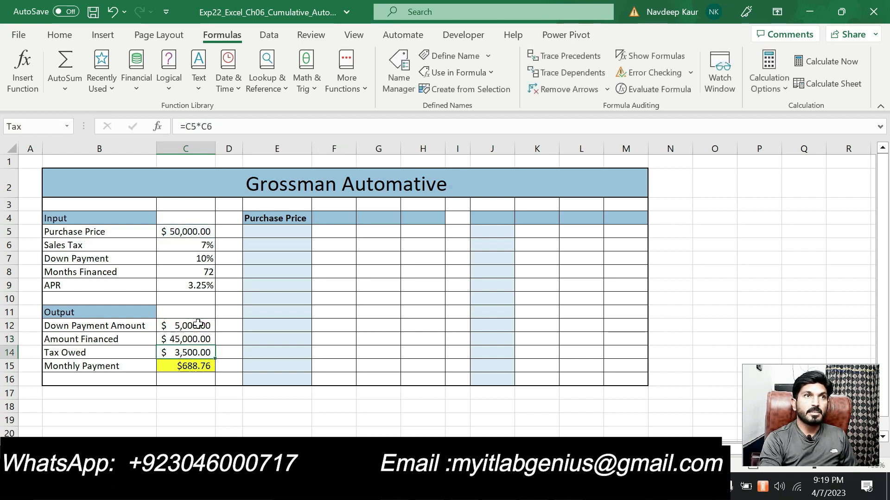
Rewrite the Tax Owed formula in C14 with range names as =Purchase_Price*Sales_Tax
{"action": "left_click", "coordinate": [198, 352]}
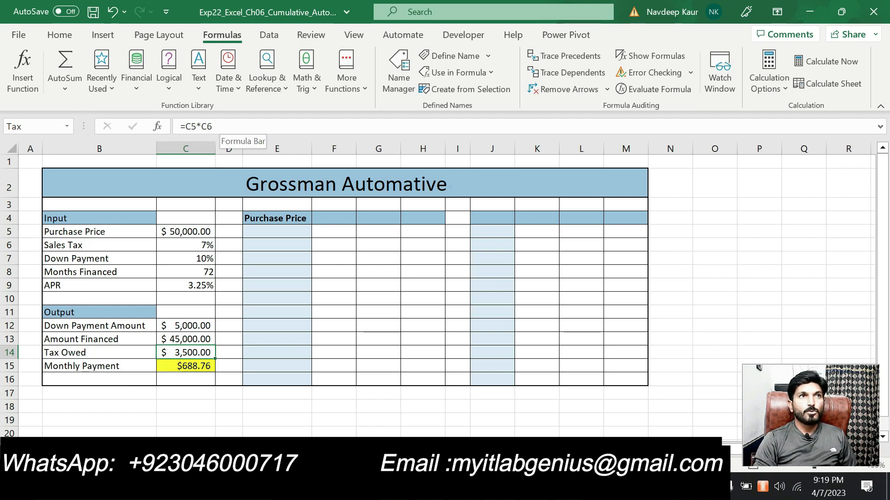
{"action": "left_click", "coordinate": [226, 126]}
{"action": "key", "text": "BackSpace"}
{"action": "key", "text": "BackSpace"}
{"action": "key", "text": "BackSpace"}
{"action": "key", "text": "BackSpace"}
{"action": "key", "text": "BackSpace"}
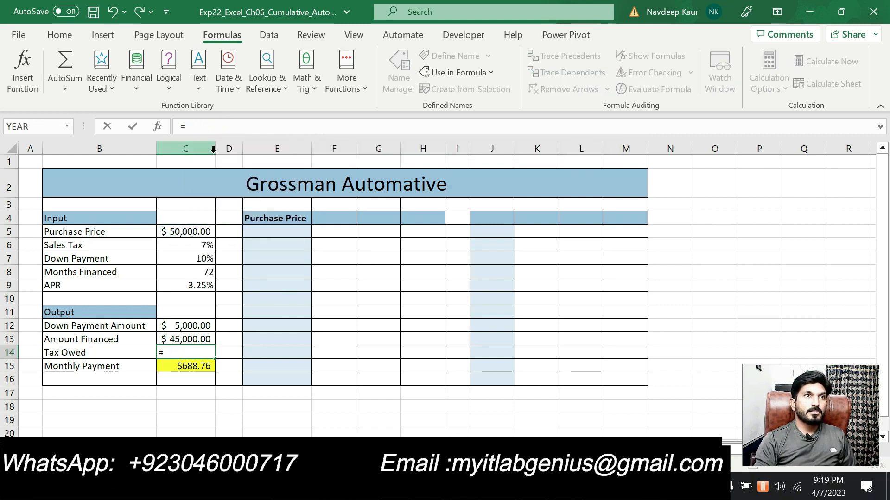
{"action": "left_click", "coordinate": [187, 232]}
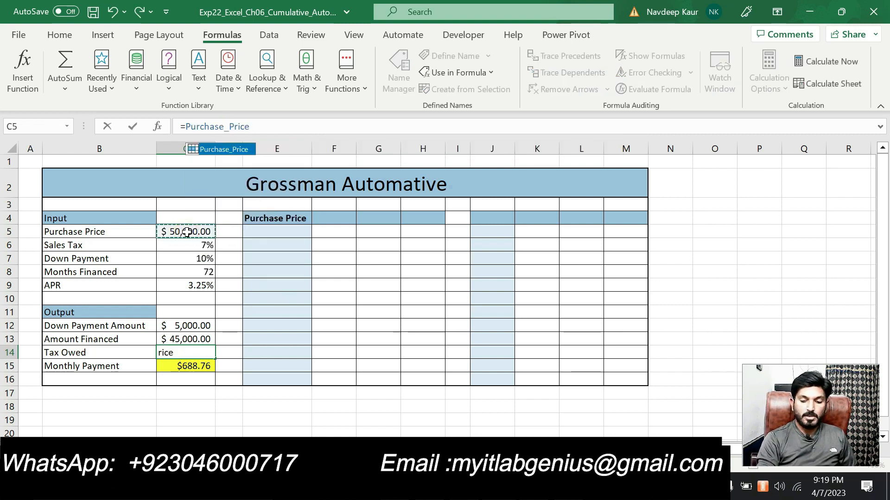
{"action": "type", "text": "*"}
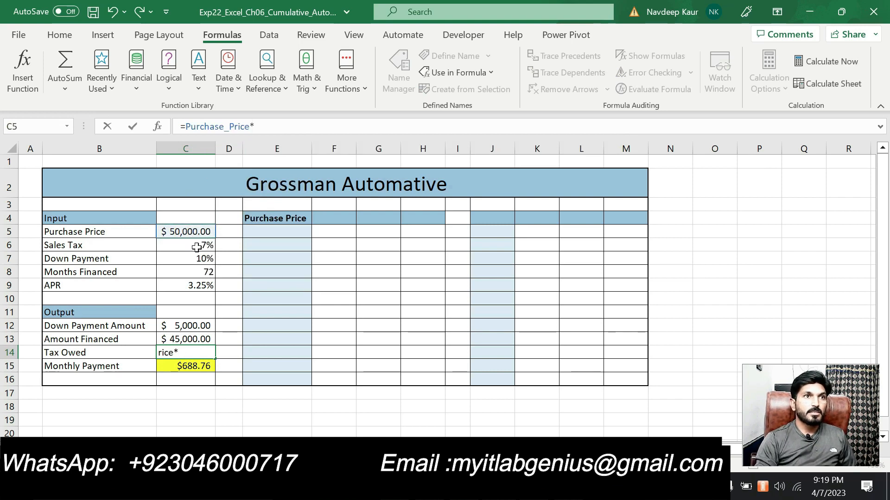
{"action": "left_click", "coordinate": [196, 246]}
{"action": "key", "text": "Return"}
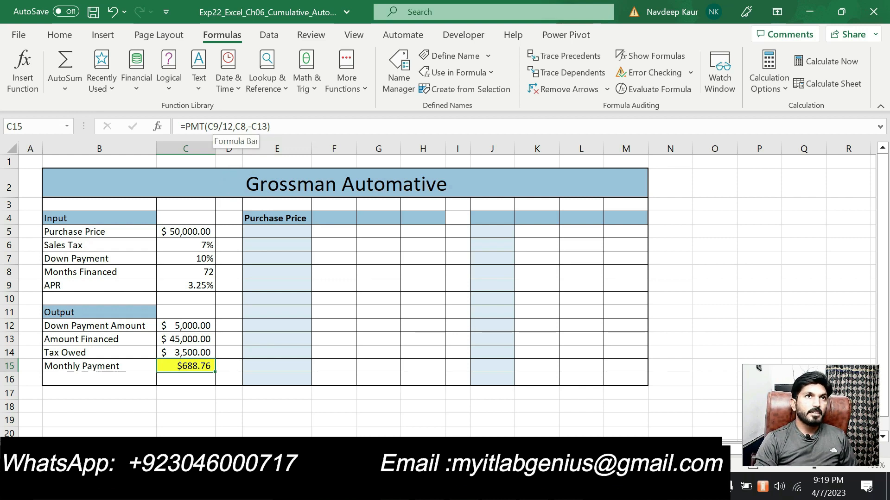
Rewrite the Monthly Payment formula in C15 with range names as =PMT(APR/12,Months_Financed,-Amount_Financed)
{"action": "left_click", "coordinate": [213, 127]}
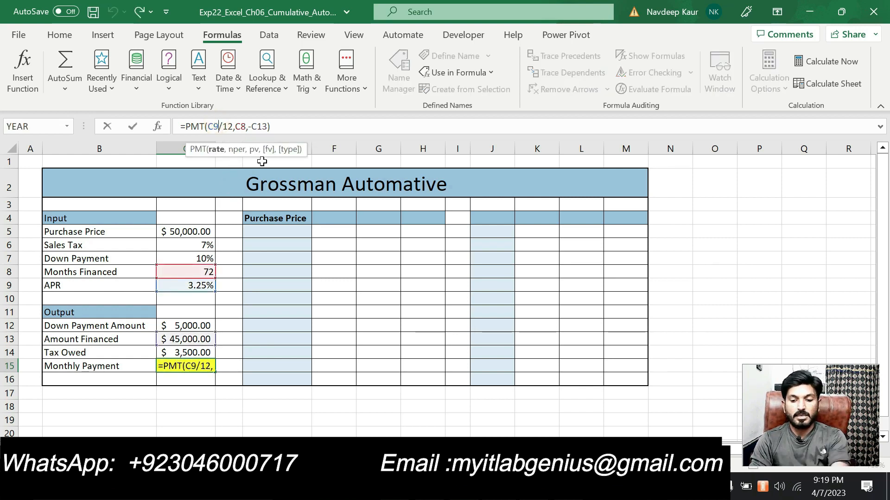
{"action": "key", "text": "BackSpace"}
{"action": "key", "text": "BackSpace"}
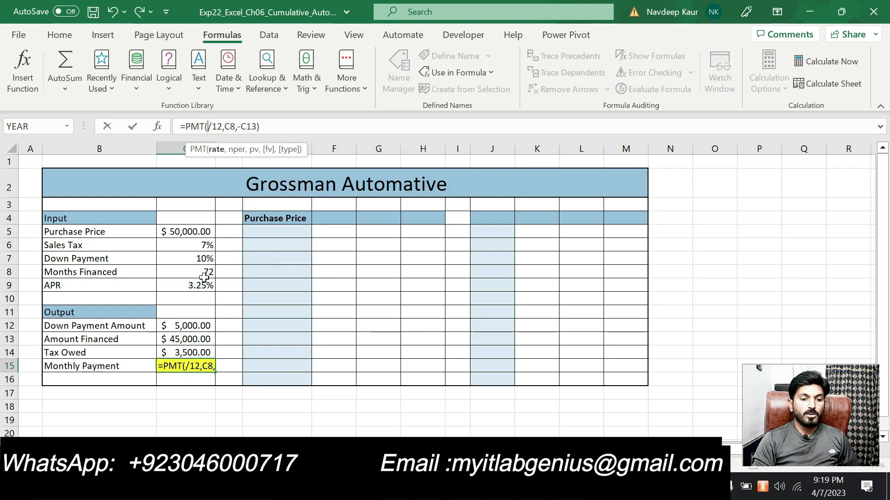
{"action": "left_click", "coordinate": [192, 284]}
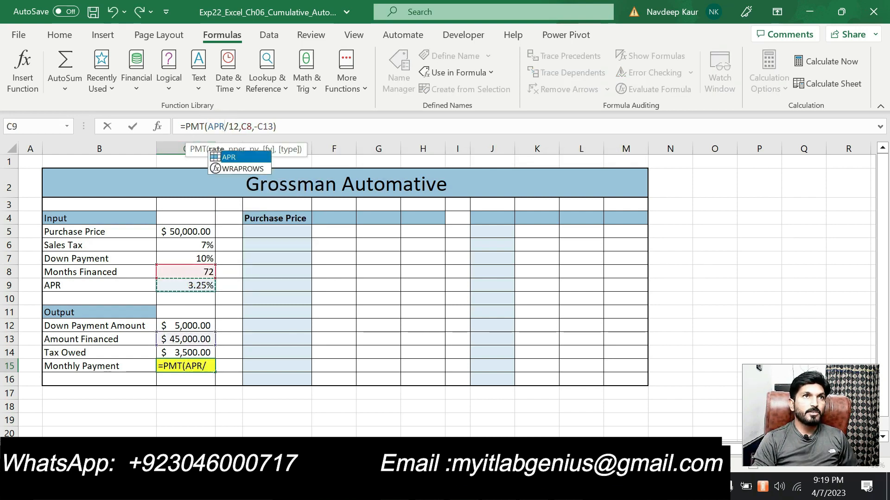
{"action": "left_click", "coordinate": [247, 126]}
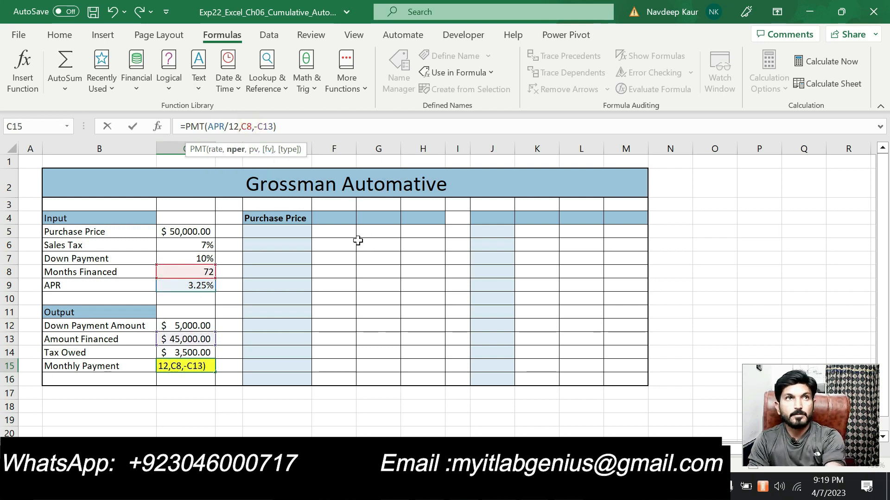
{"action": "key", "text": "BackSpace"}
{"action": "key", "text": "BackSpace"}
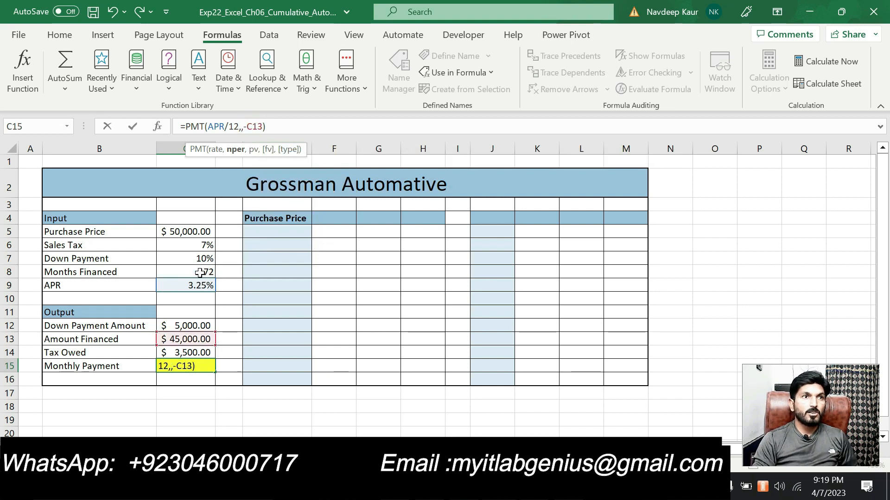
{"action": "left_click", "coordinate": [202, 272]}
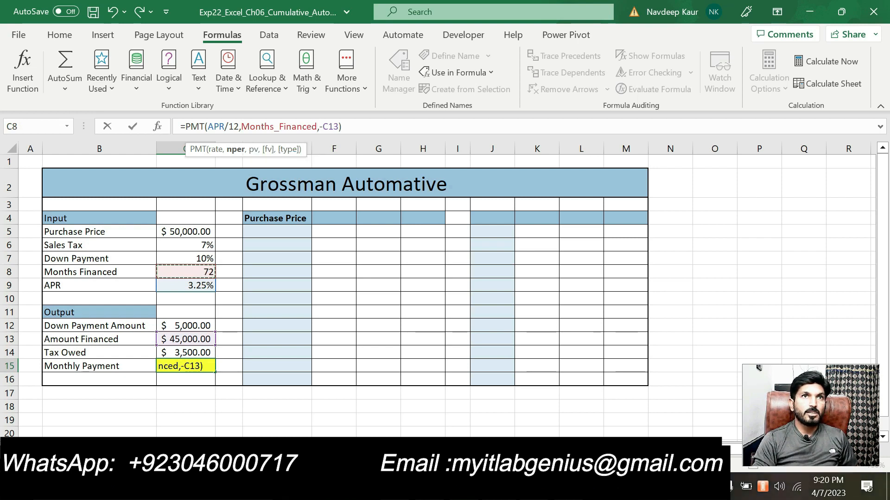
{"action": "key", "text": "BackSpace"}
{"action": "key", "text": "BackSpace"}
{"action": "key", "text": "BackSpace"}
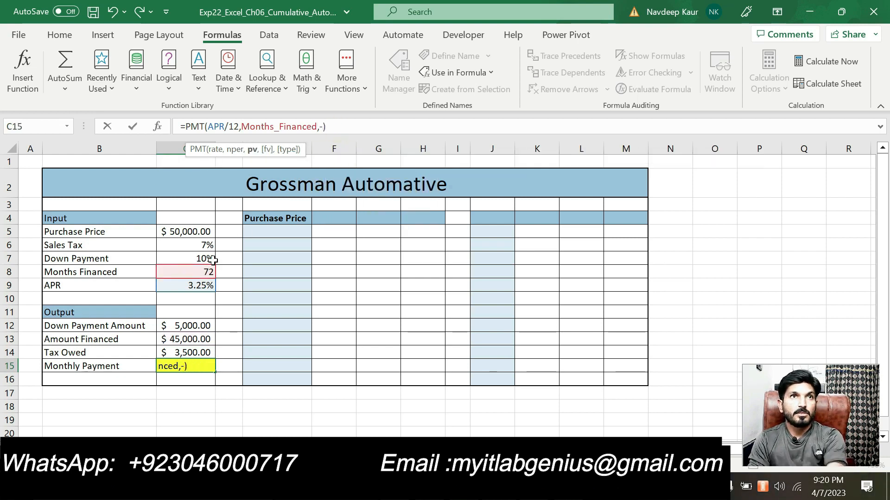
{"action": "left_click", "coordinate": [192, 339]}
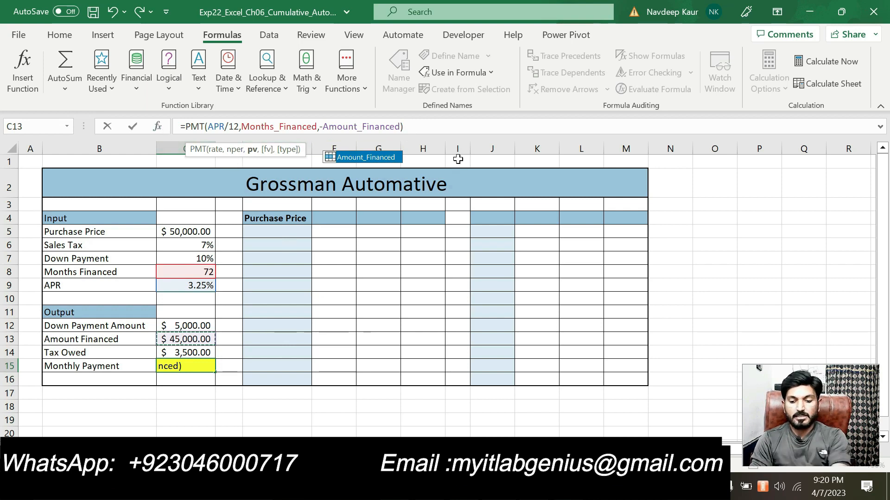
{"action": "key", "text": "Return"}
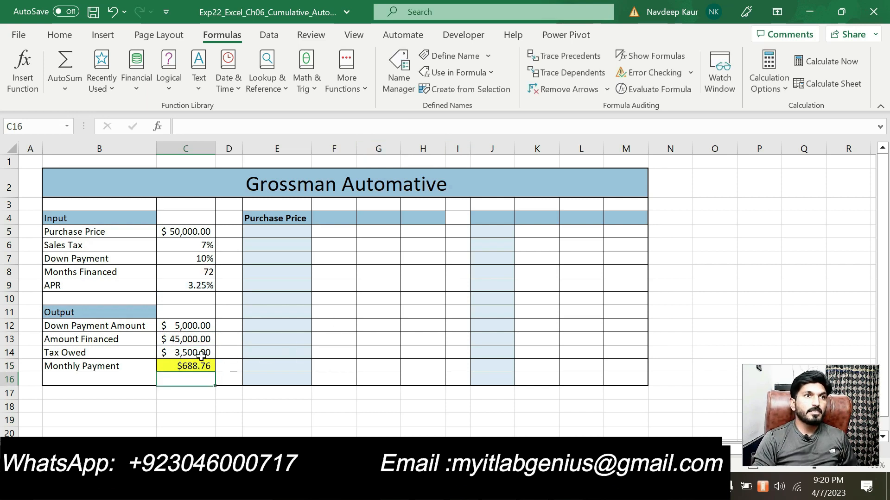
Switch to the Word instructions and remove the turquoise highlight from step 4
{"action": "left_click", "coordinate": [569, 487]}
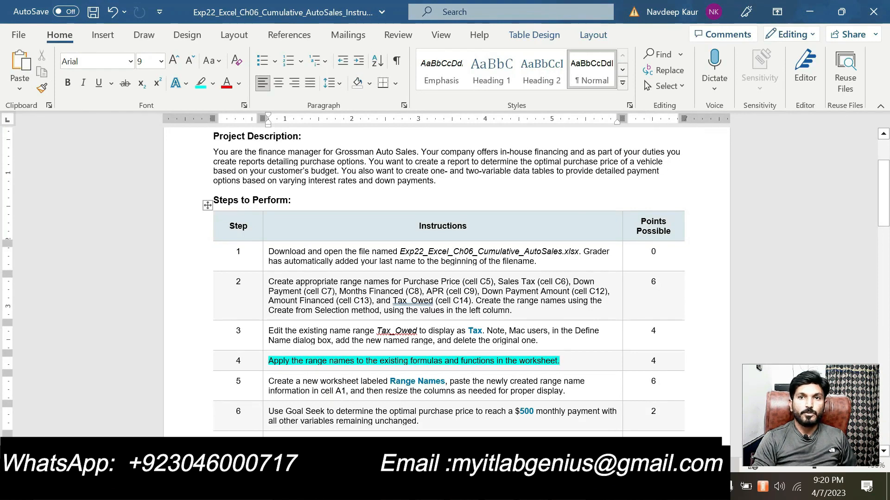
{"action": "triple_click", "coordinate": [560, 360]}
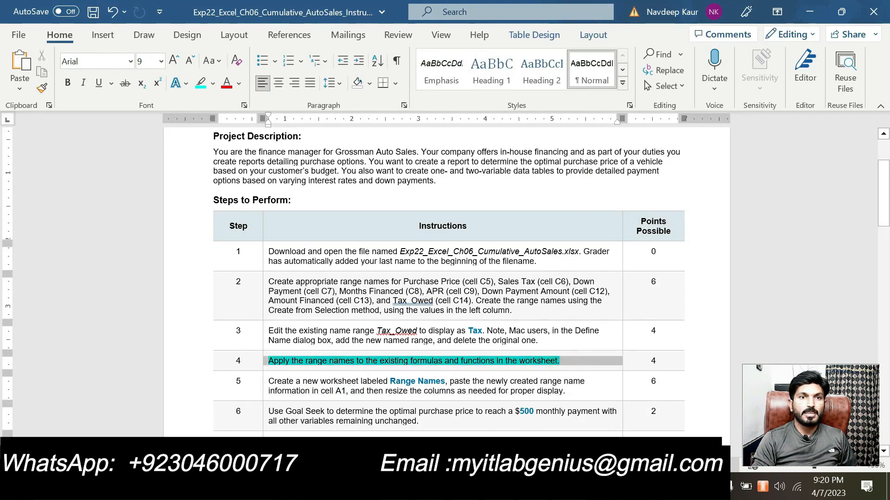
{"action": "left_click", "coordinate": [330, 342]}
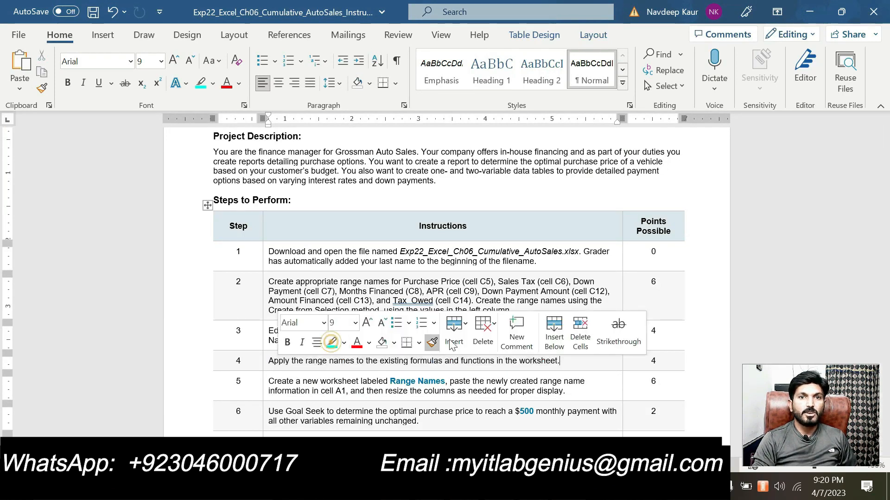
{"action": "left_click", "coordinate": [579, 365]}
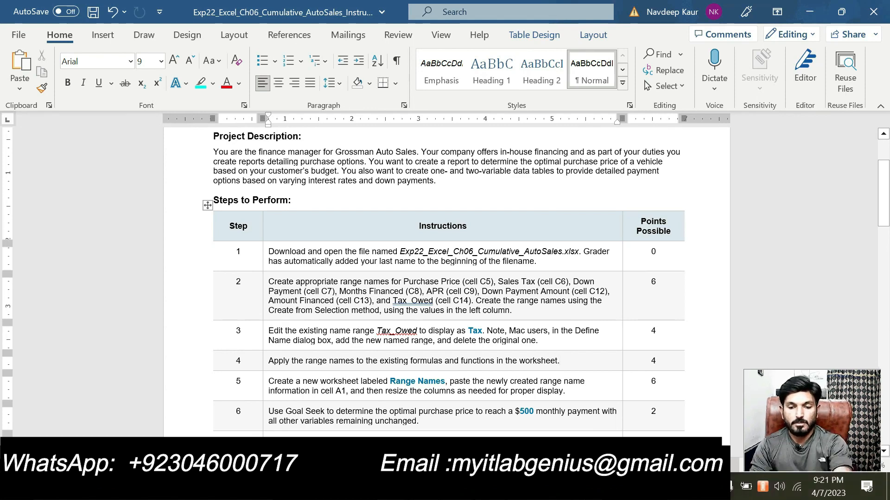
{"action": "key", "text": "F7"}
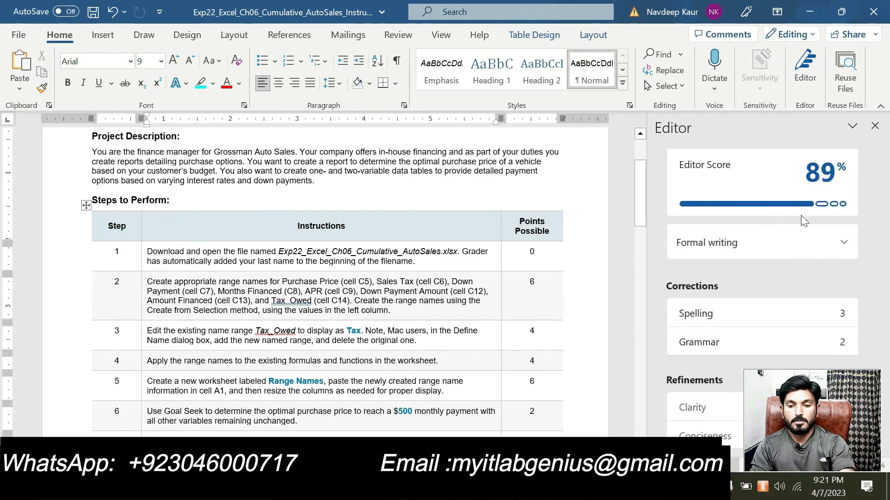
{"action": "left_click", "coordinate": [874, 126]}
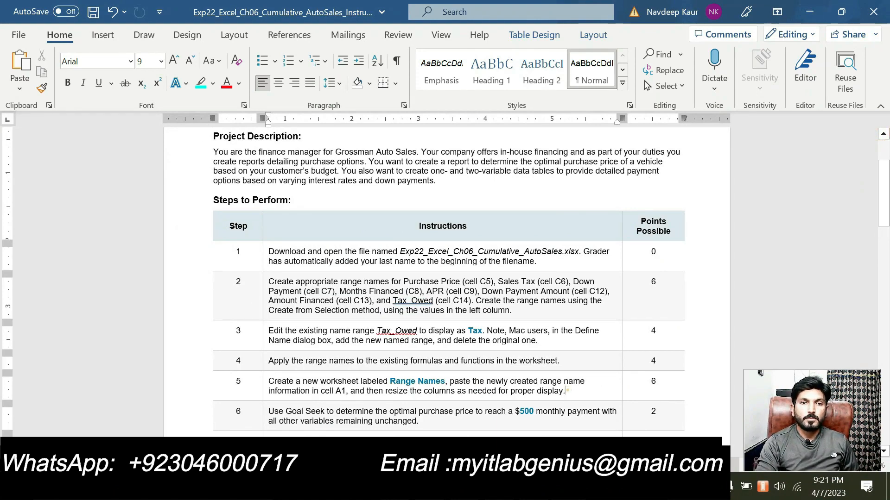
Highlight the whole step 5 instruction about the Range Names worksheet in turquoise
{"action": "triple_click", "coordinate": [568, 392]}
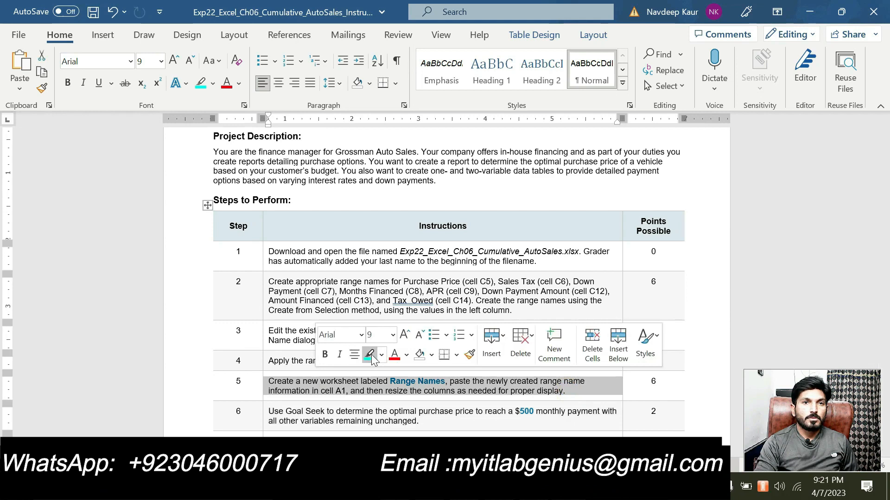
{"action": "left_click", "coordinate": [373, 360]}
{"action": "left_click", "coordinate": [349, 393]}
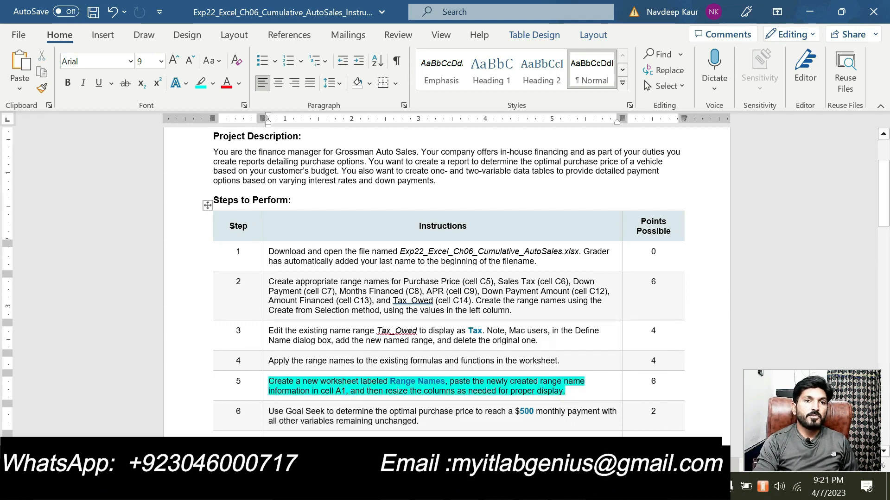
{"action": "scroll", "coordinate": [445, 278], "scroll_direction": "down", "scroll_amount": 3}
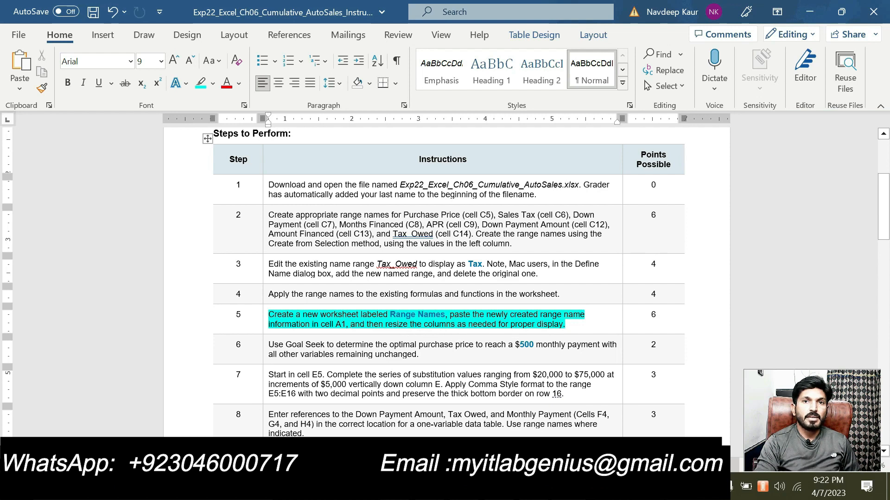
{"action": "scroll", "coordinate": [445, 278], "scroll_direction": "up", "scroll_amount": 3}
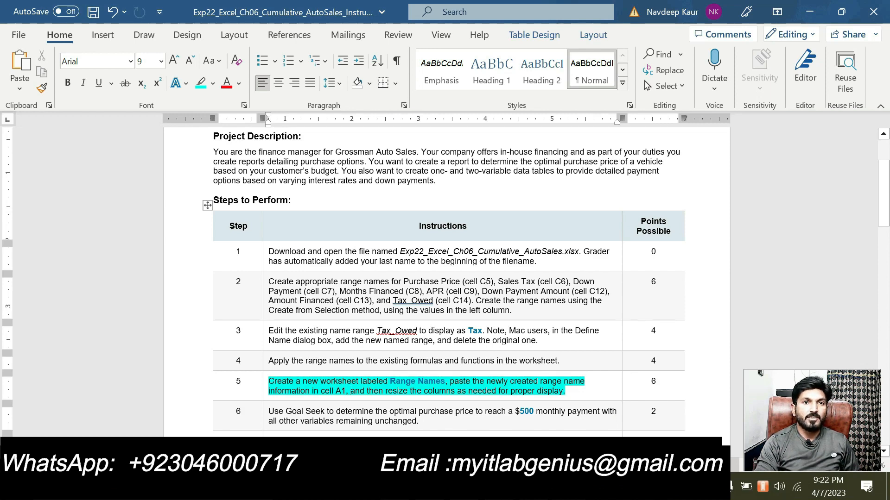
Switch to the Excel workbook, add a new worksheet and label it Range Names
{"action": "key", "text": "alt+Tab"}
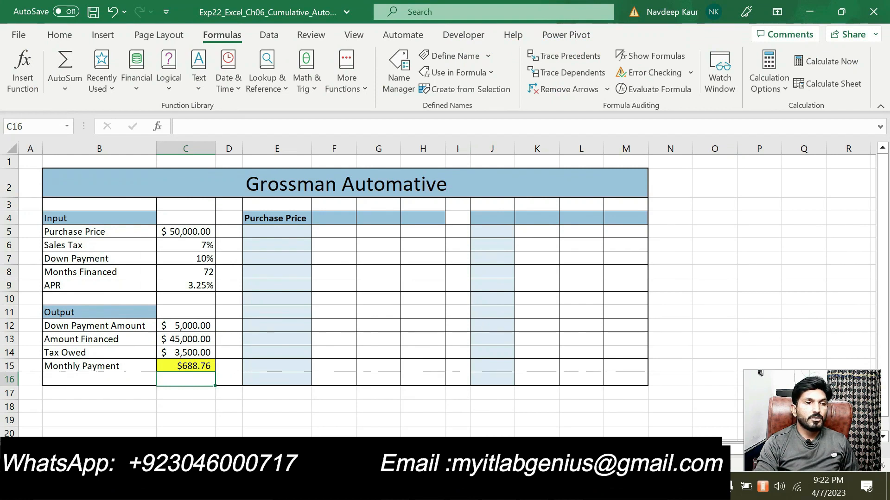
{"action": "key", "text": "ctrl+Page_Down"}
{"action": "double_click", "coordinate": [178, 449]}
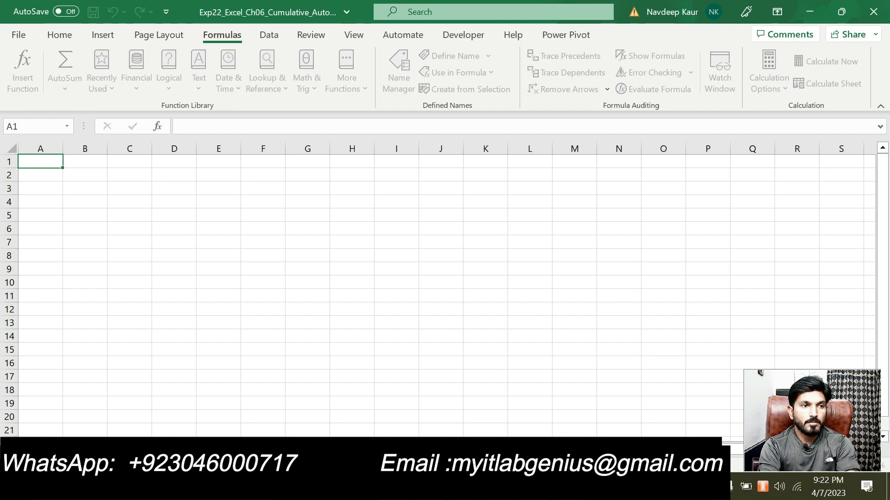
{"action": "key", "text": "Return"}
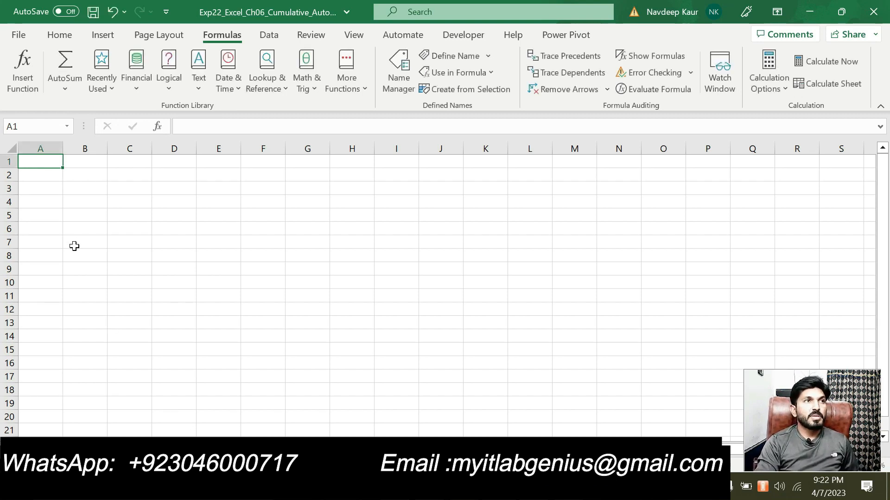
Paste the full list of range names starting in cell A1 and fit columns A and B to their contents
{"action": "left_click", "coordinate": [50, 165]}
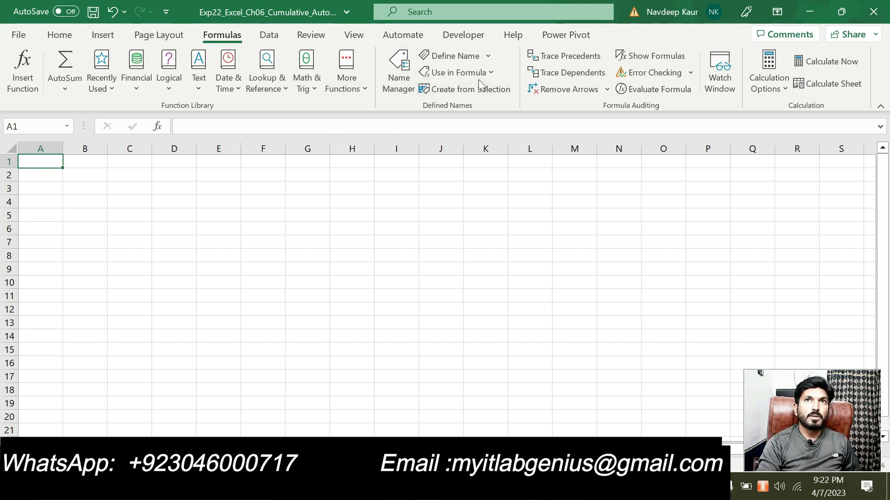
{"action": "left_click", "coordinate": [496, 72]}
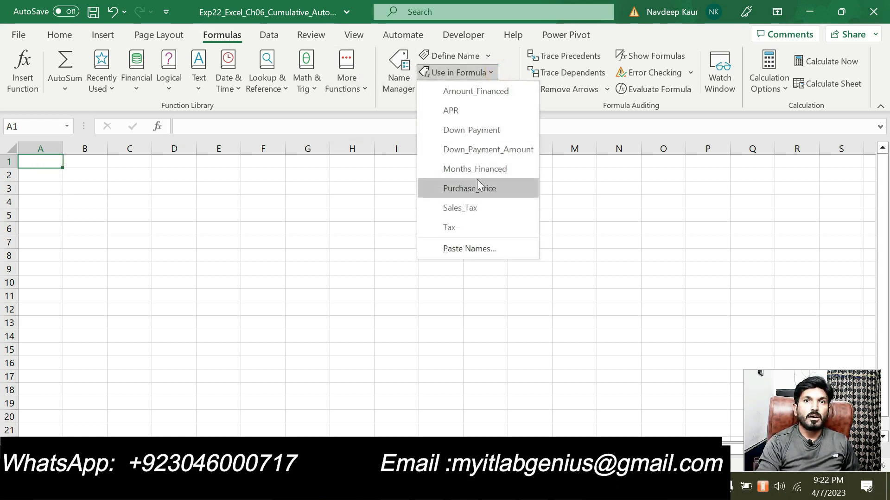
{"action": "left_click", "coordinate": [457, 249]}
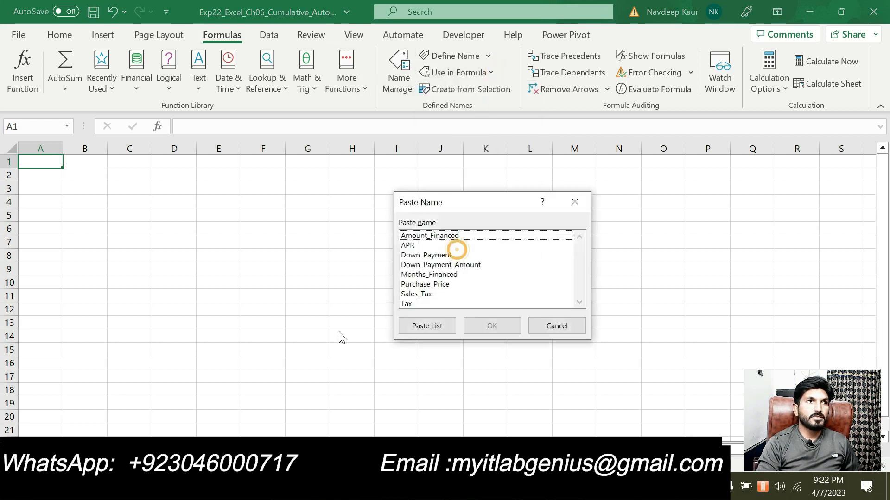
{"action": "left_click", "coordinate": [427, 326]}
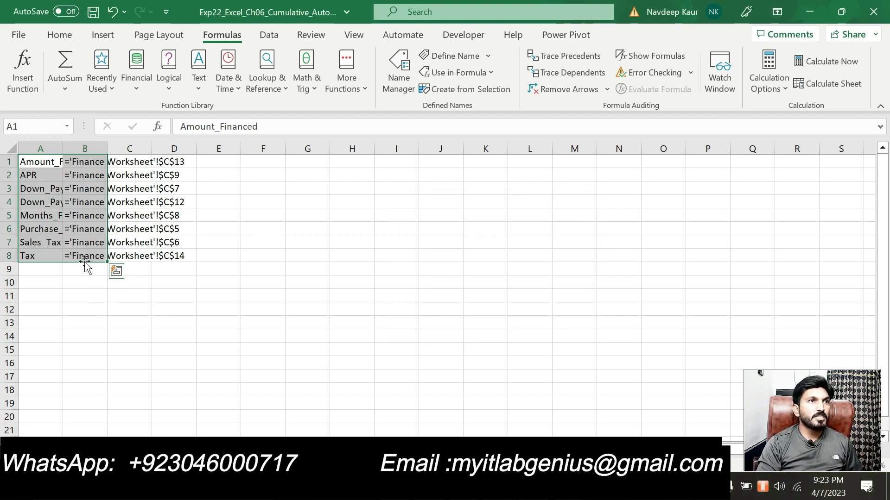
{"action": "double_click", "coordinate": [63, 147]}
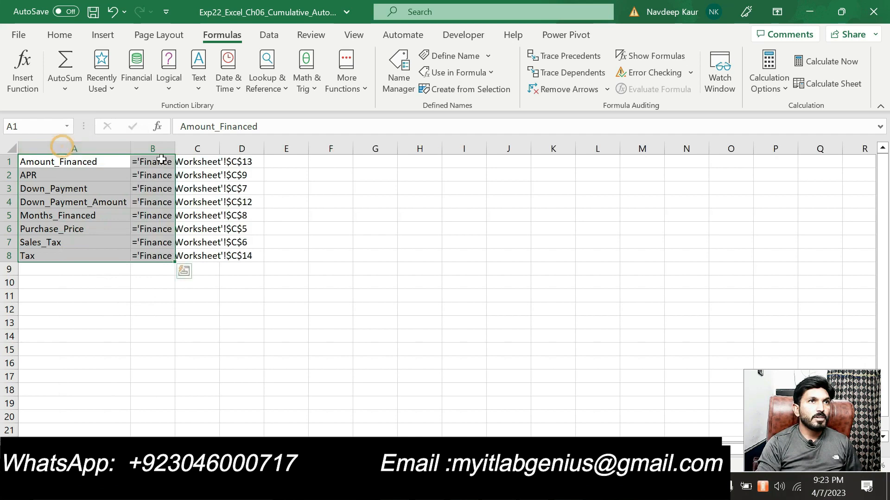
{"action": "double_click", "coordinate": [174, 147]}
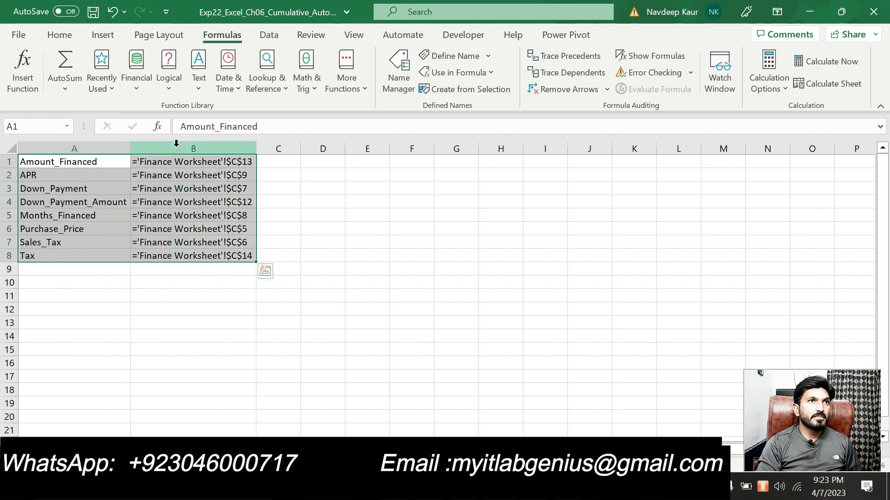
{"action": "left_click", "coordinate": [188, 320]}
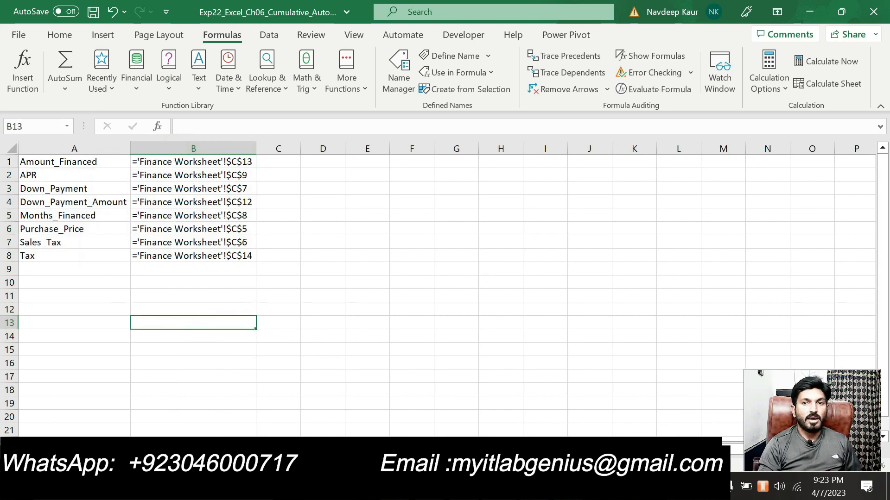
Switch to the Word instructions, remove the highlight from step 5, and highlight the whole step 6 Goal Seek instruction in turquoise
{"action": "key", "text": "alt+Tab"}
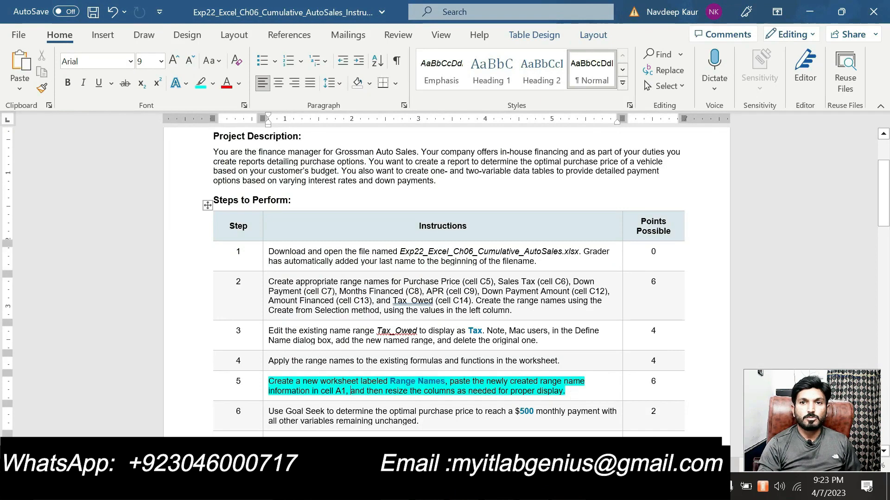
{"action": "left_click_drag", "start_coordinate": [567, 391], "coordinate": [292, 373]}
{"action": "left_click", "coordinate": [326, 360]}
{"action": "scroll", "coordinate": [326, 360], "scroll_direction": "down", "scroll_amount": 2}
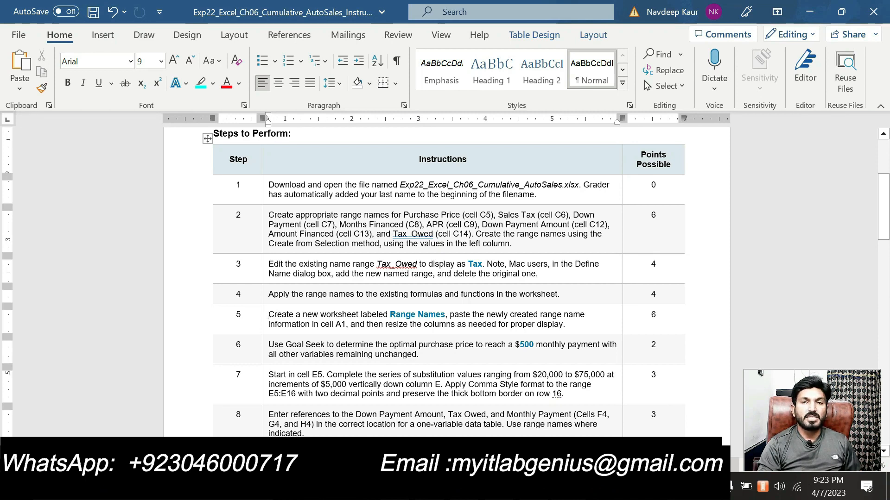
{"action": "left_click_drag", "start_coordinate": [420, 355], "coordinate": [268, 345]}
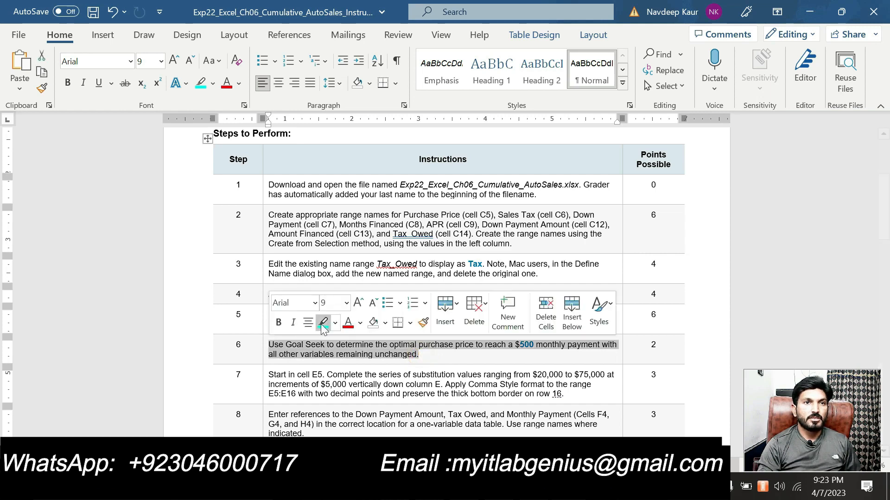
{"action": "left_click", "coordinate": [323, 322]}
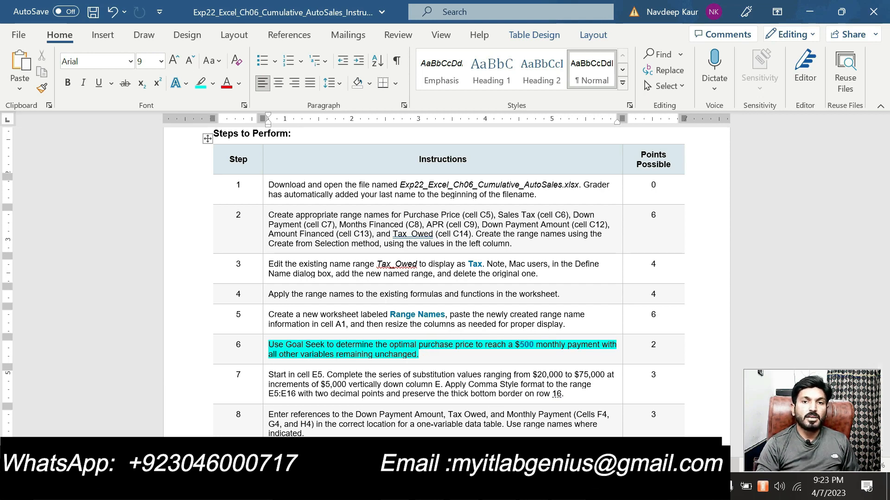
Switch to the Excel workbook and go back to the Finance Worksheet
{"action": "mouse_move", "coordinate": [498, 487]}
{"action": "left_click", "coordinate": [498, 408]}
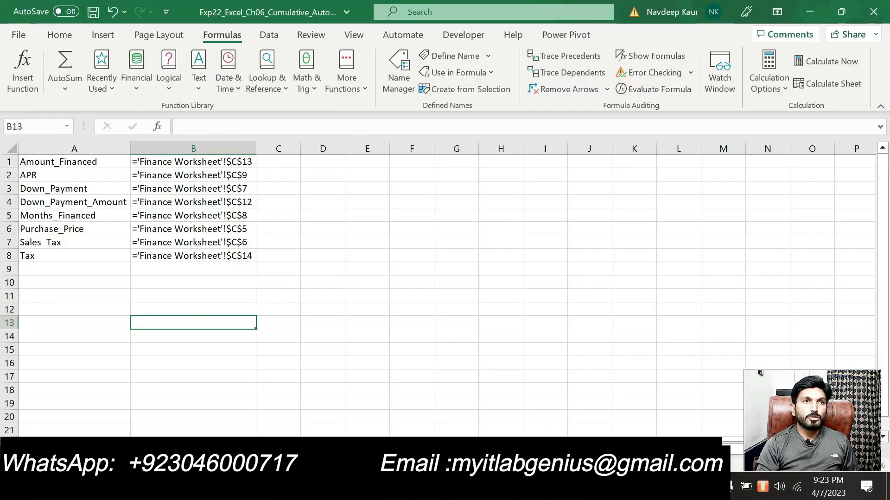
{"action": "left_click", "coordinate": [126, 447]}
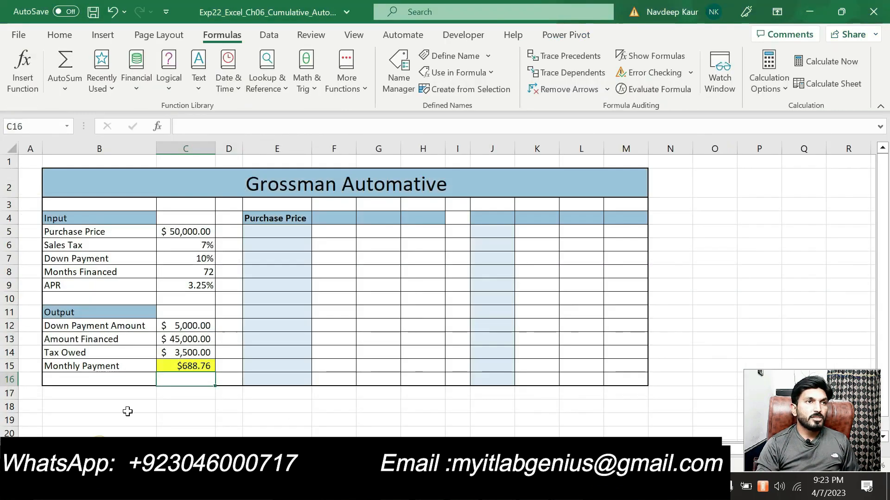
Run Goal Seek to set the monthly payment in C15 to 500 by changing the purchase price in C5, and keep the solution
{"action": "left_click", "coordinate": [180, 365]}
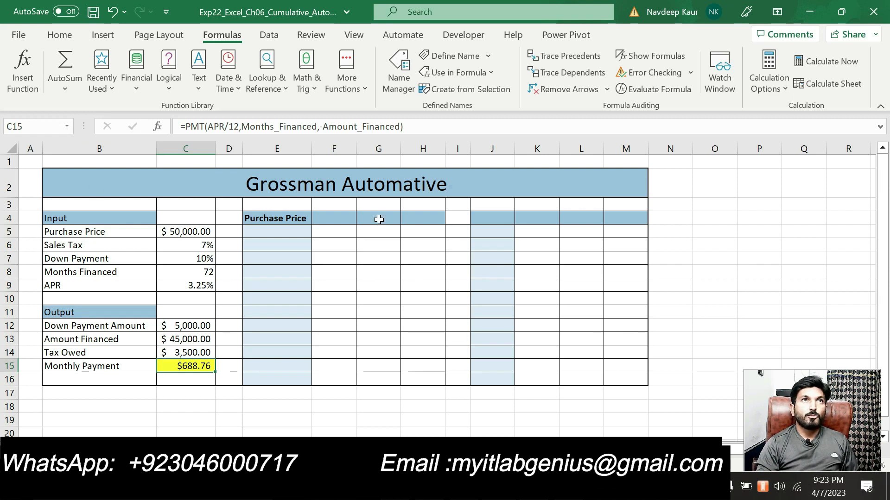
{"action": "left_click", "coordinate": [268, 37]}
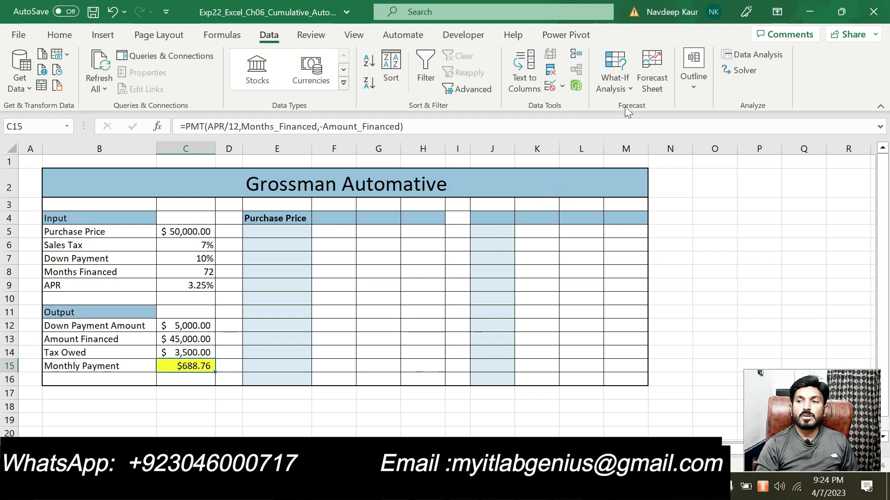
{"action": "left_click", "coordinate": [629, 90]}
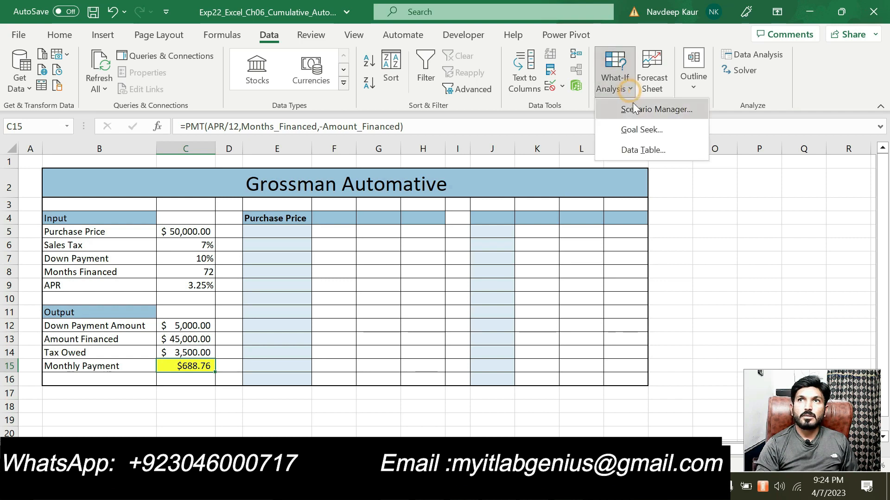
{"action": "left_click", "coordinate": [638, 127]}
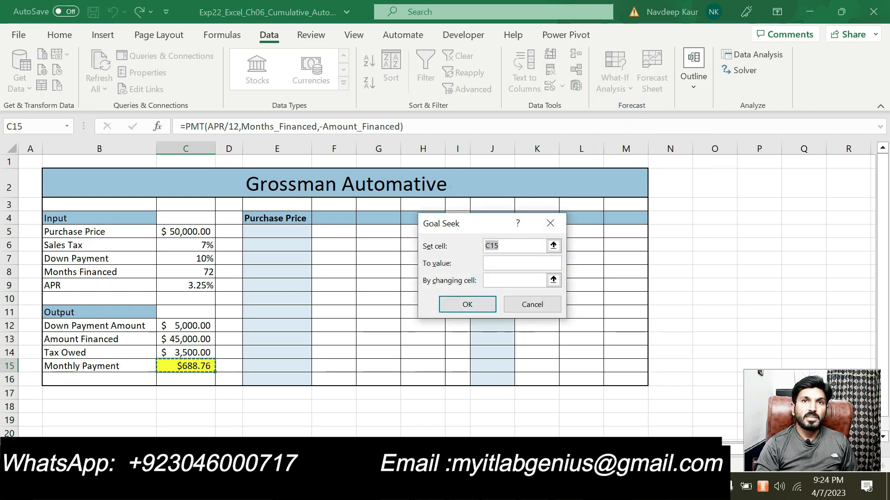
{"action": "left_click", "coordinate": [502, 263]}
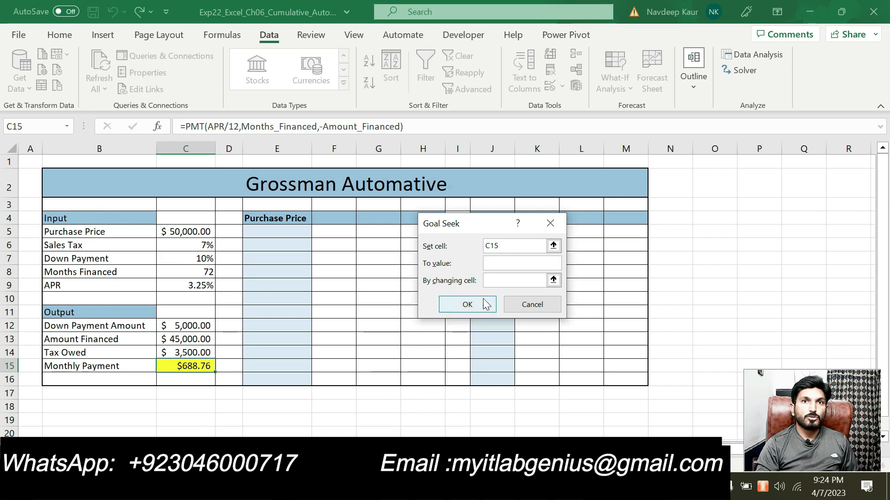
{"action": "left_click", "coordinate": [490, 278]}
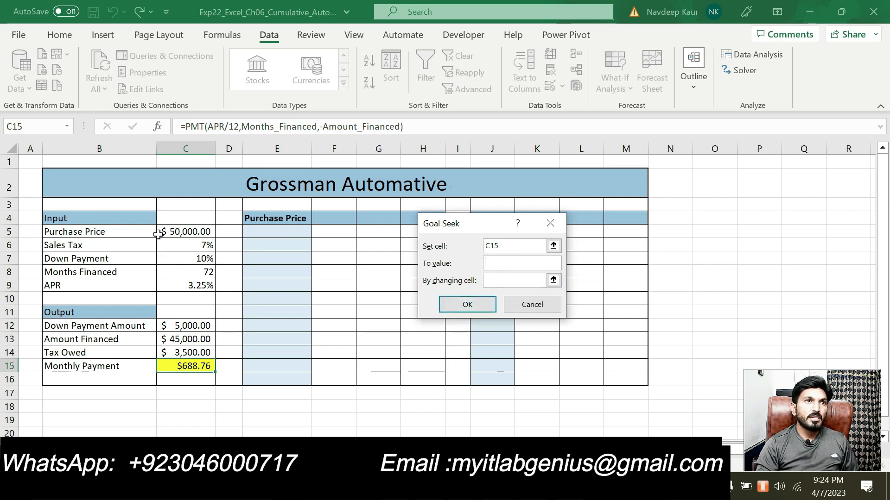
{"action": "left_click", "coordinate": [176, 232]}
{"action": "left_click", "coordinate": [513, 263]}
{"action": "type", "text": "500"}
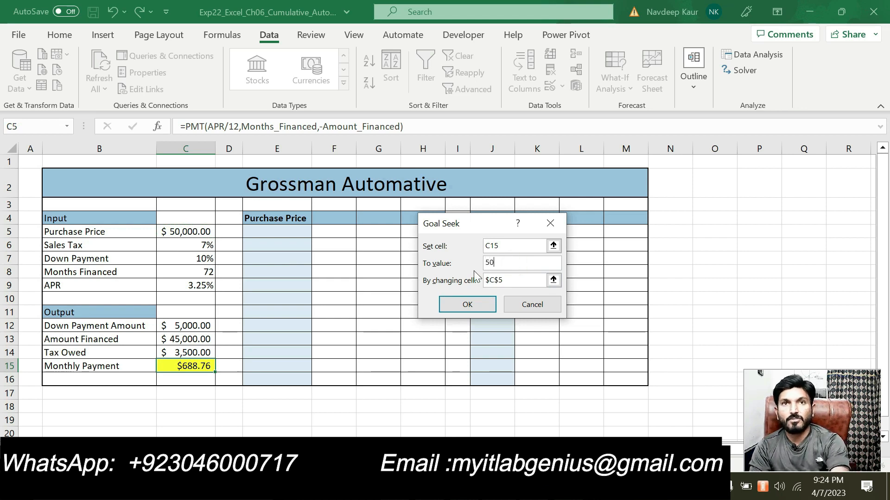
{"action": "left_click", "coordinate": [456, 307]}
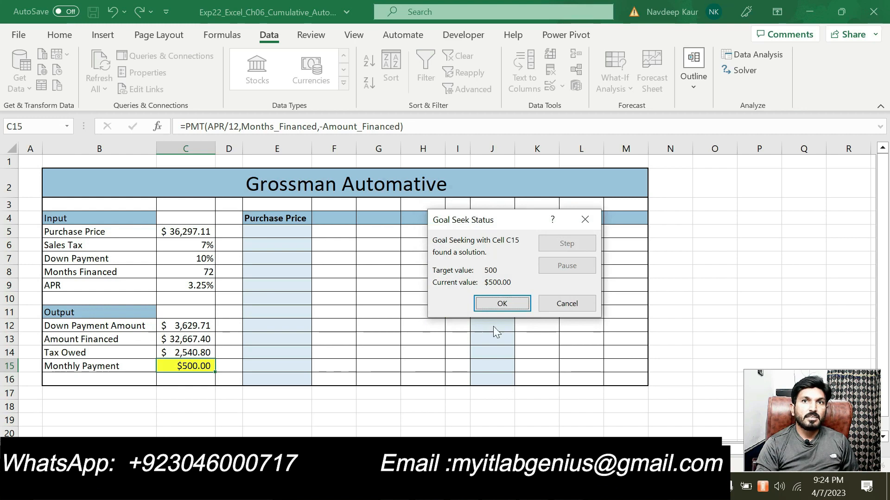
{"action": "left_click", "coordinate": [510, 308]}
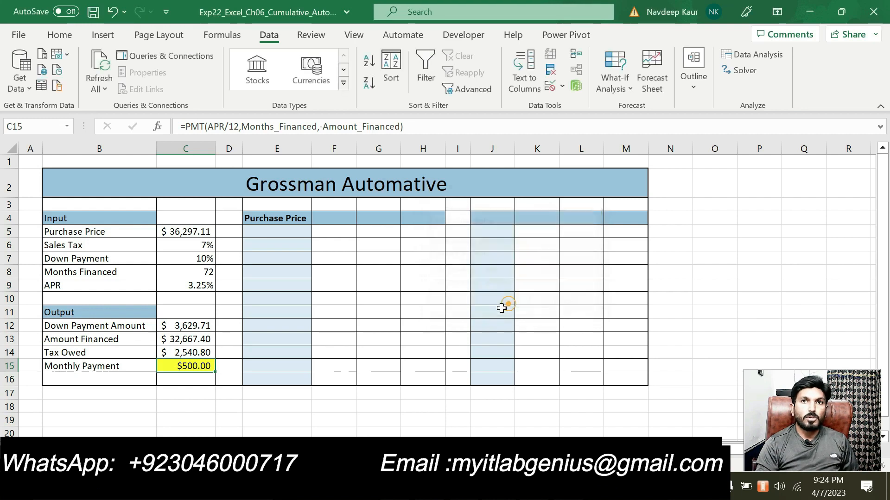
Switch to the Word instructions, remove the highlight from step 6, and highlight the whole step 7 instruction in turquoise
{"action": "key", "text": "alt+Tab"}
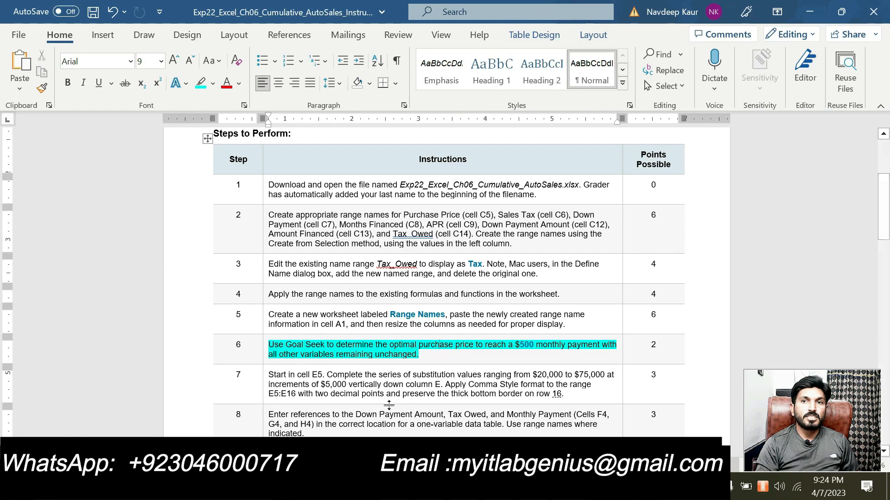
{"action": "left_click_drag", "start_coordinate": [419, 355], "coordinate": [269, 345]}
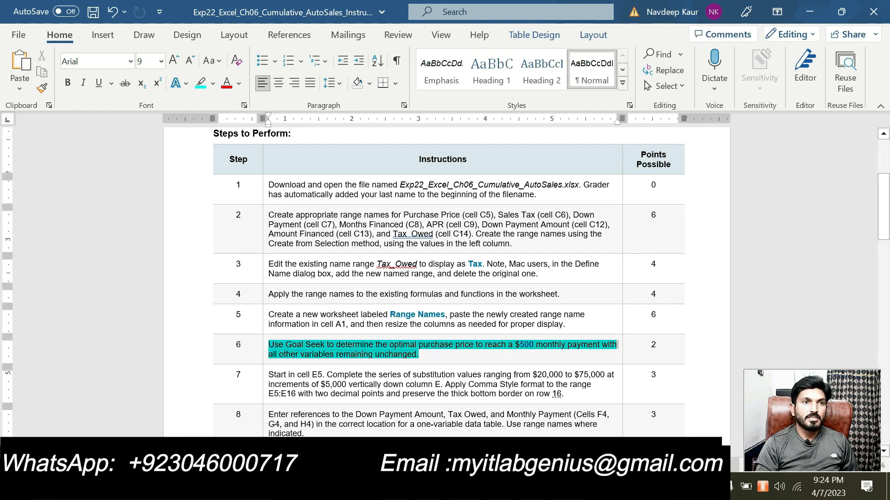
{"action": "left_click", "coordinate": [326, 326]}
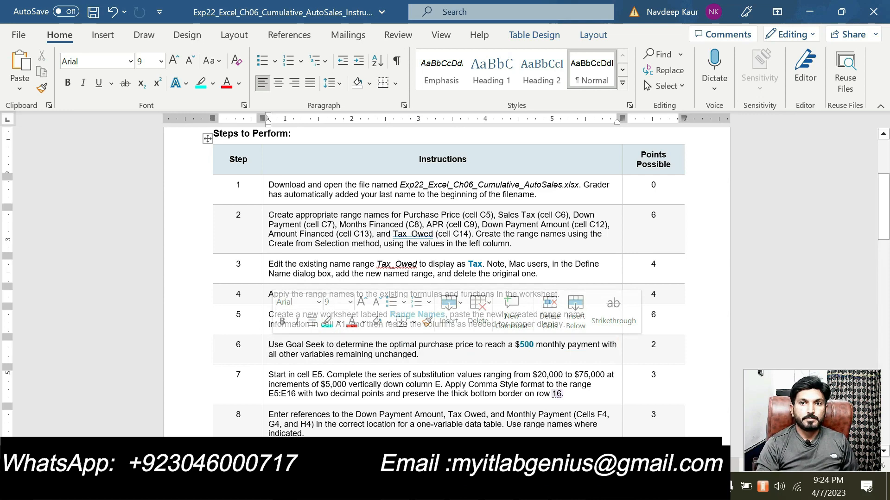
{"action": "left_click_drag", "start_coordinate": [564, 394], "coordinate": [268, 374]}
{"action": "left_click", "coordinate": [320, 358]}
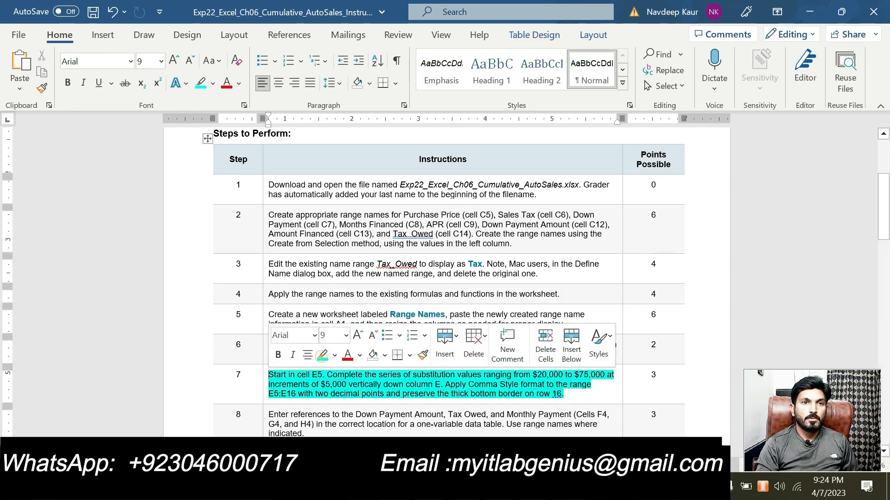
{"action": "scroll", "coordinate": [353, 374], "scroll_direction": "down", "scroll_amount": 3}
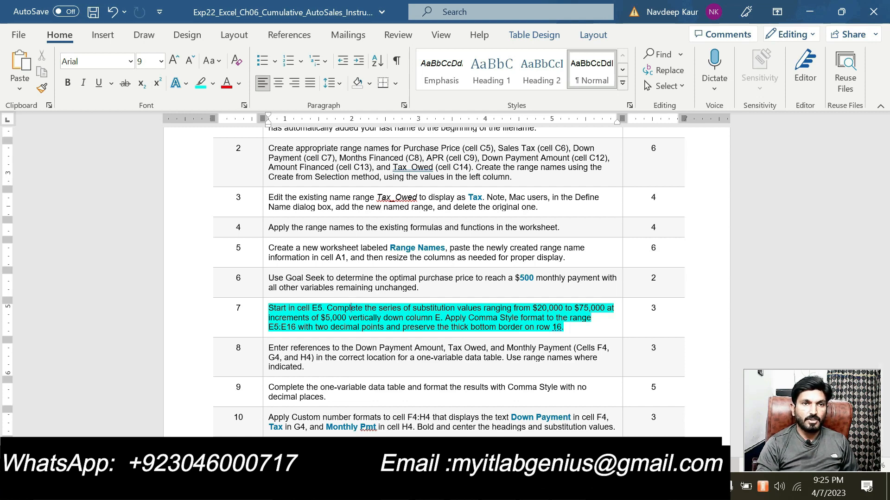
Check the series' starting value in the Word instructions and enter 20000 in cell E5 of the Excel workbook
{"action": "key", "text": "alt+Tab"}
{"action": "left_click", "coordinate": [267, 231]}
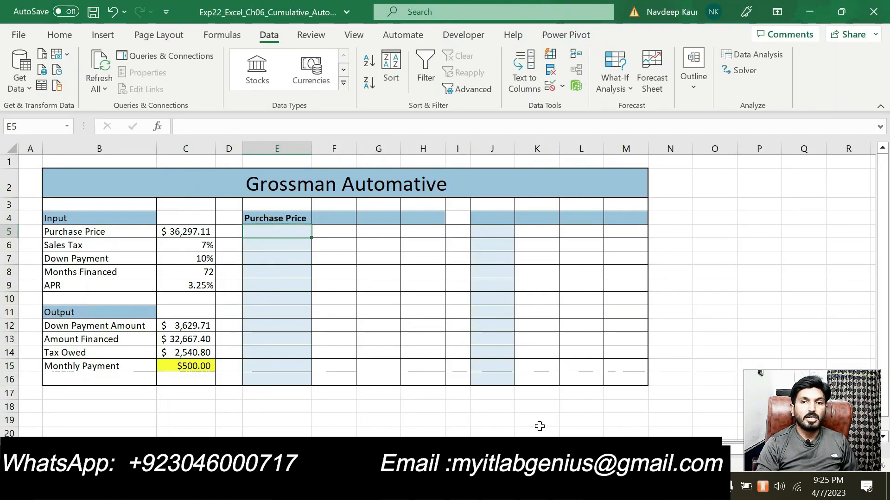
{"action": "key", "text": "alt+Tab"}
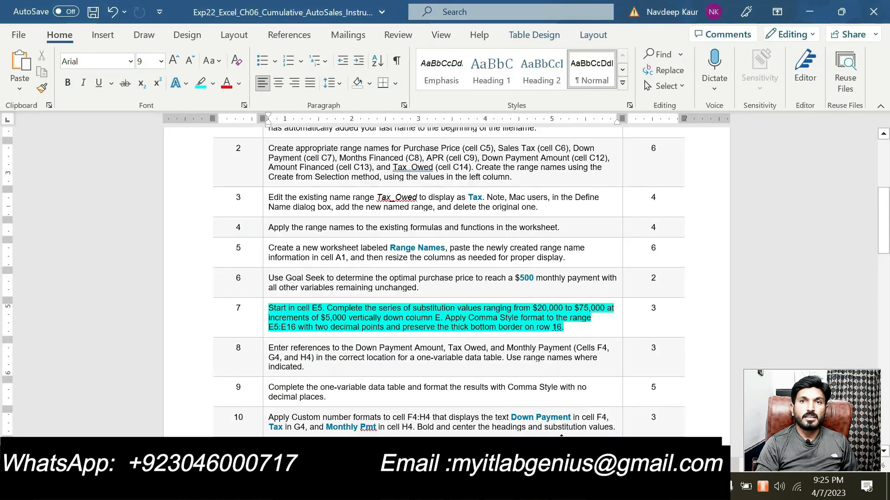
{"action": "double_click", "coordinate": [536, 307]}
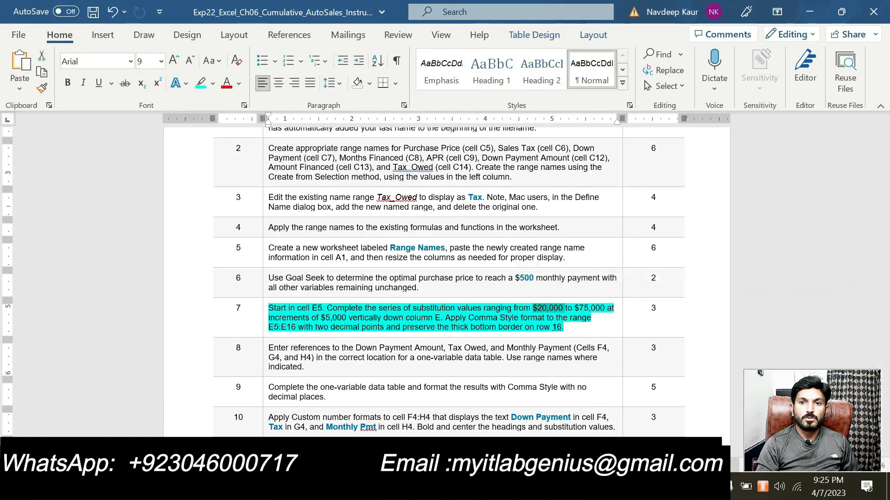
{"action": "key", "text": "alt+Tab"}
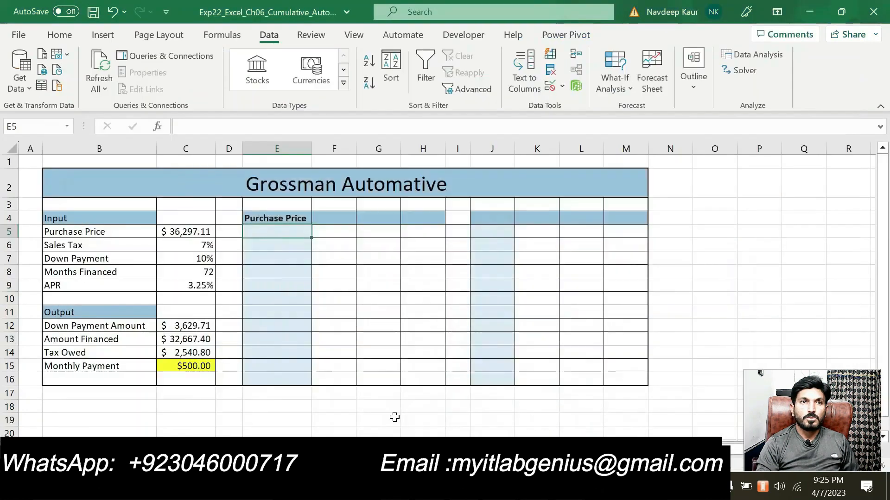
{"action": "left_click", "coordinate": [280, 237]}
{"action": "type", "text": "20000"}
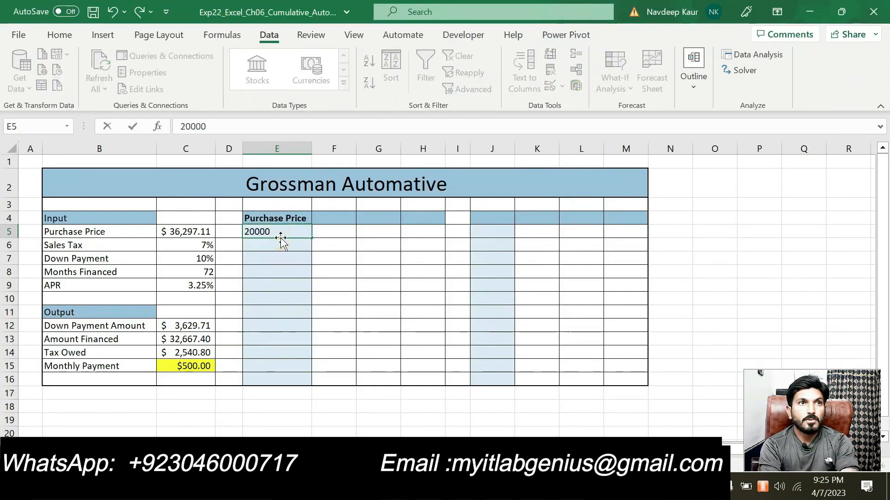
{"action": "key", "text": "Return"}
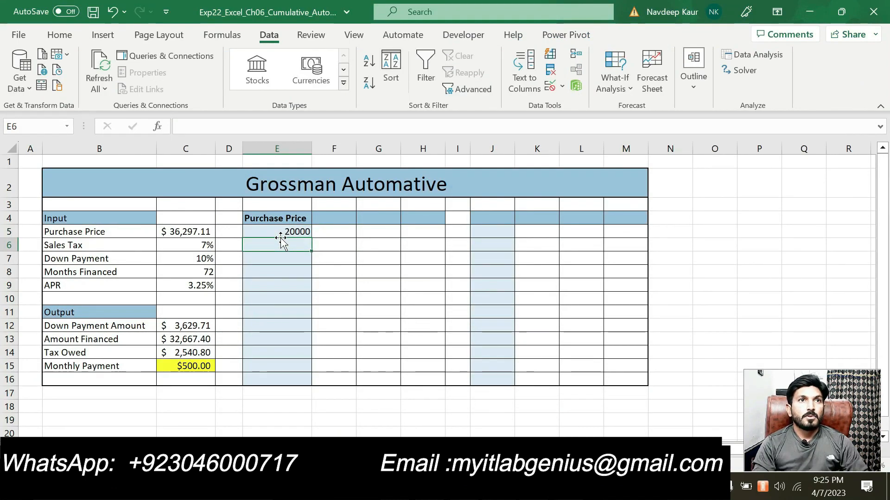
Fill a linear series down column E from cell E5 with a step value of 5000 and a stop value of 75000
{"action": "left_click", "coordinate": [301, 232]}
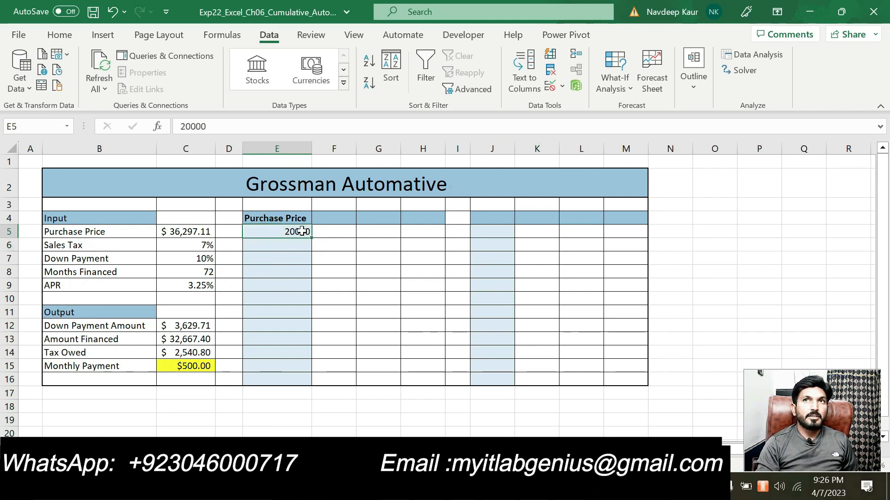
{"action": "left_click", "coordinate": [65, 35]}
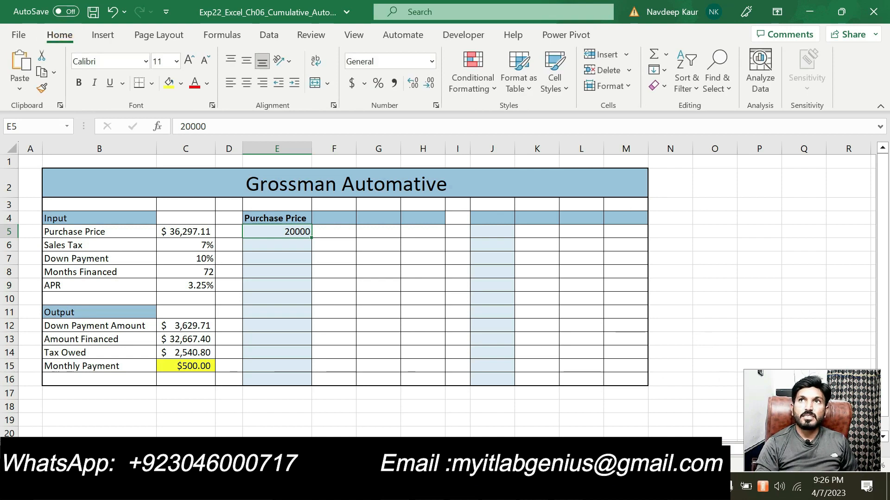
{"action": "left_click", "coordinate": [666, 74]}
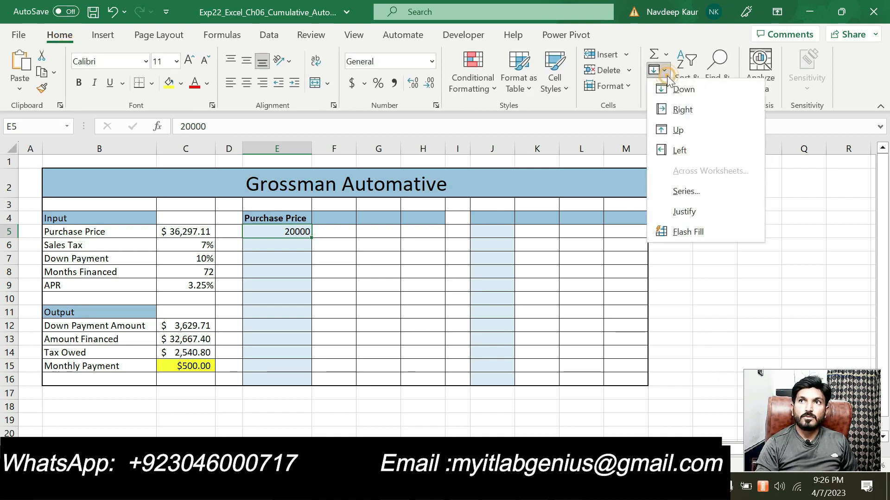
{"action": "left_click", "coordinate": [685, 191]}
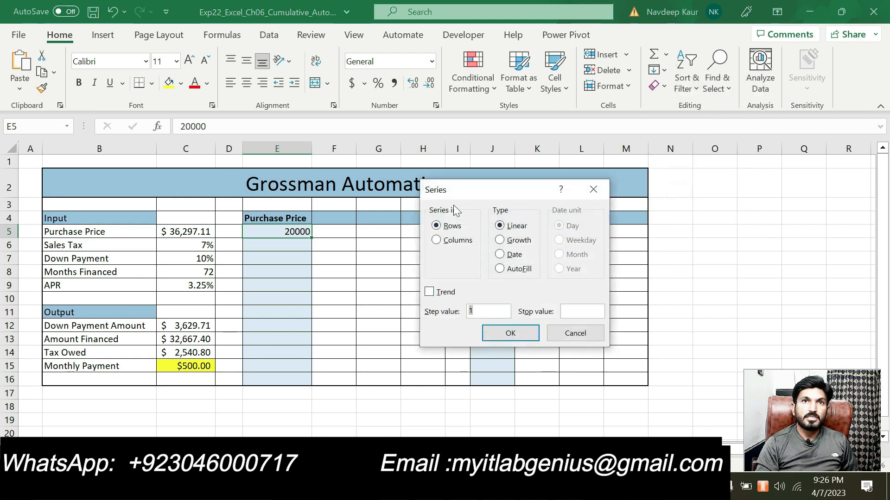
{"action": "left_click", "coordinate": [436, 240]}
{"action": "double_click", "coordinate": [483, 318]}
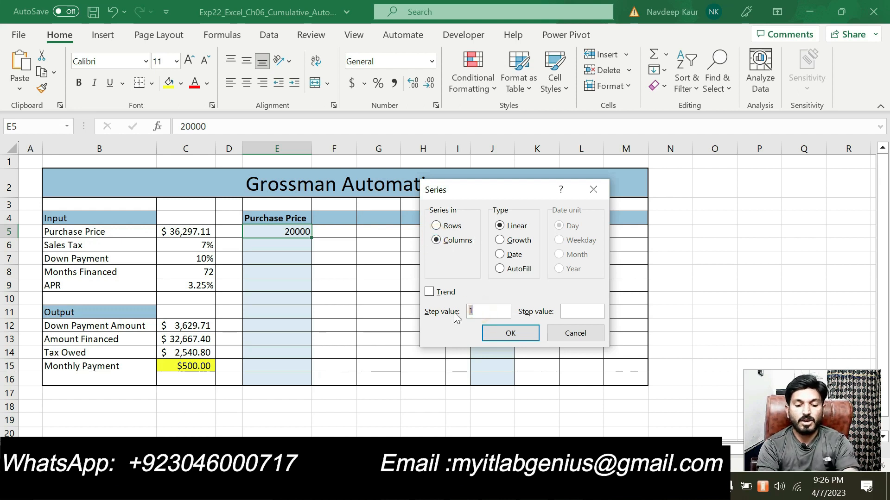
{"action": "type", "text": "5000"}
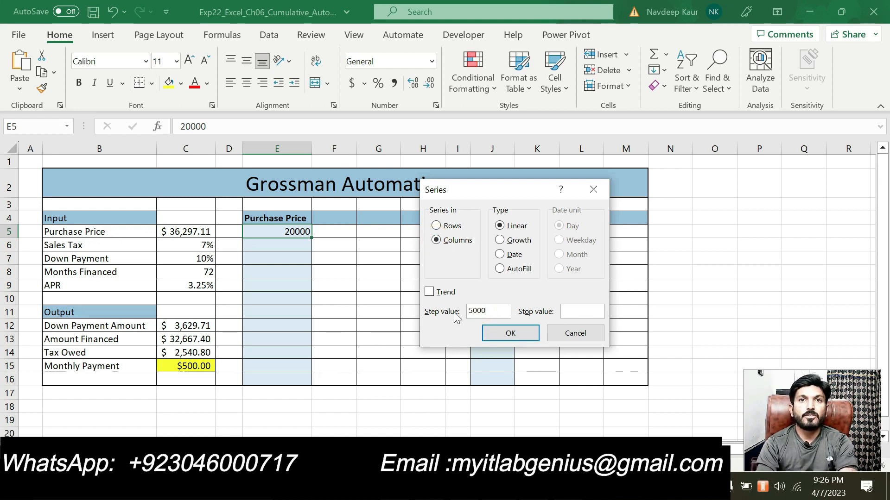
{"action": "left_click", "coordinate": [588, 312]}
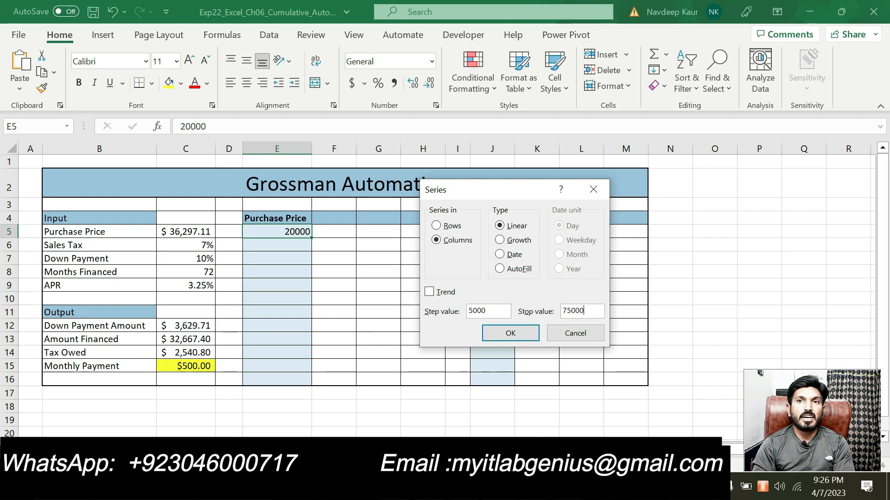
{"action": "left_click", "coordinate": [510, 332]}
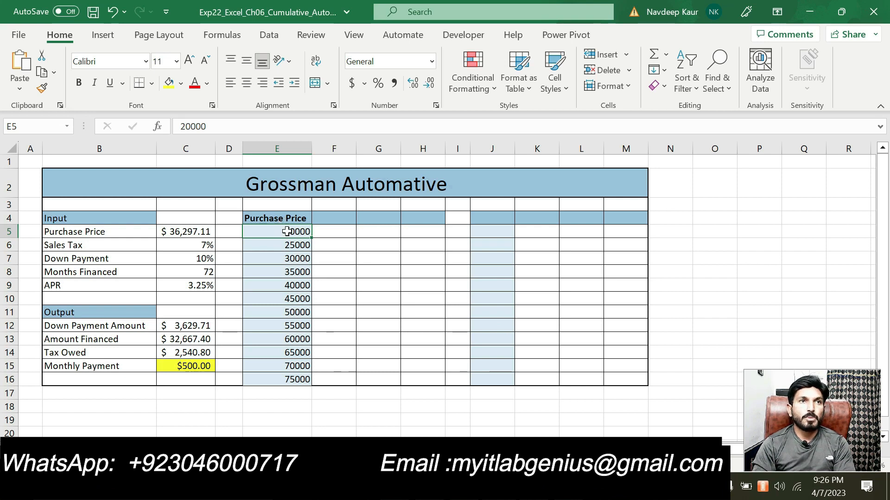
Apply Comma Style with two decimals to the purchase price values in E5:E16
{"action": "left_click_drag", "start_coordinate": [278, 232], "coordinate": [283, 366]}
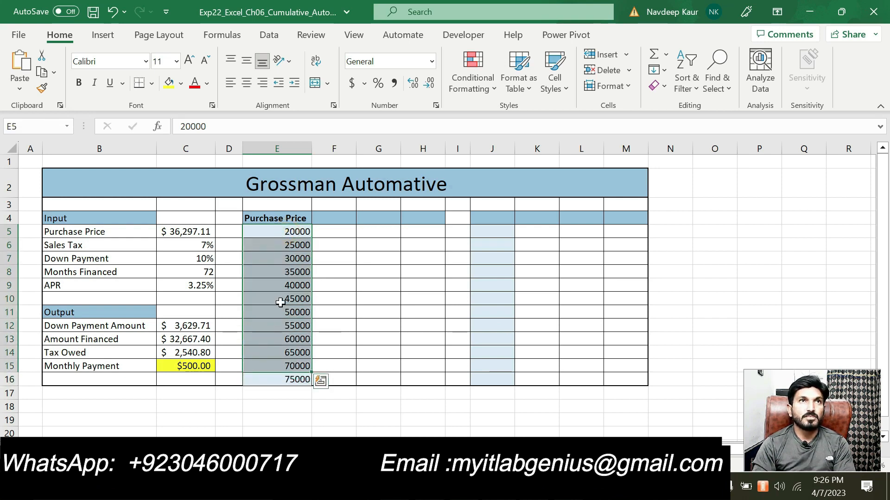
{"action": "left_click", "coordinate": [394, 82]}
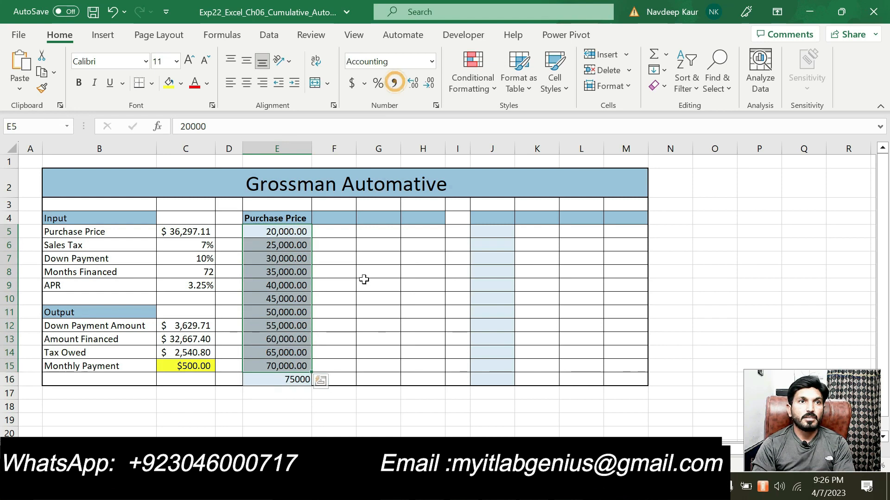
{"action": "left_click", "coordinate": [288, 380]}
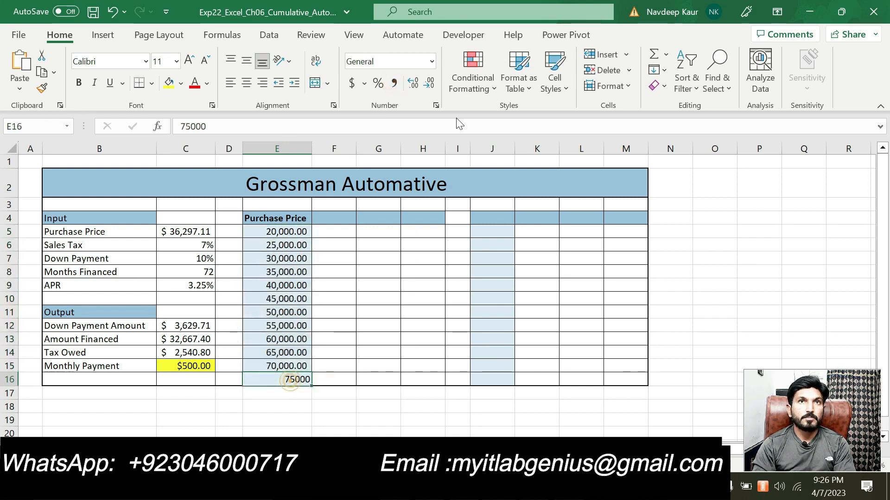
{"action": "left_click", "coordinate": [394, 82]}
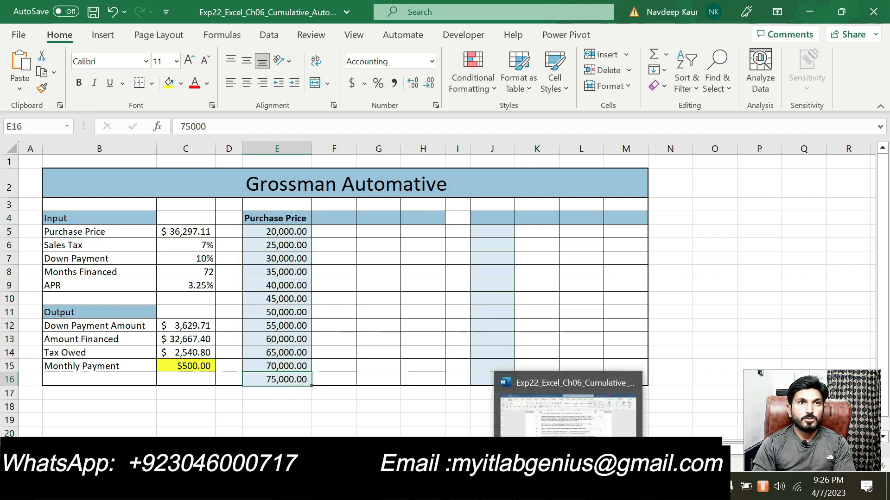
Switch to the Word instructions and remove the highlight from the step 7 instruction
{"action": "left_click", "coordinate": [569, 487]}
{"action": "left_click", "coordinate": [529, 486]}
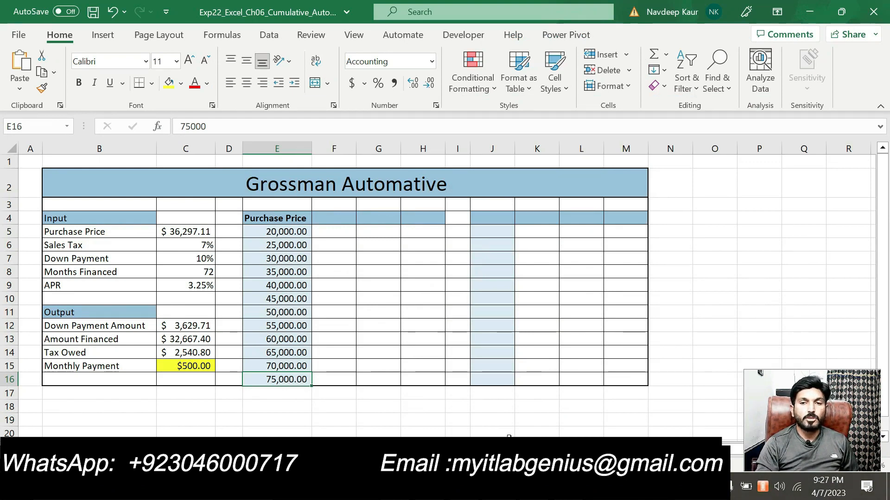
{"action": "left_click", "coordinate": [568, 487]}
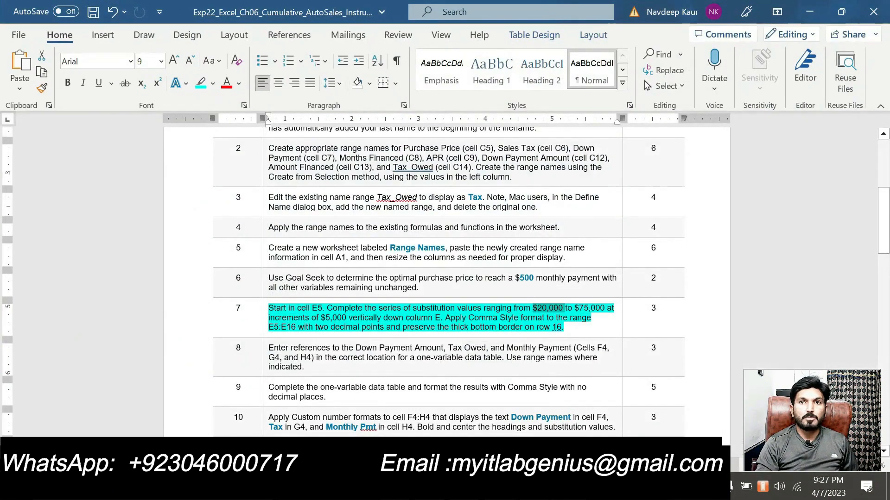
{"action": "mouse_move", "coordinate": [569, 330]}
{"action": "left_mouse_down"}
{"action": "mouse_move", "coordinate": [408, 329]}
{"action": "mouse_move", "coordinate": [268, 307]}
{"action": "left_mouse_up"}
{"action": "left_click", "coordinate": [335, 288]}
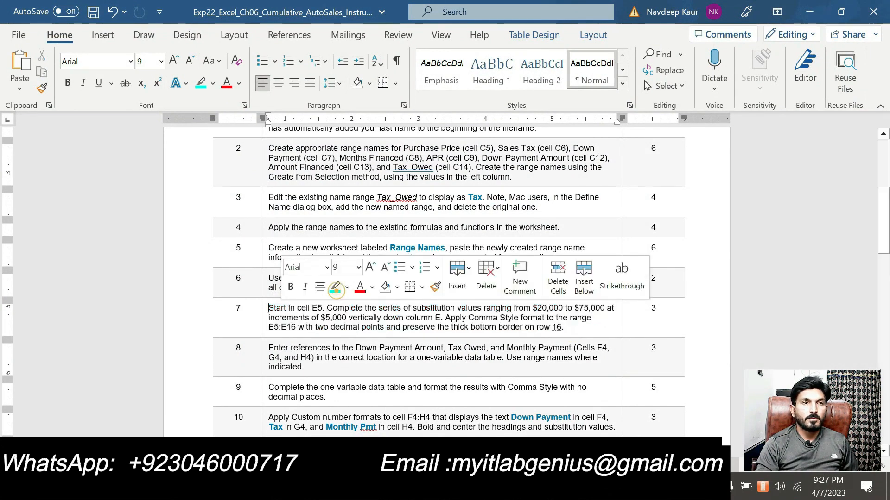
Highlight the step 8 instruction in turquoise in the Word instructions
{"action": "left_click_drag", "start_coordinate": [303, 367], "coordinate": [269, 347]}
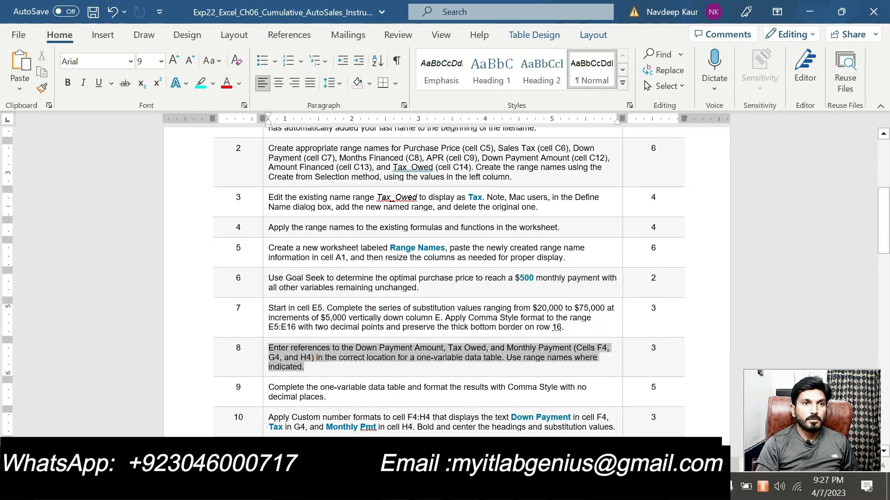
{"action": "left_click", "coordinate": [334, 328]}
{"action": "left_click", "coordinate": [312, 367]}
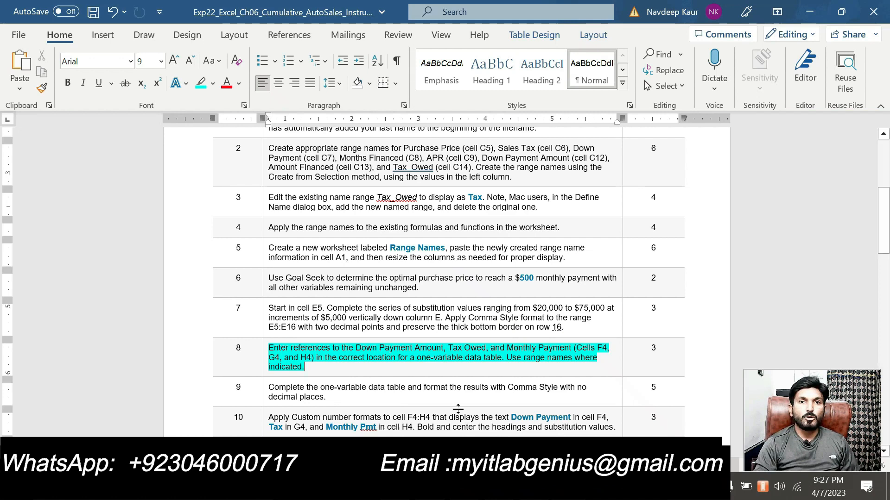
Switch to the Excel workbook and enter a reference to the Down_Payment_Amount range name in cell F4
{"action": "key", "text": "alt+Tab"}
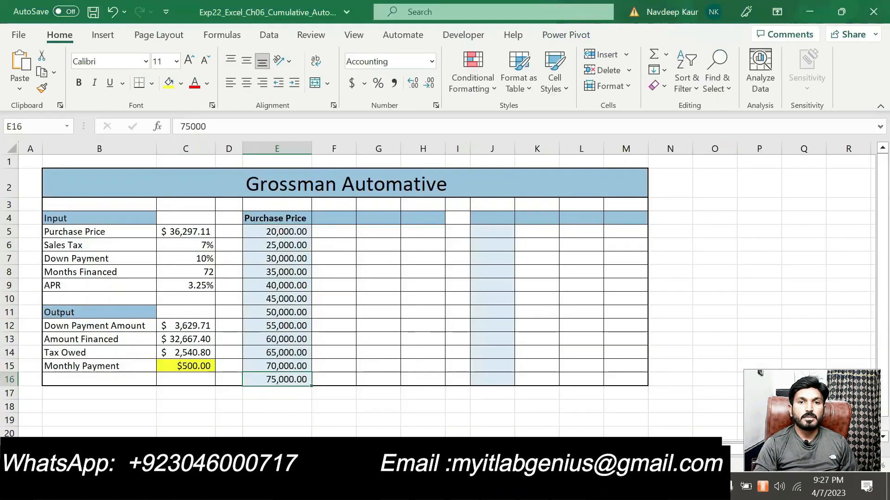
{"action": "left_click", "coordinate": [324, 216]}
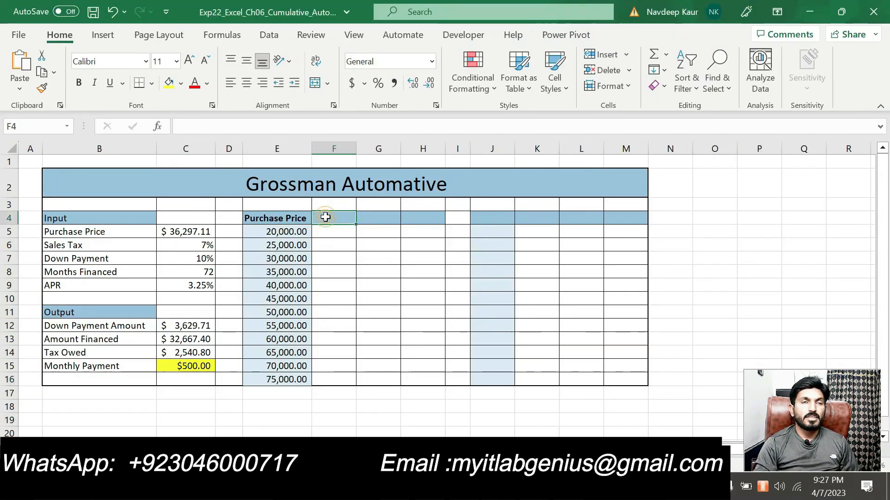
{"action": "type", "text": "="}
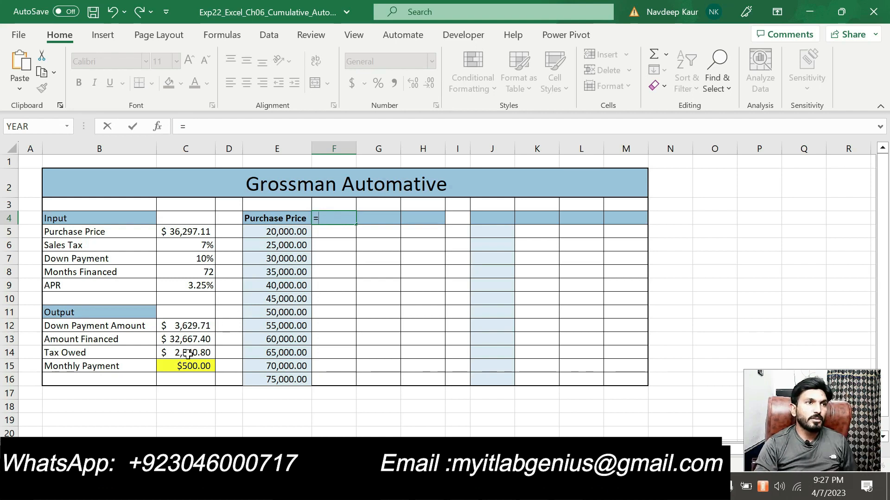
{"action": "left_click", "coordinate": [196, 328]}
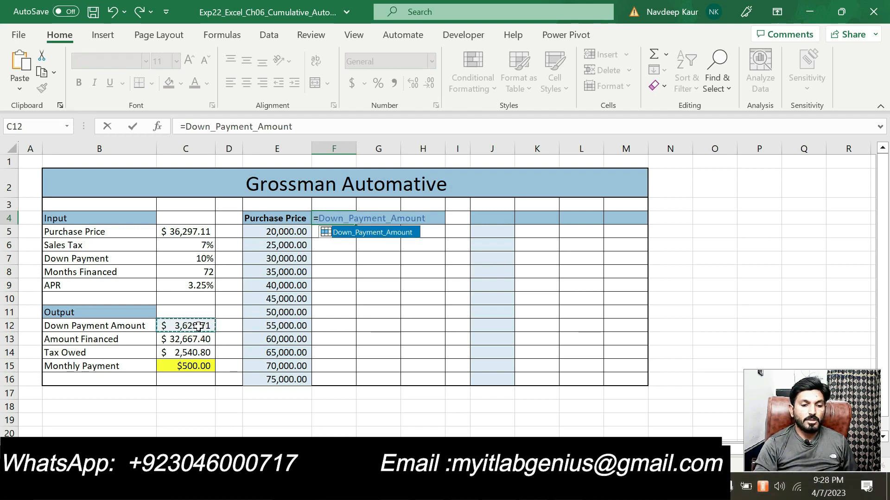
{"action": "key", "text": "Return"}
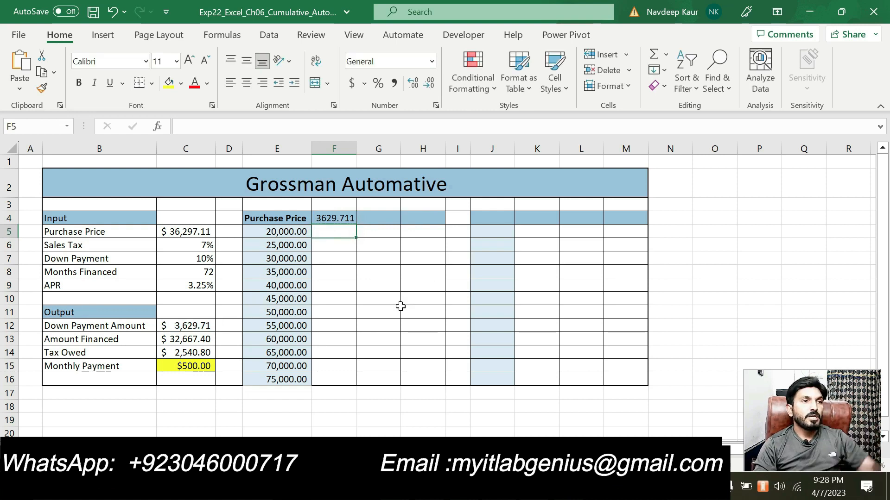
Enter a reference to the Tax range name in cell G4 and to the Monthly Payment in C15 in cell H4
{"action": "left_click", "coordinate": [373, 216]}
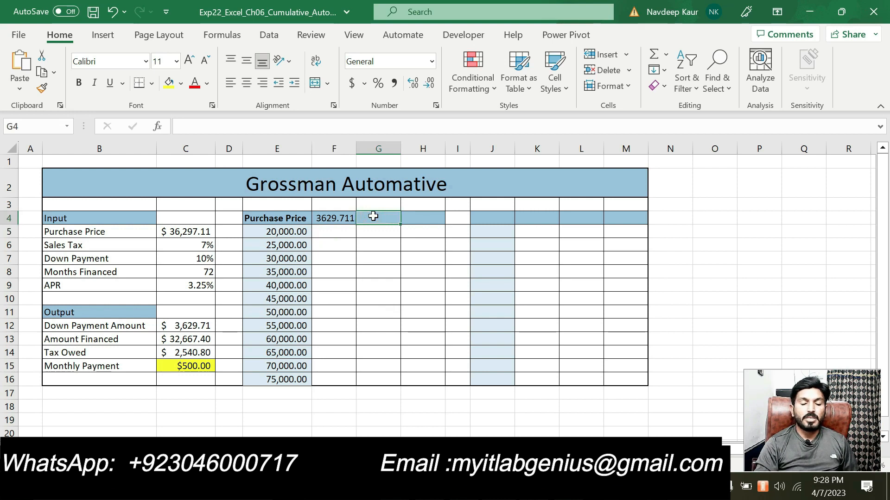
{"action": "type", "text": "="}
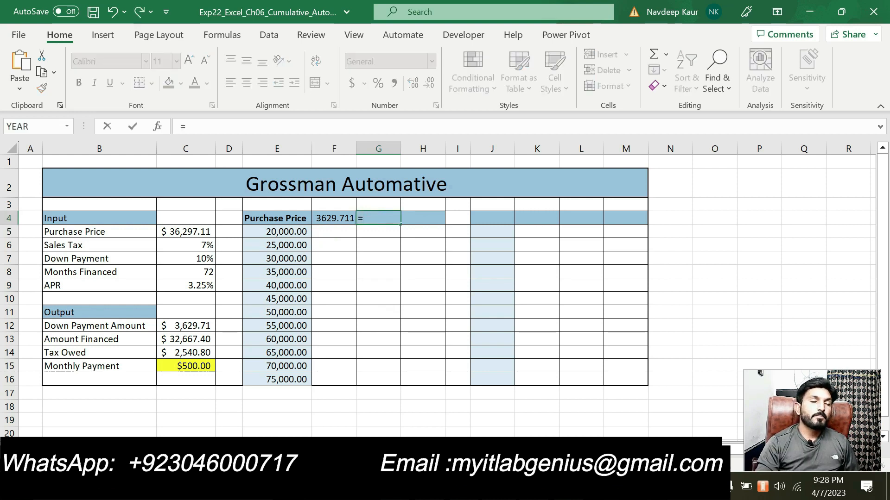
{"action": "left_click", "coordinate": [190, 351]}
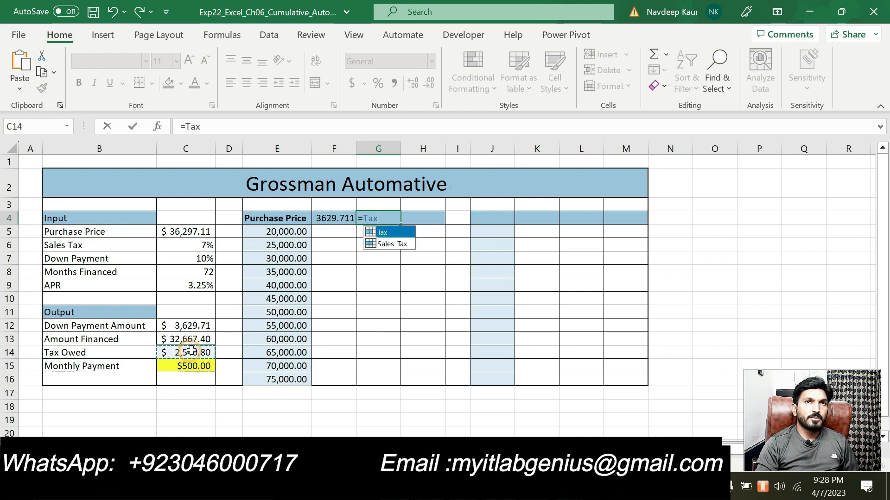
{"action": "key", "text": "Return"}
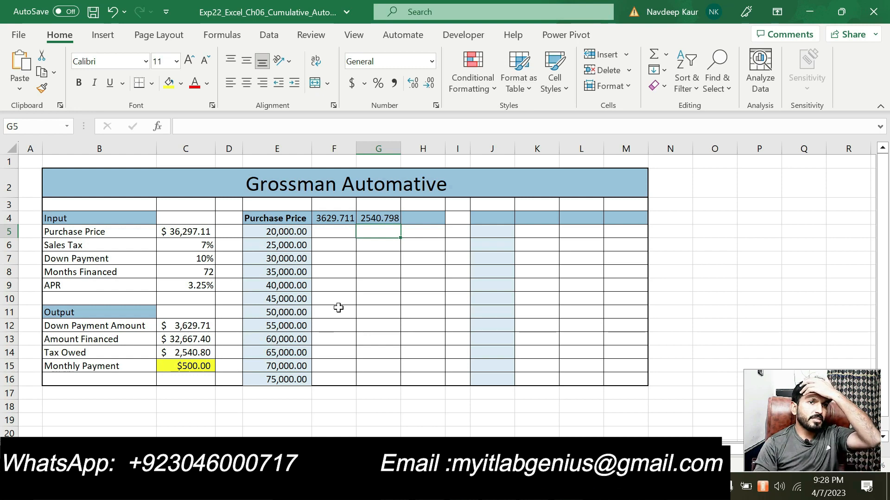
{"action": "left_click", "coordinate": [436, 218]}
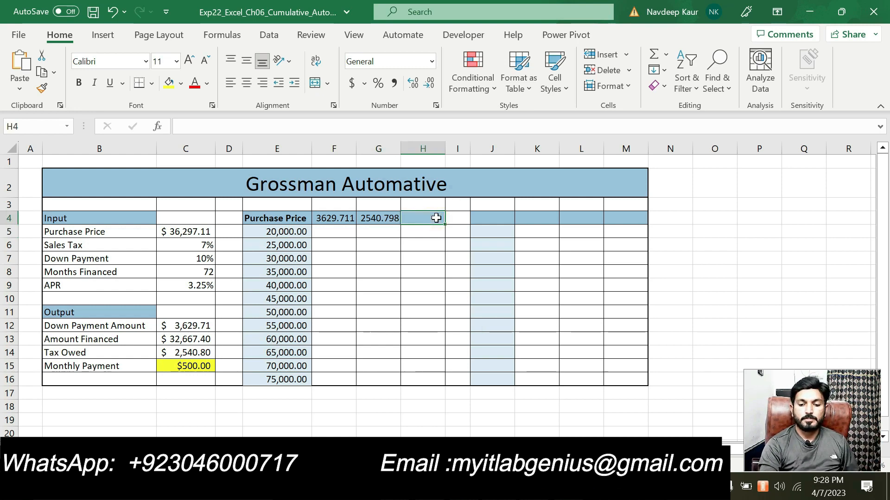
{"action": "type", "text": "="}
{"action": "left_click", "coordinate": [189, 371]}
{"action": "key", "text": "Return"}
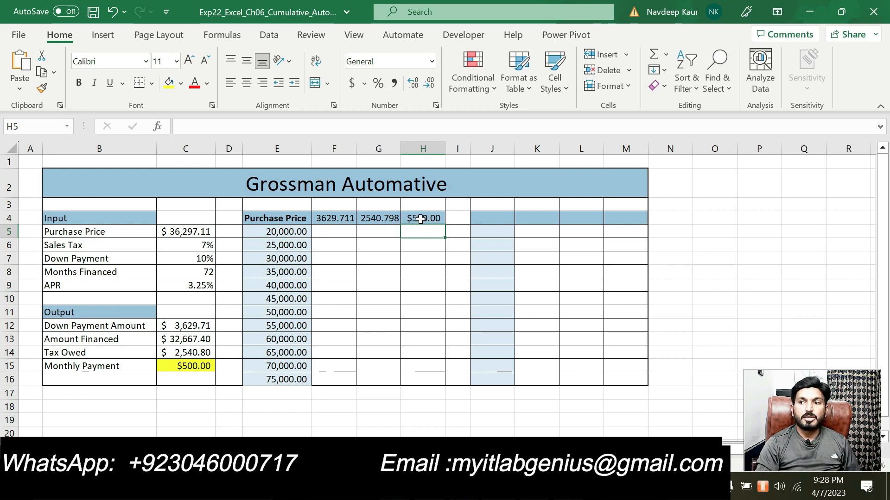
Switch to the Word instructions and remove the highlight from the step 8 instruction
{"action": "left_click", "coordinate": [533, 487]}
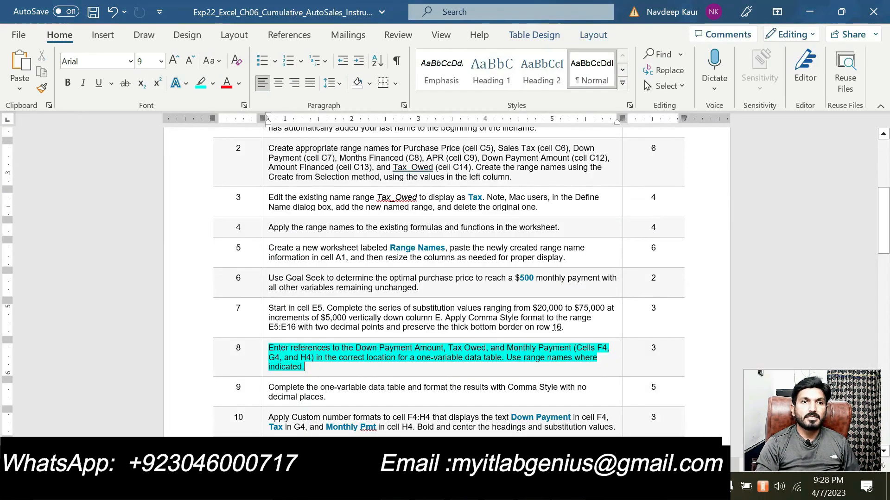
{"action": "left_click", "coordinate": [318, 366]}
{"action": "left_click_drag", "start_coordinate": [319, 366], "coordinate": [279, 348]}
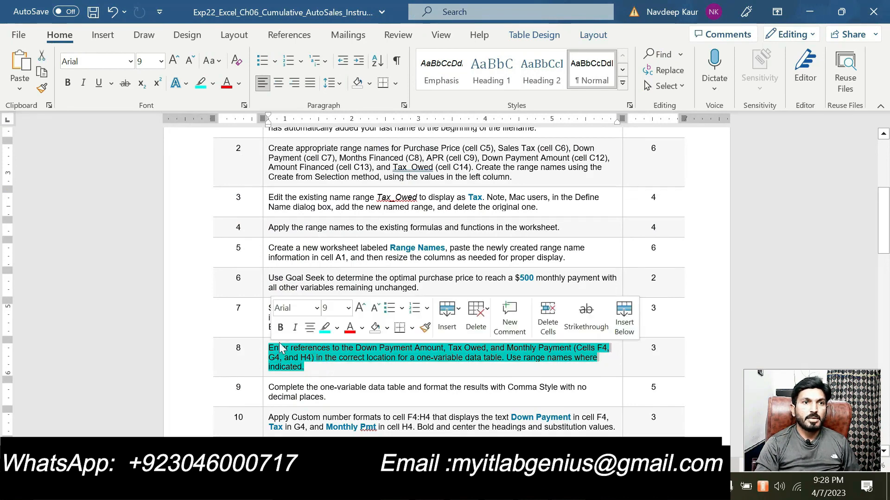
{"action": "left_click", "coordinate": [324, 322]}
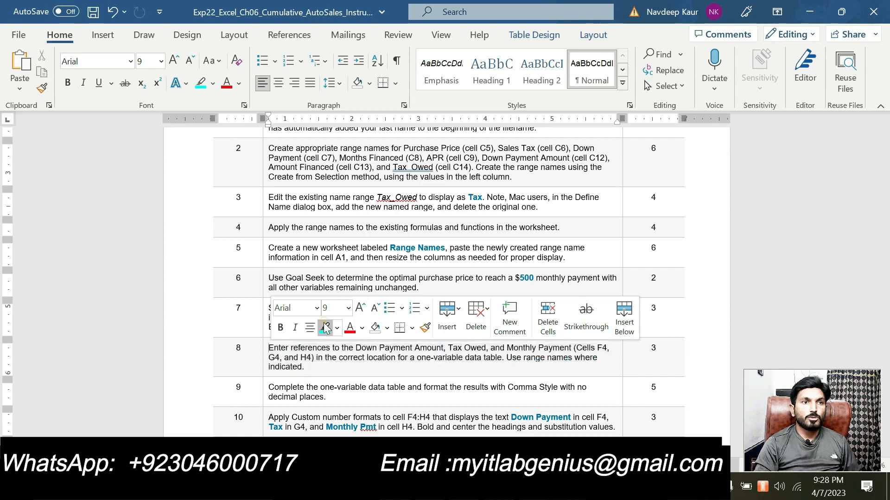
{"action": "left_click", "coordinate": [351, 369]}
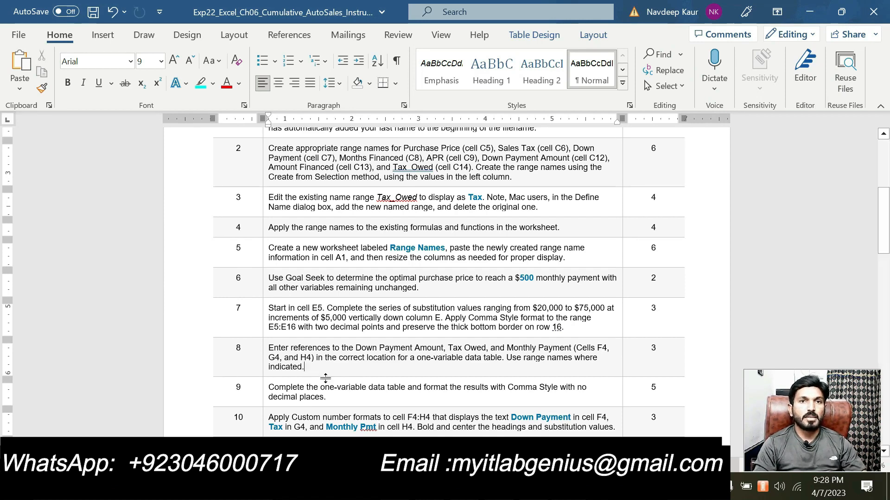
Highlight the step 9 instruction about completing the one-variable data table in turquoise
{"action": "scroll", "coordinate": [326, 378], "scroll_direction": "down", "scroll_amount": 1}
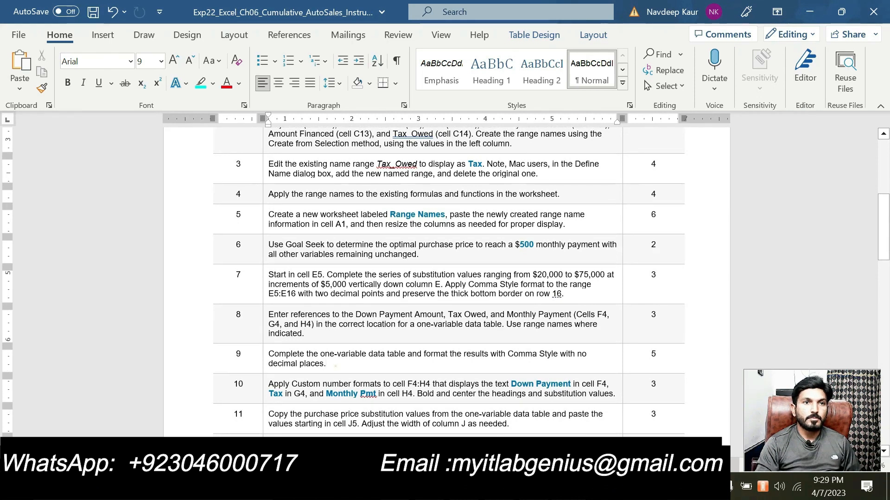
{"action": "left_click_drag", "start_coordinate": [327, 364], "coordinate": [284, 359]}
{"action": "right_click", "coordinate": [284, 359]}
{"action": "left_click", "coordinate": [335, 330]}
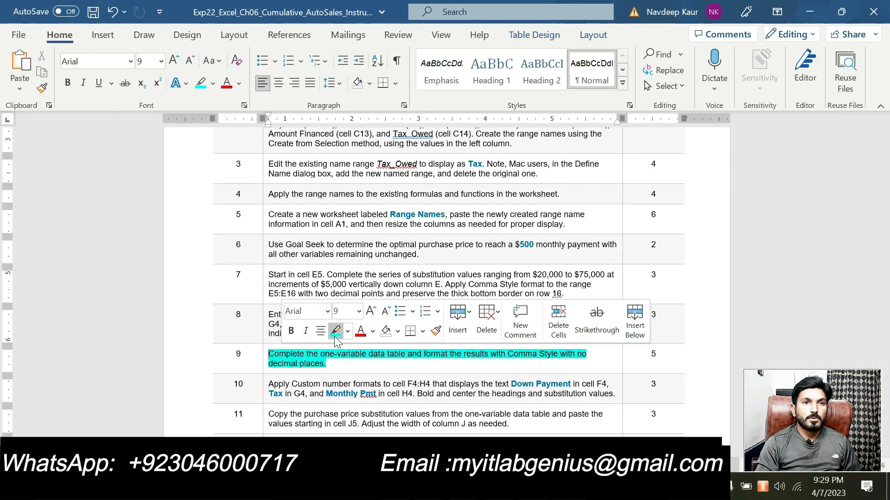
{"action": "left_click", "coordinate": [331, 363]}
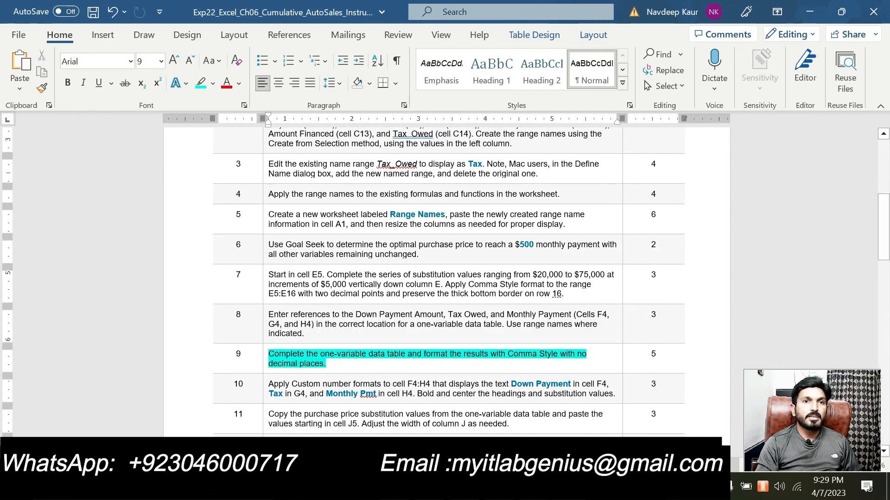
{"action": "scroll", "coordinate": [444, 278], "scroll_direction": "down", "scroll_amount": 1}
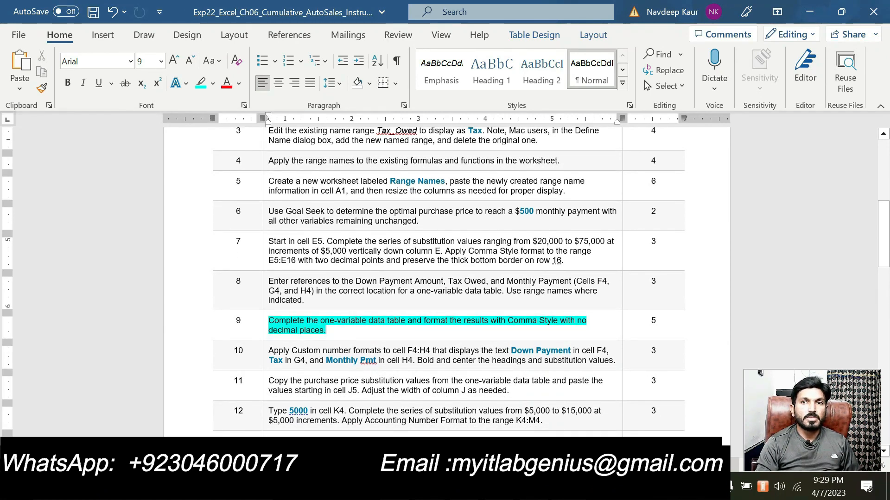
{"action": "scroll", "coordinate": [445, 278], "scroll_direction": "up", "scroll_amount": 1}
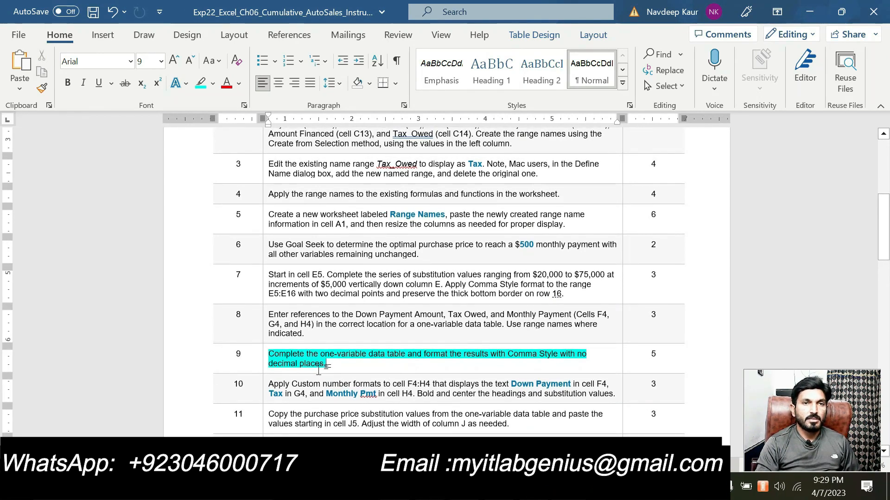
Switch to the Excel workbook and create a one-variable data table over E4:H16 with C5 as the column input cell
{"action": "left_click", "coordinate": [499, 401]}
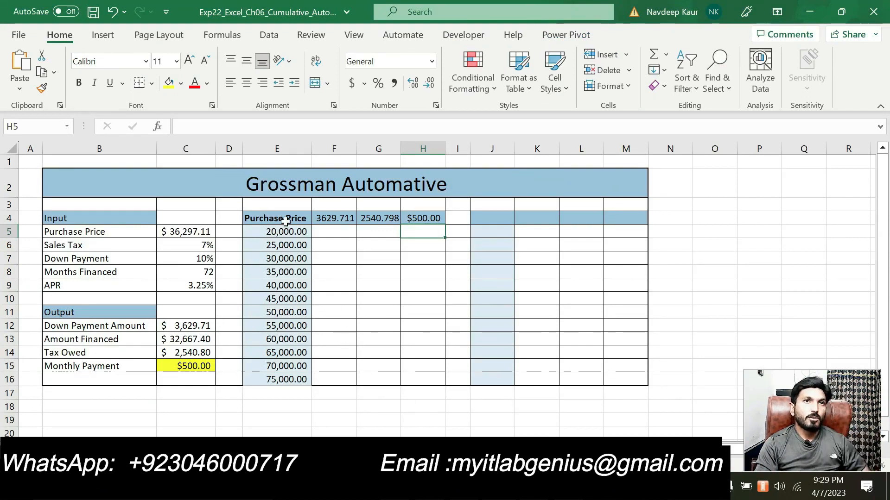
{"action": "left_click_drag", "start_coordinate": [285, 218], "coordinate": [424, 381]}
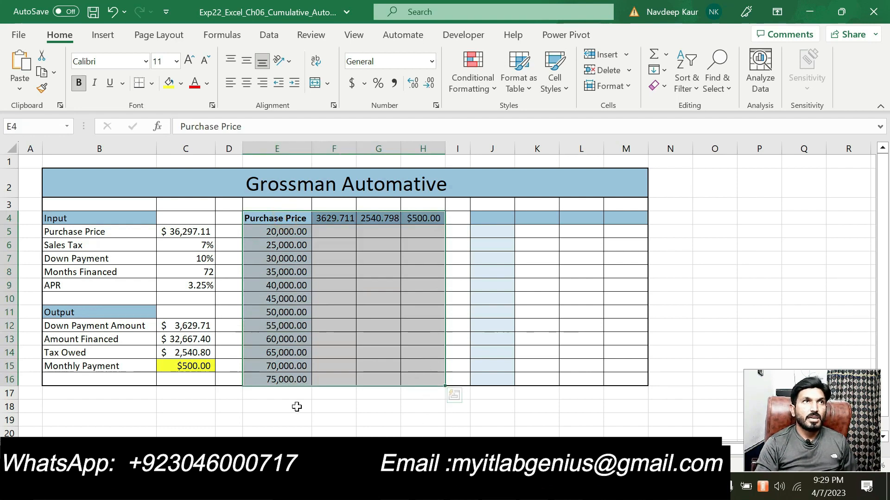
{"action": "left_click", "coordinate": [270, 38]}
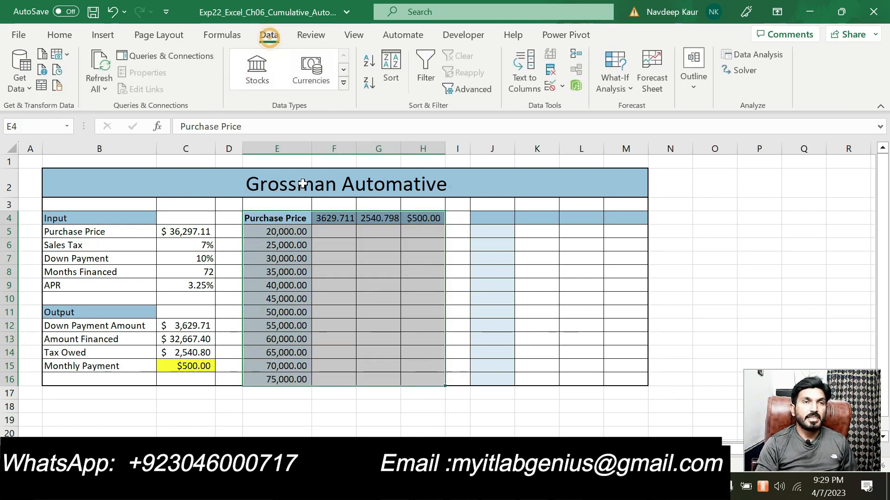
{"action": "left_click", "coordinate": [630, 87]}
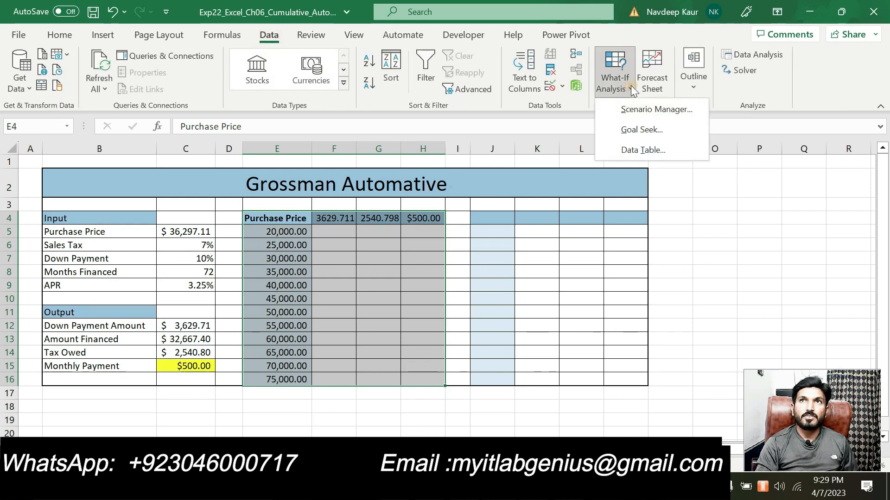
{"action": "left_click", "coordinate": [633, 151]}
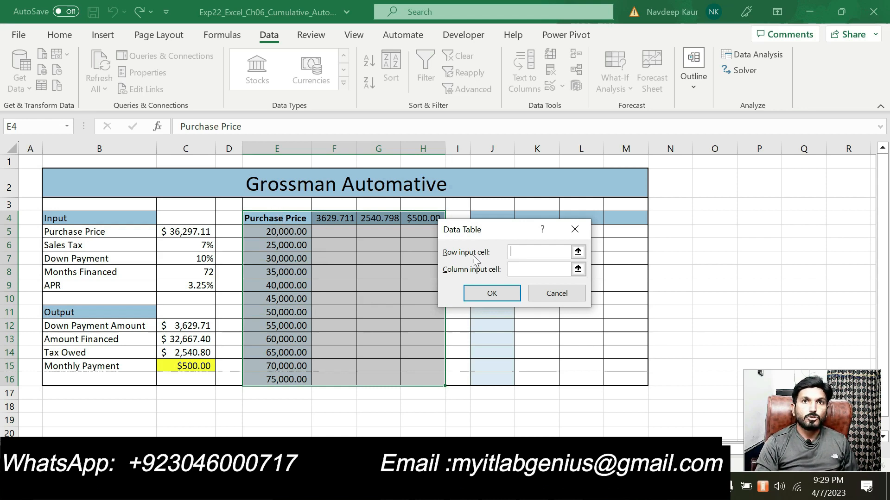
{"action": "left_click", "coordinate": [513, 269]}
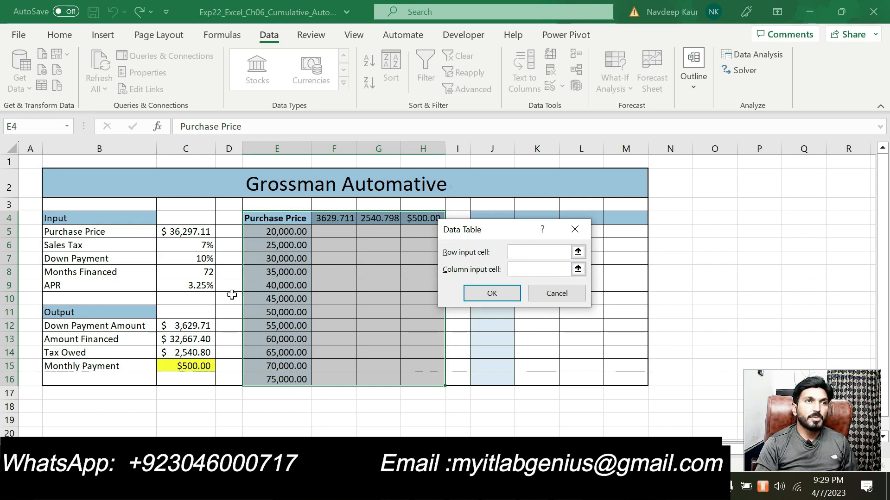
{"action": "left_click", "coordinate": [186, 232]}
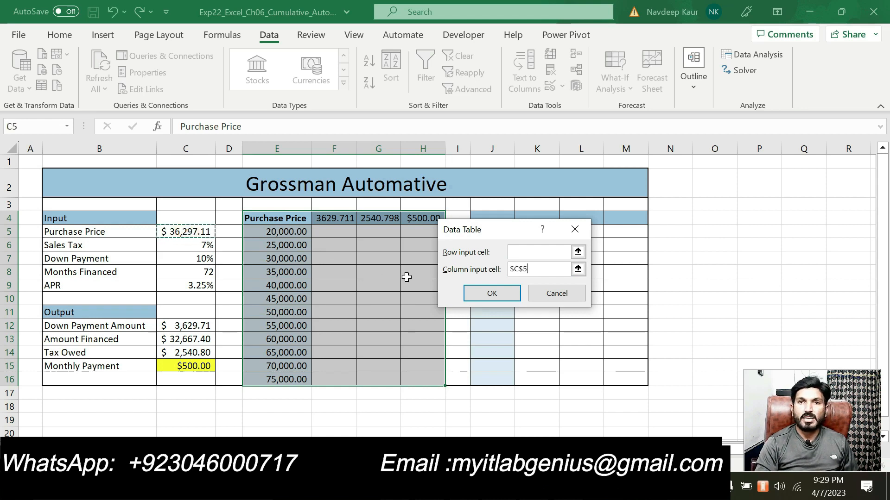
{"action": "left_click", "coordinate": [494, 288]}
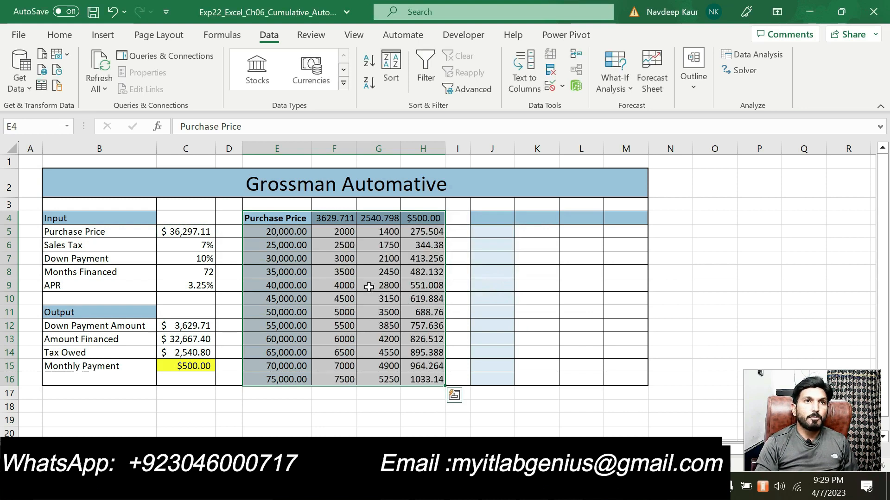
Format the data table results in F5:H16 with Comma Style and no decimal places
{"action": "left_click", "coordinate": [378, 411]}
{"action": "left_click_drag", "start_coordinate": [334, 230], "coordinate": [425, 380]}
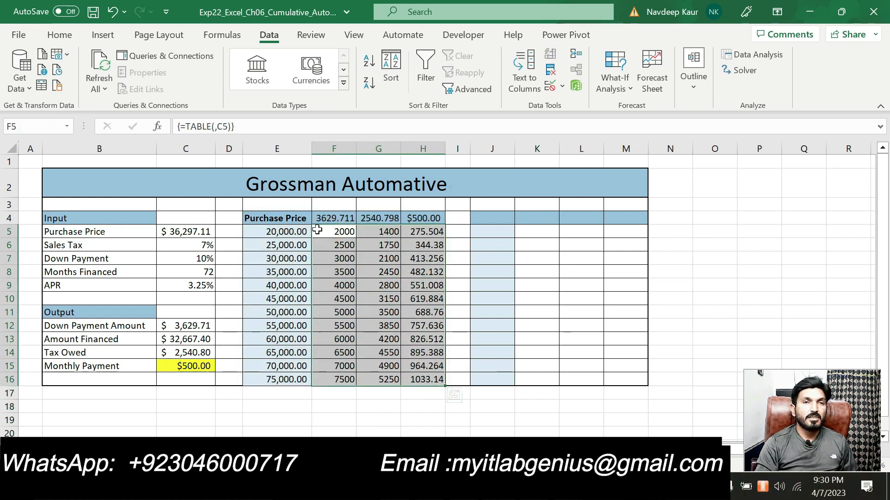
{"action": "key", "text": "alt+Tab"}
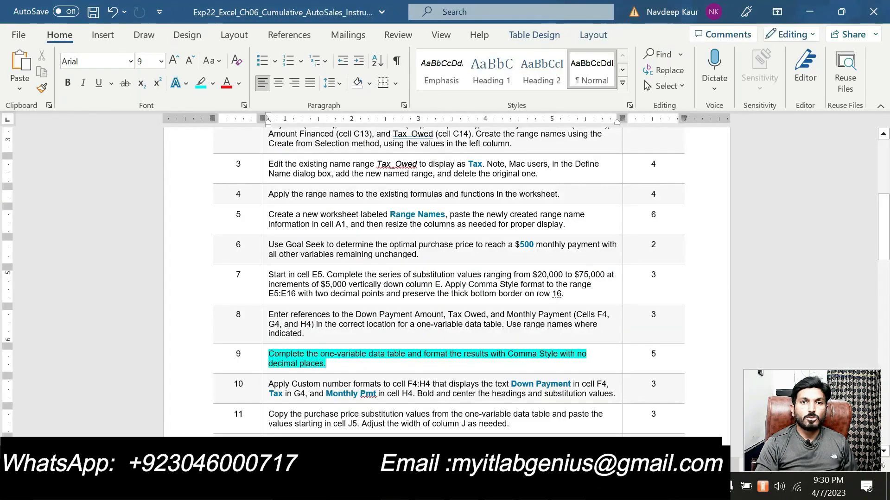
{"action": "key", "text": "alt+Tab"}
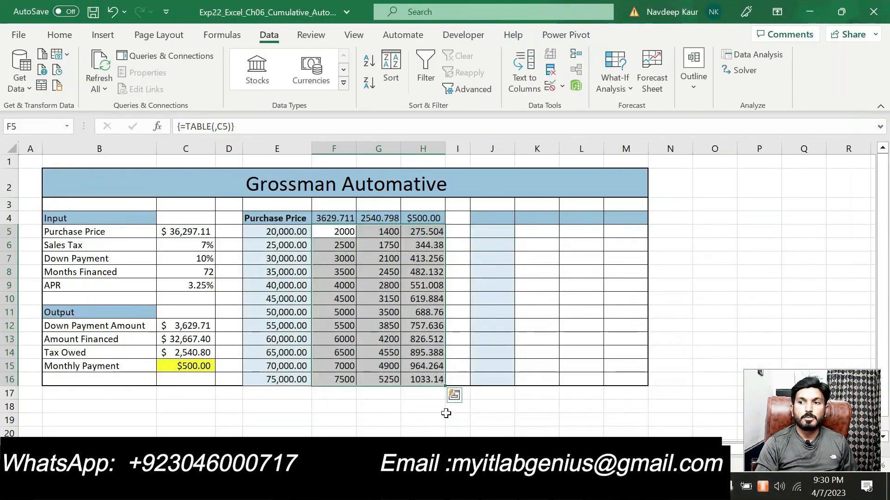
{"action": "left_click", "coordinate": [59, 35]}
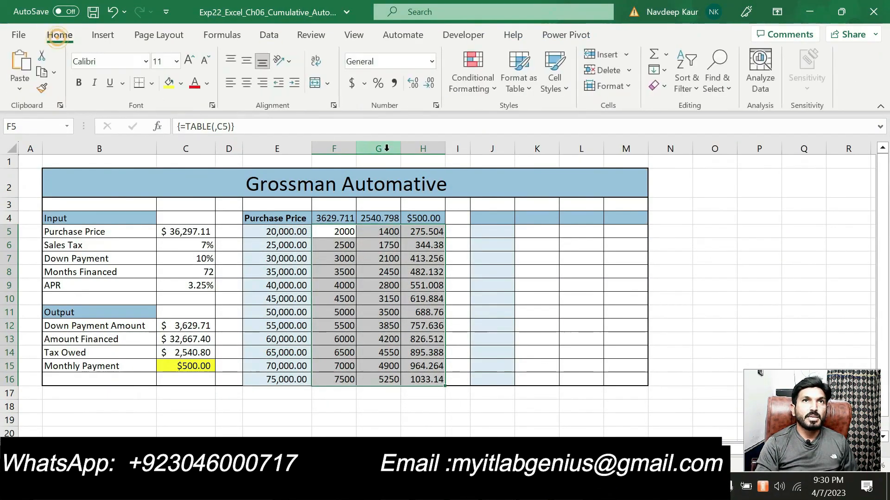
{"action": "left_click", "coordinate": [393, 84]}
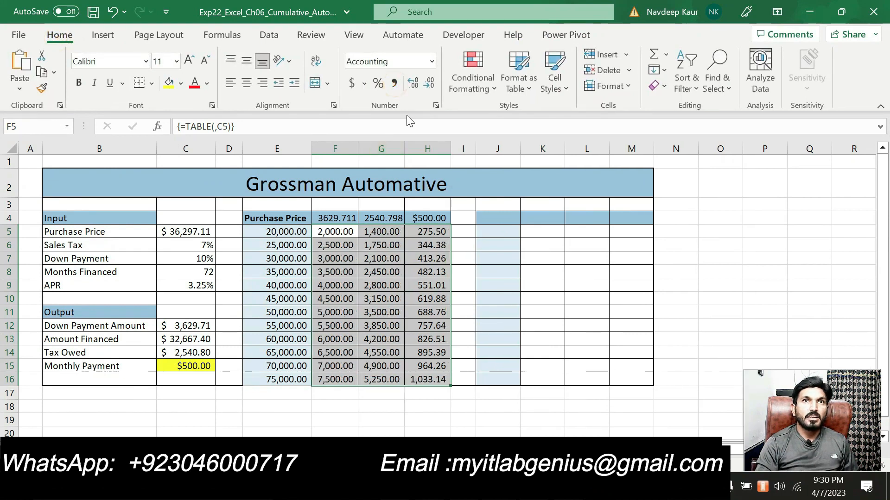
{"action": "left_click", "coordinate": [428, 86]}
{"action": "left_click", "coordinate": [428, 86]}
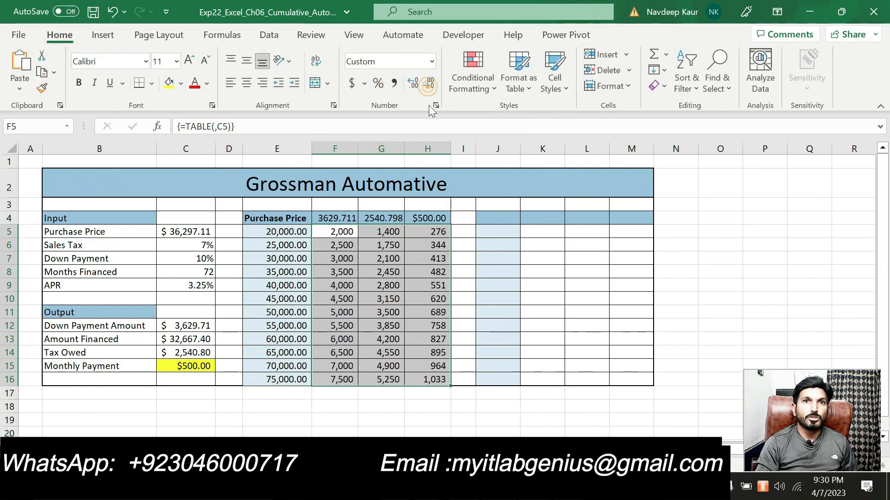
{"action": "left_click", "coordinate": [432, 415]}
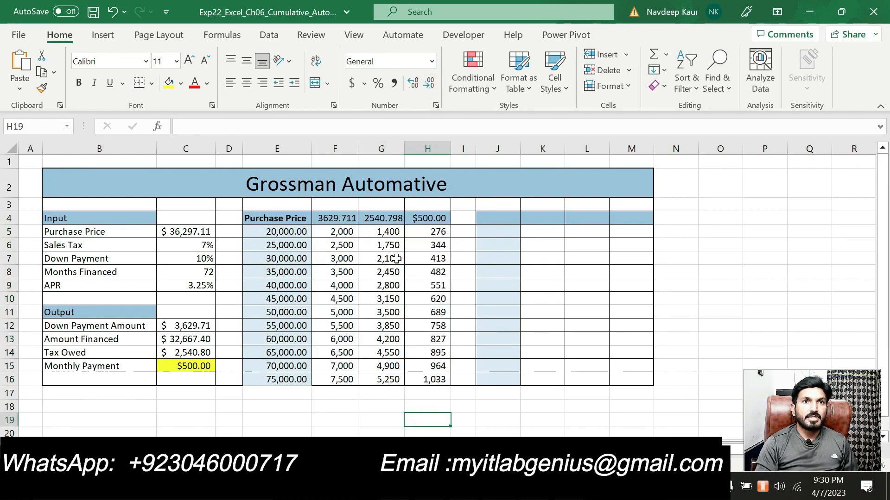
Switch to the Word instructions, remove the highlight from the step 9 instruction, and close the Editor pane
{"action": "key", "text": "alt+Tab"}
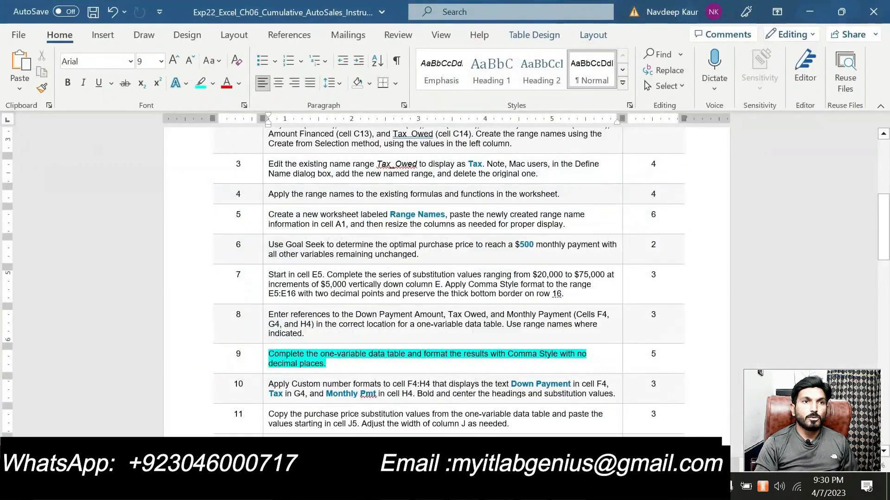
{"action": "left_click_drag", "start_coordinate": [325, 364], "coordinate": [269, 355]}
{"action": "left_click", "coordinate": [327, 333]}
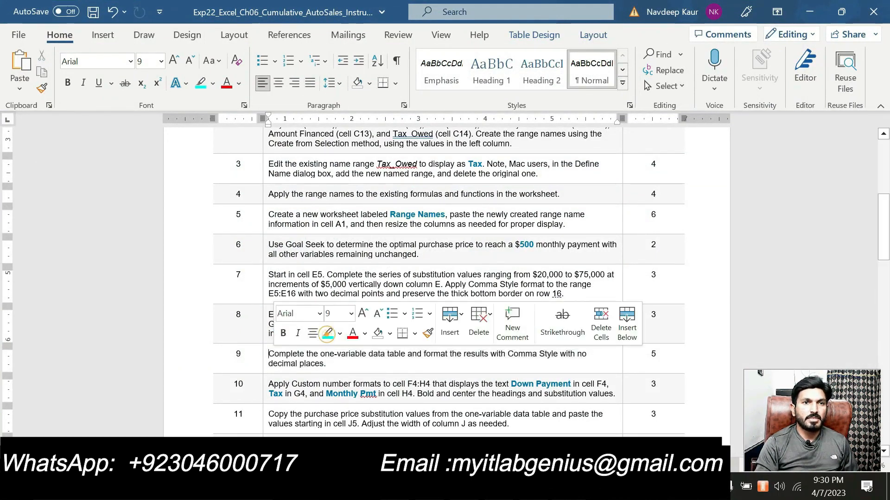
{"action": "left_click", "coordinate": [333, 361]}
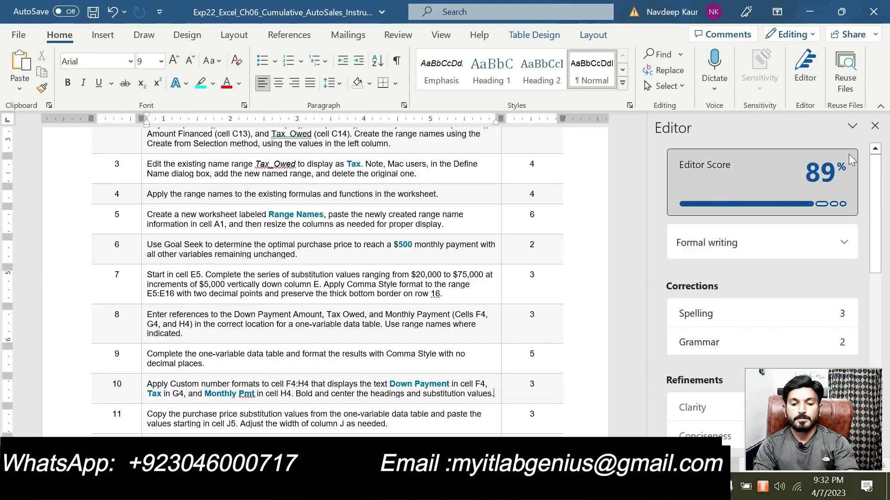
{"action": "left_click", "coordinate": [874, 126]}
Highlight the step 10 instruction about applying custom number formats to F4:H4 in turquoise
{"action": "scroll", "coordinate": [428, 362], "scroll_direction": "down", "scroll_amount": 3}
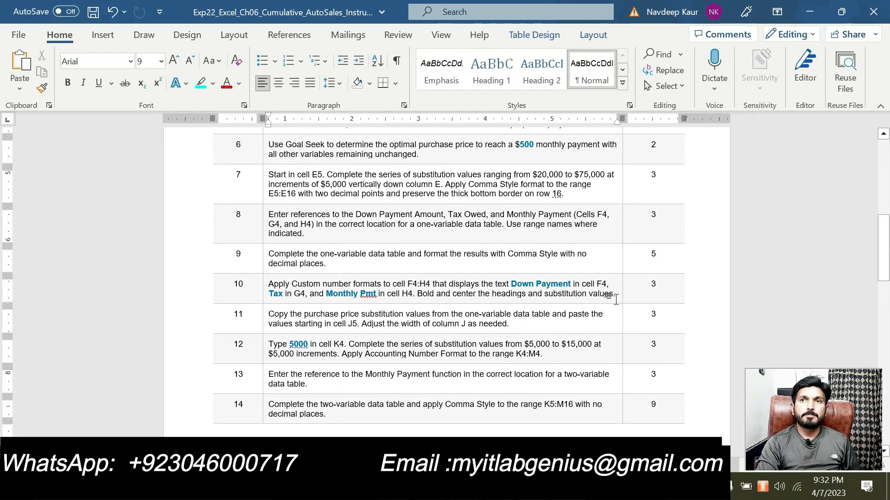
{"action": "left_click_drag", "start_coordinate": [615, 293], "coordinate": [269, 284]}
{"action": "left_click", "coordinate": [339, 262]}
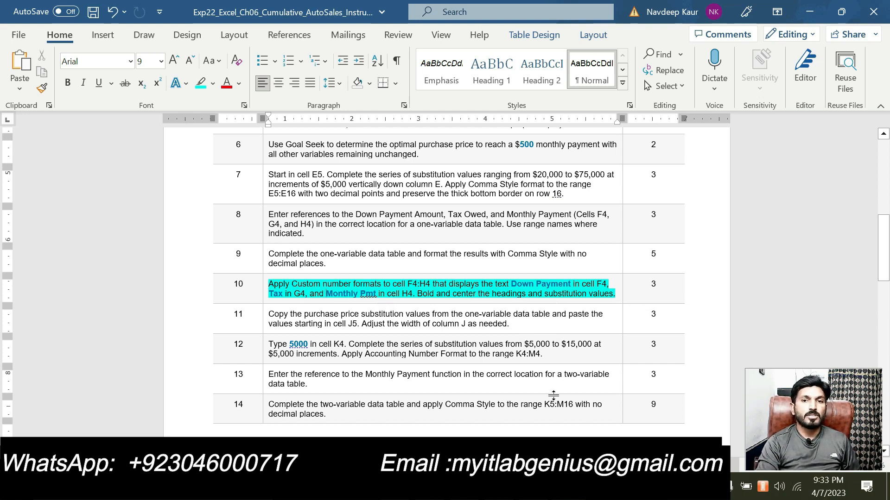
Switch to the Excel workbook and apply the custom number format "Down Payment", including the quotation marks, to cell F4
{"action": "key", "text": "alt+Tab"}
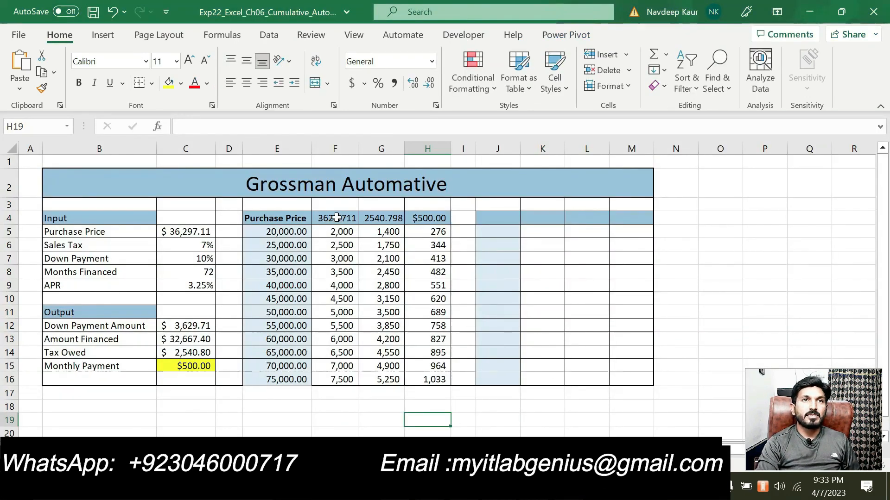
{"action": "left_click", "coordinate": [336, 217]}
{"action": "left_click", "coordinate": [375, 218]}
{"action": "left_click", "coordinate": [434, 217]}
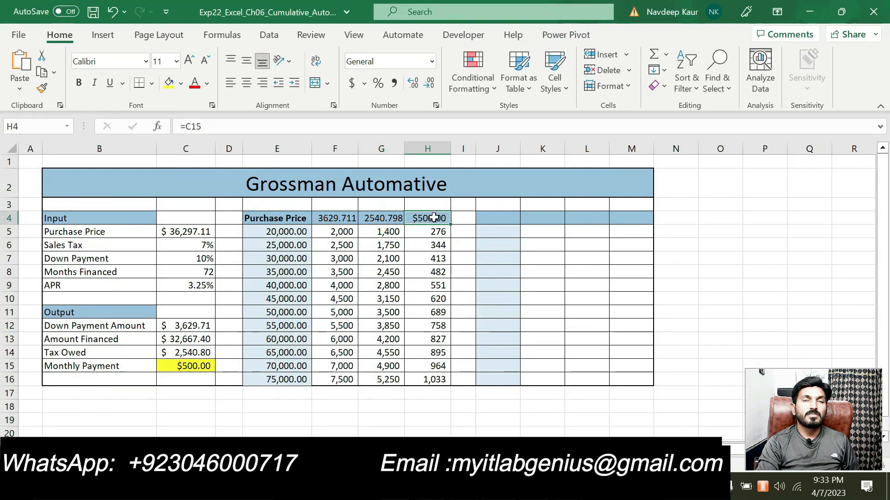
{"action": "left_click", "coordinate": [343, 220]}
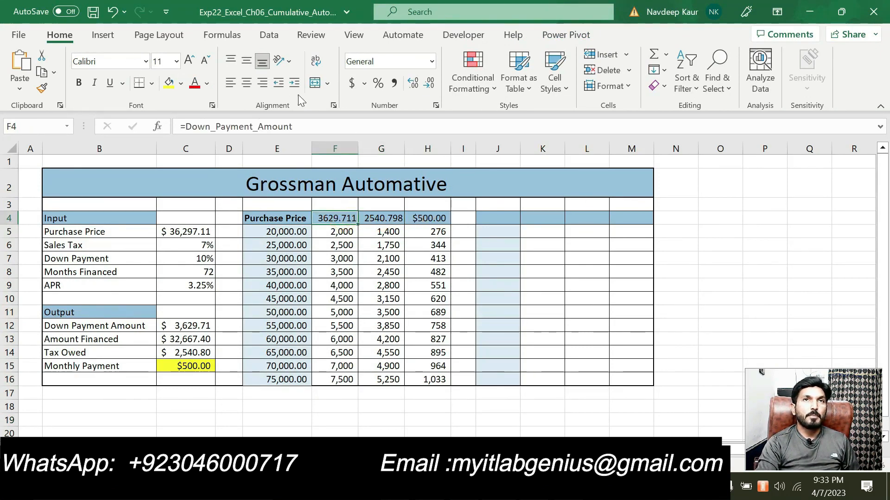
{"action": "left_click", "coordinate": [436, 107]}
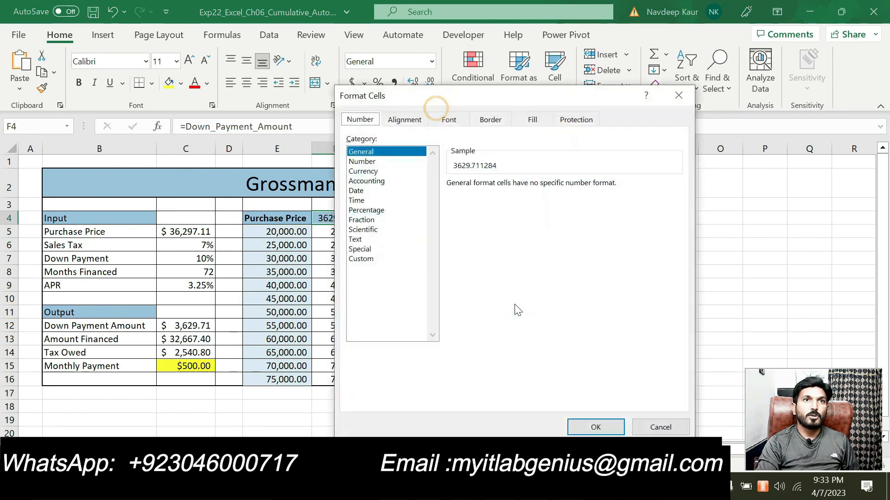
{"action": "left_click", "coordinate": [371, 263]}
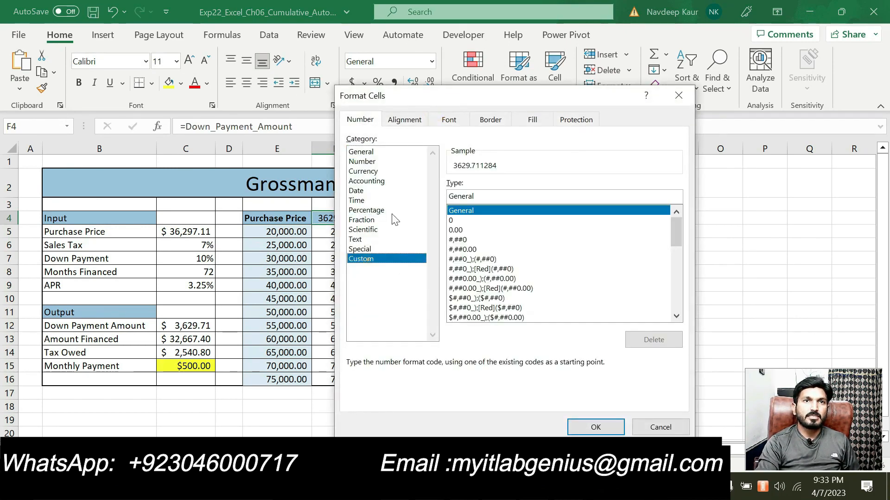
{"action": "left_click_drag", "start_coordinate": [414, 99], "coordinate": [495, 65]}
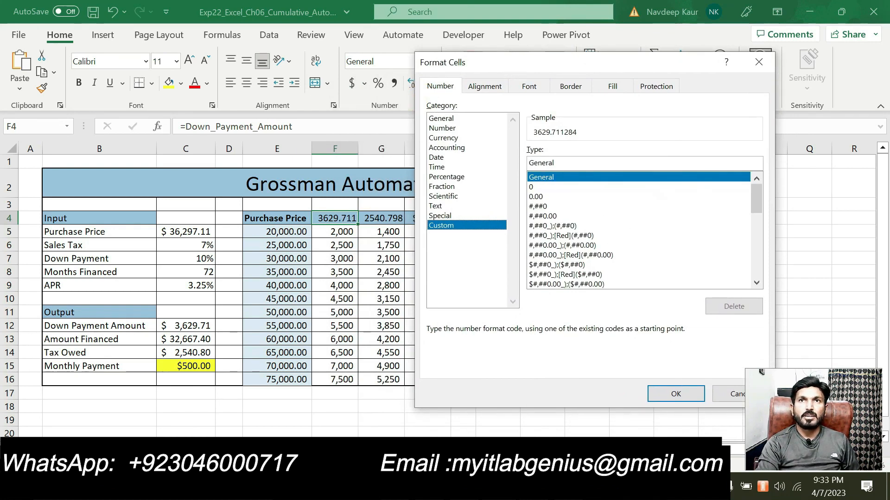
{"action": "left_click", "coordinate": [556, 162]}
{"action": "key", "text": "BackSpace"}
{"action": "key", "text": "BackSpace"}
{"action": "key", "text": "BackSpace"}
{"action": "key", "text": "BackSpace"}
{"action": "key", "text": "BackSpace"}
{"action": "key", "text": "BackSpace"}
{"action": "key", "text": "BackSpace"}
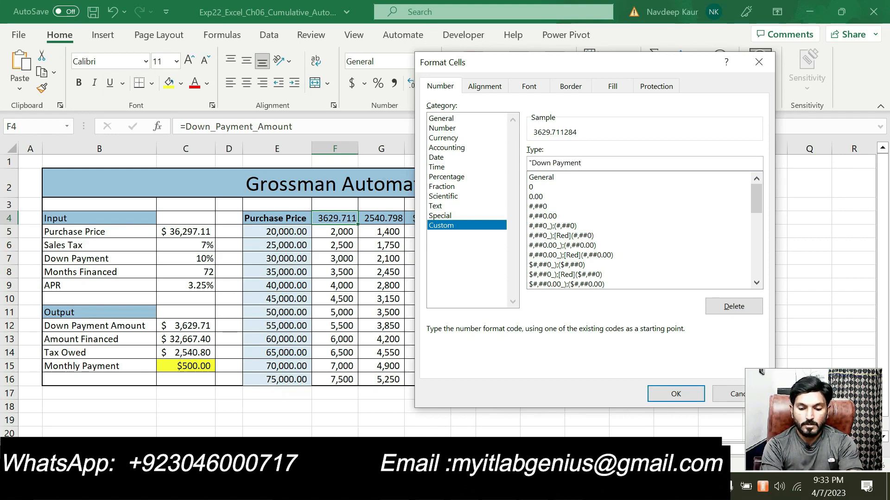
{"action": "type", "text": "\""}
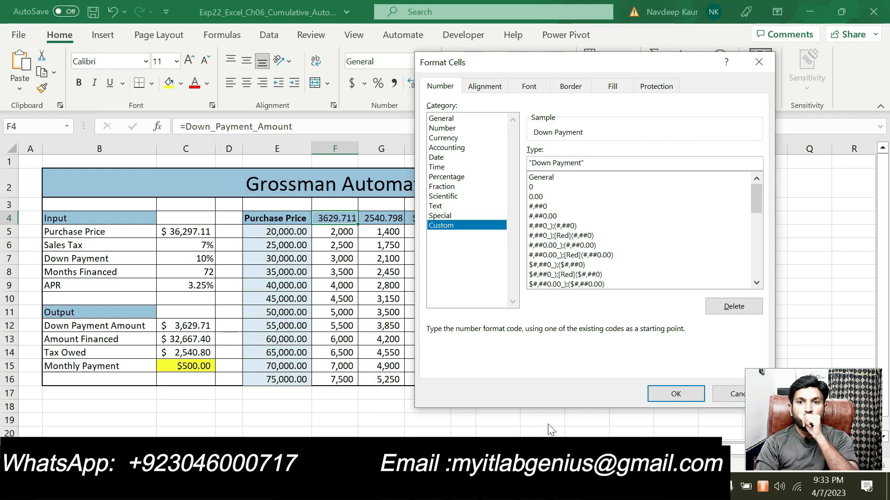
{"action": "key", "text": "alt+Tab"}
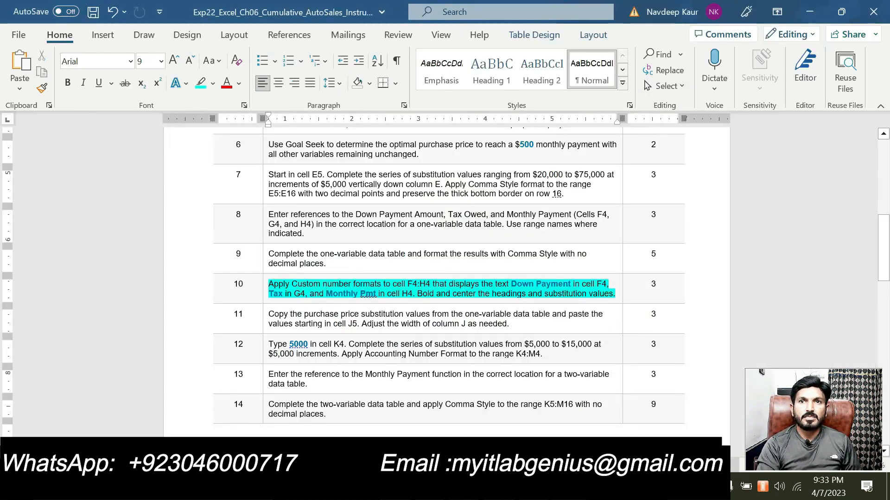
{"action": "key", "text": "alt+Tab"}
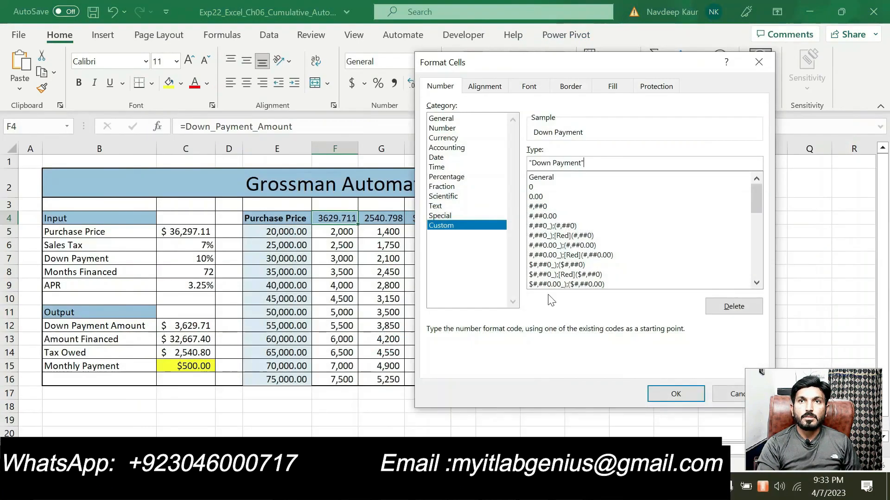
{"action": "left_click", "coordinate": [663, 394]}
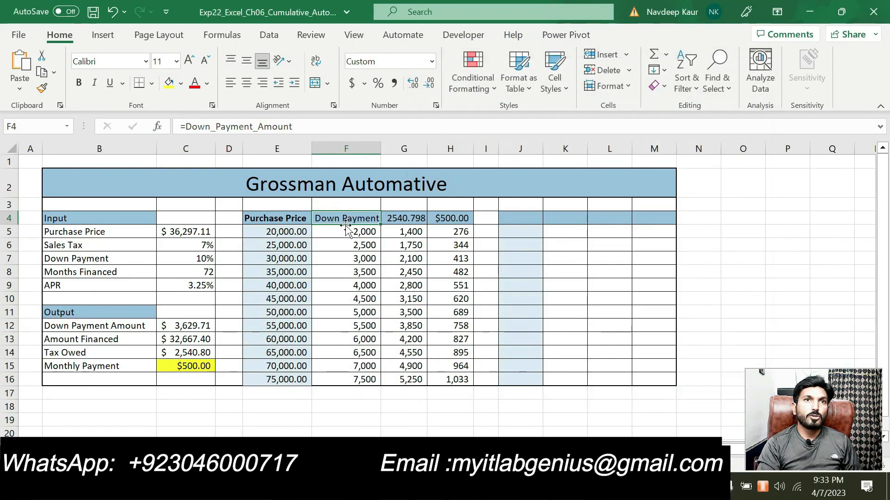
Apply the custom number format "Tax", including the quotation marks, to cell G4
{"action": "left_click", "coordinate": [394, 219]}
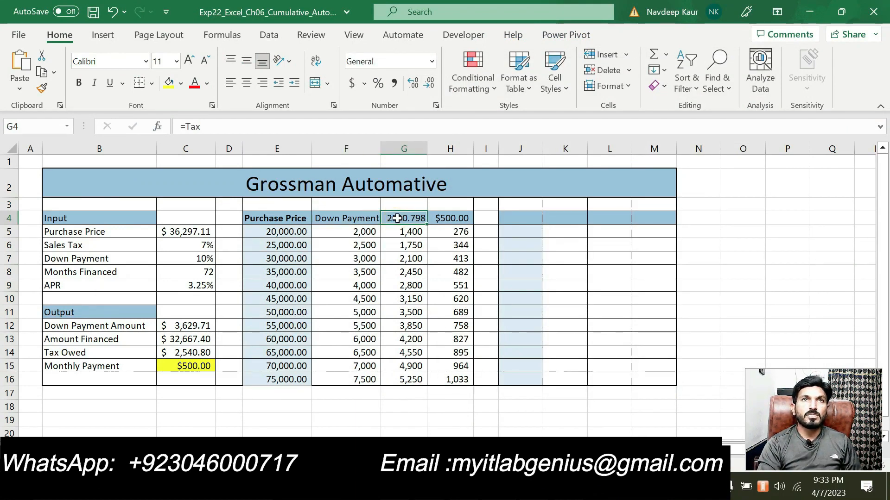
{"action": "left_click", "coordinate": [435, 106]}
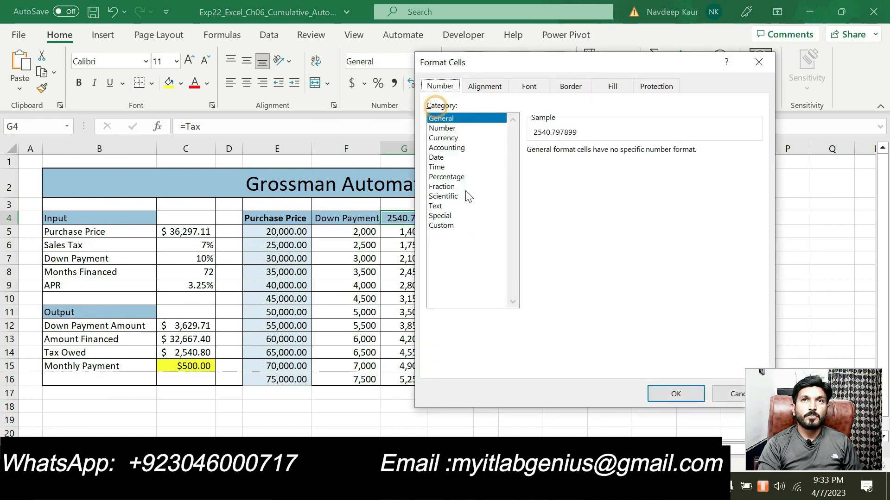
{"action": "left_click", "coordinate": [453, 226]}
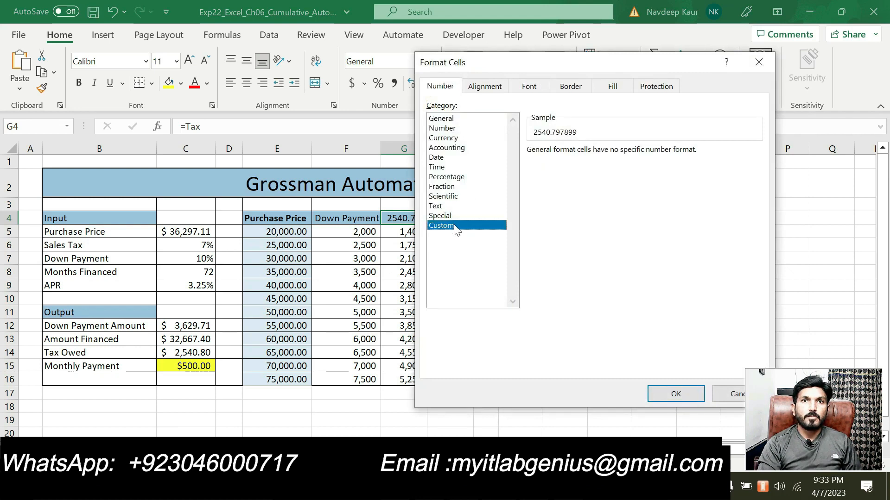
{"action": "double_click", "coordinate": [570, 165]}
{"action": "type", "text": "\""}
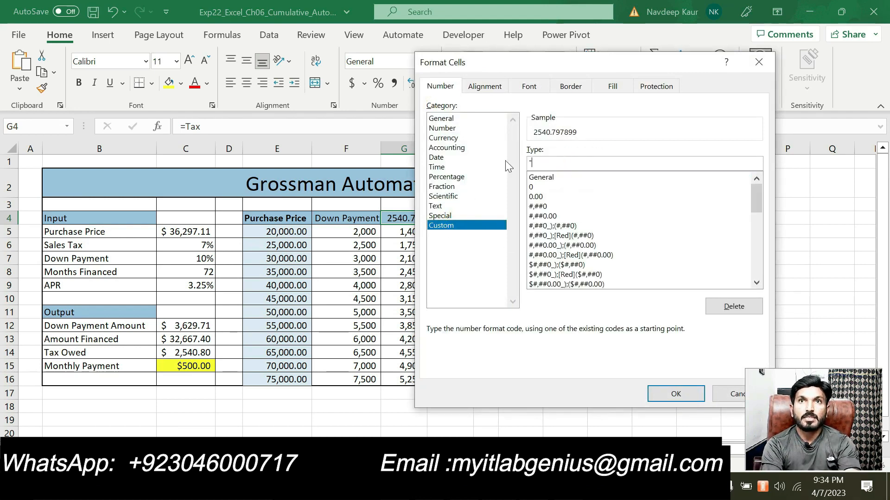
{"action": "type", "text": "Ta"}
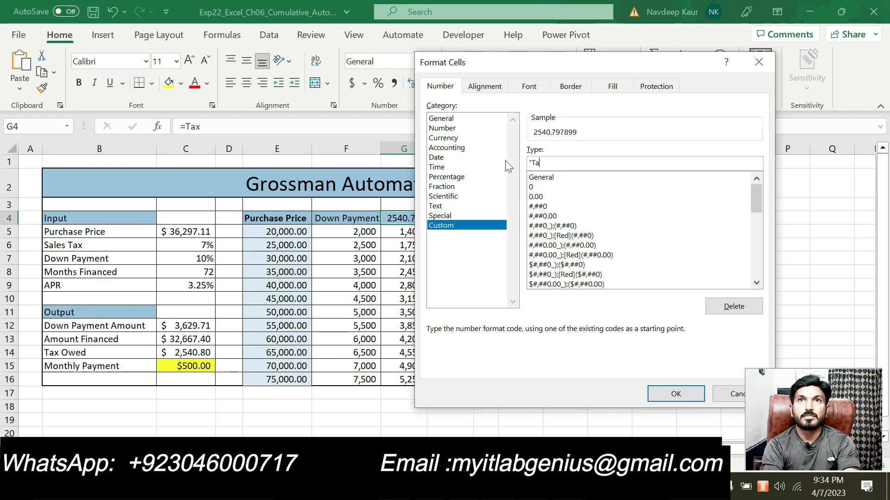
{"action": "type", "text": "x\""}
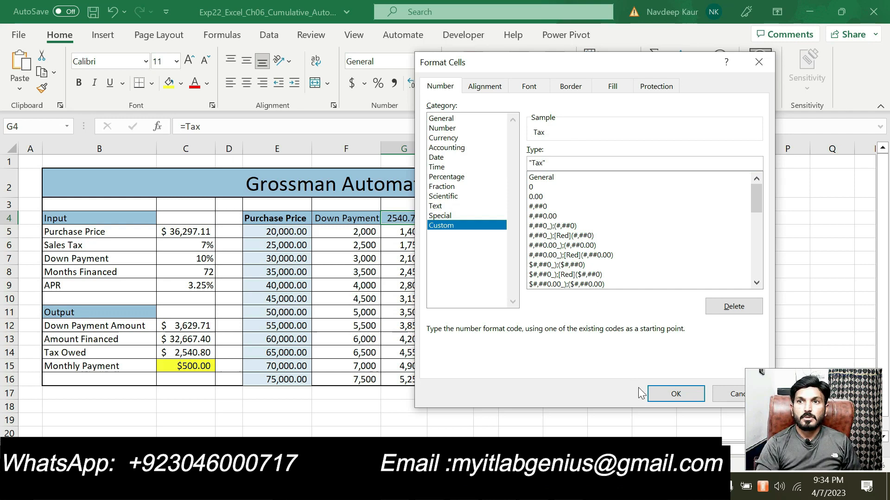
{"action": "left_click", "coordinate": [675, 394]}
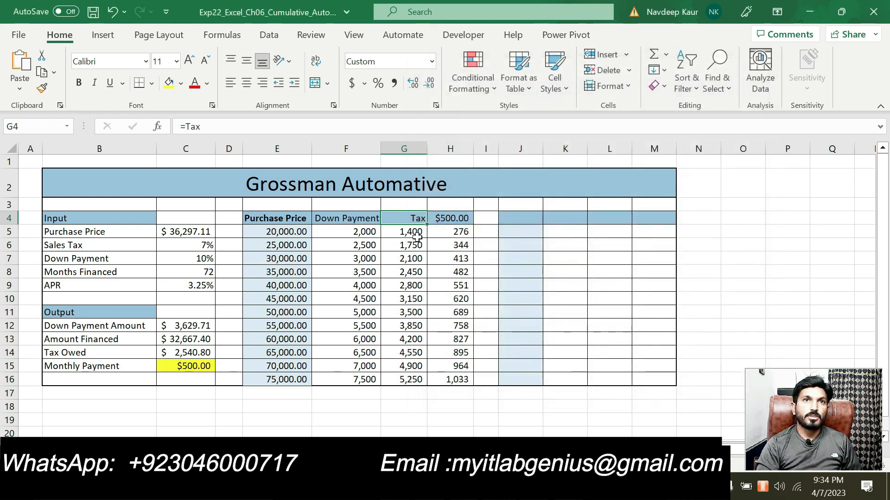
Apply the custom number format "Monthly Pmt", including the quotation marks, to cell H4
{"action": "left_click", "coordinate": [447, 217]}
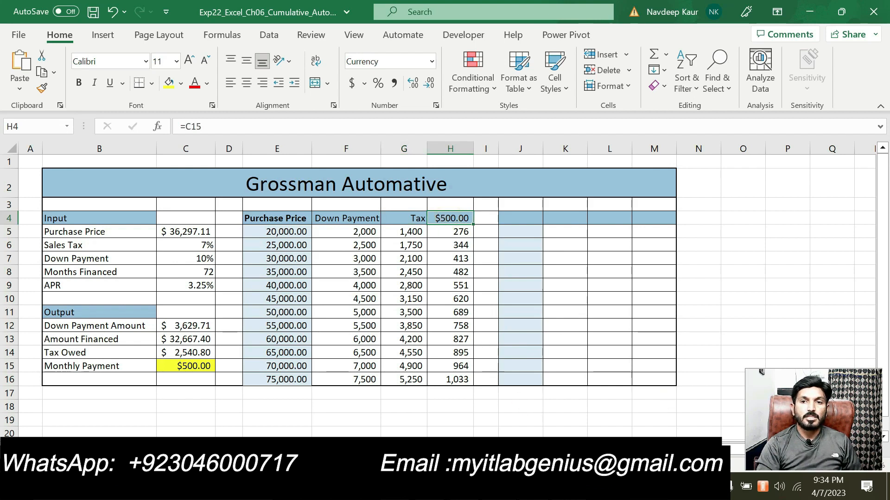
{"action": "key", "text": "alt+Tab"}
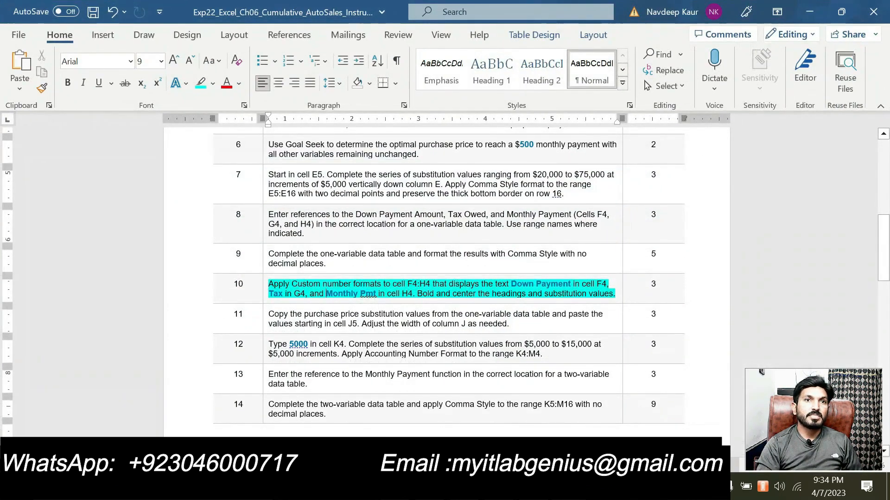
{"action": "key", "text": "alt+Tab"}
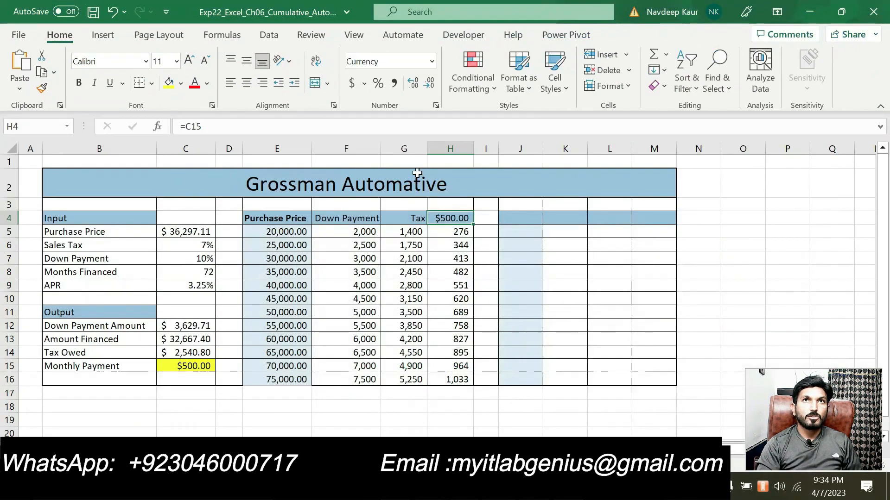
{"action": "left_click", "coordinate": [436, 106]}
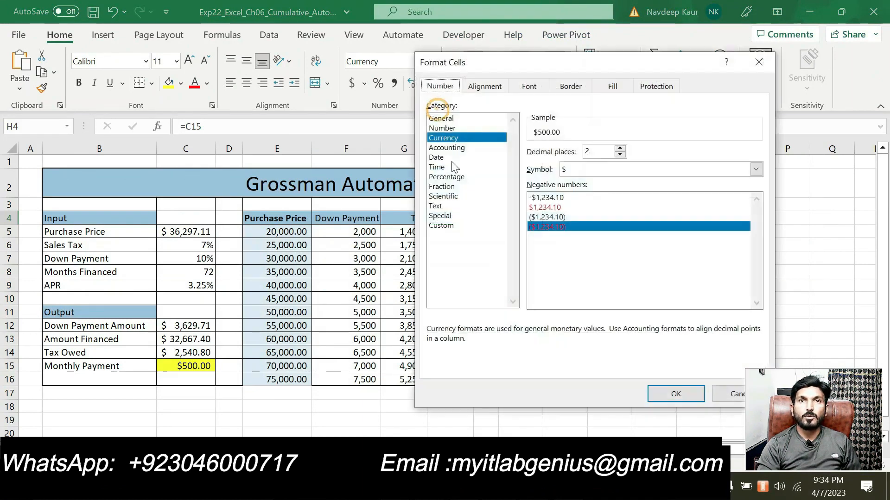
{"action": "left_click", "coordinate": [445, 225]}
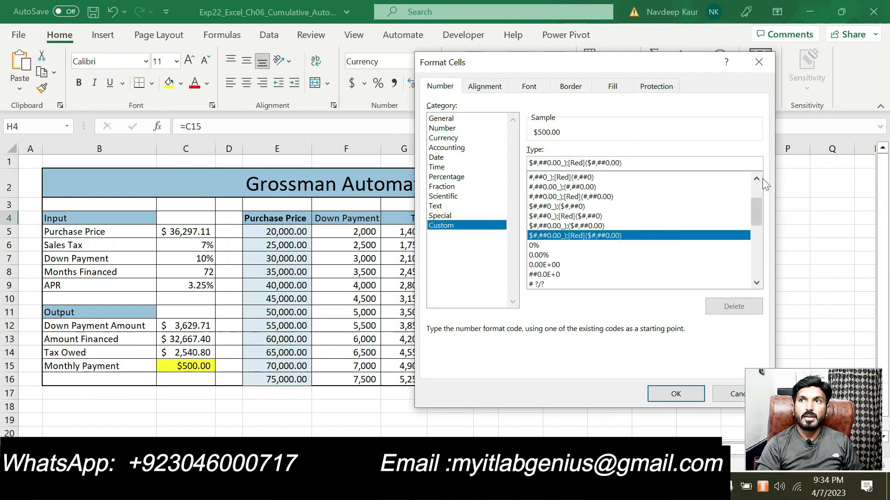
{"action": "left_click", "coordinate": [753, 186]}
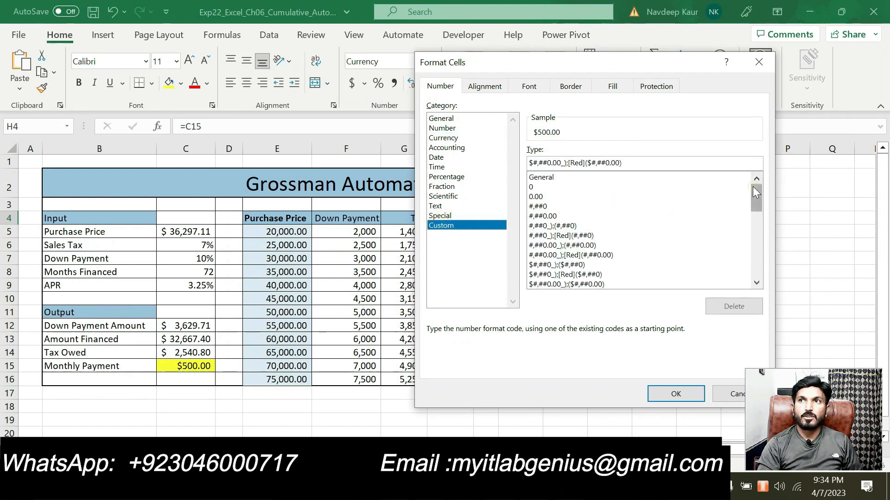
{"action": "left_click", "coordinate": [540, 177]}
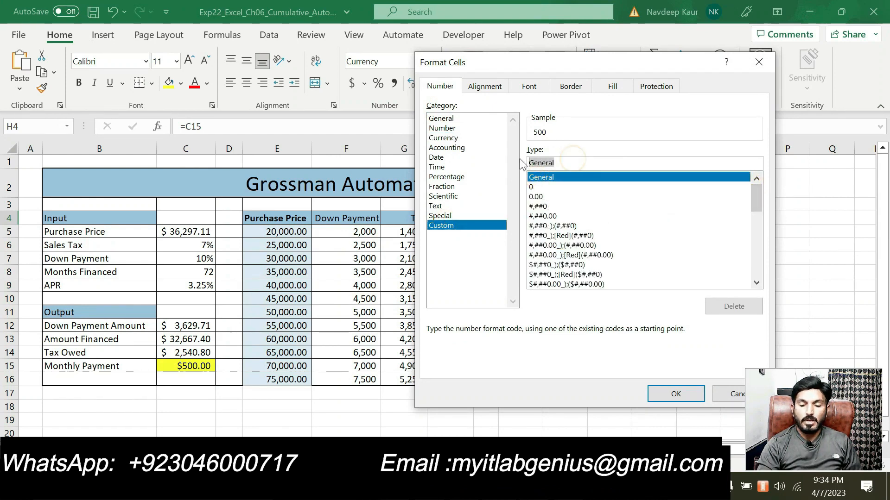
{"action": "type", "text": "\""}
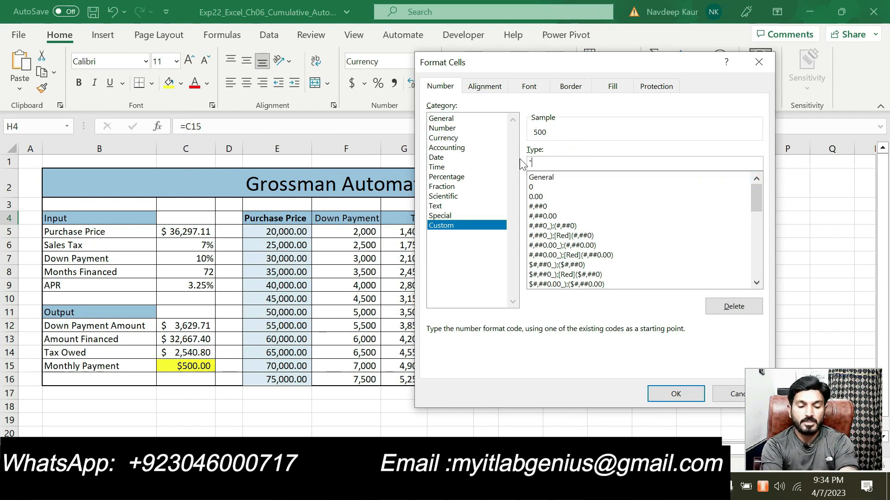
{"action": "type", "text": "Month"}
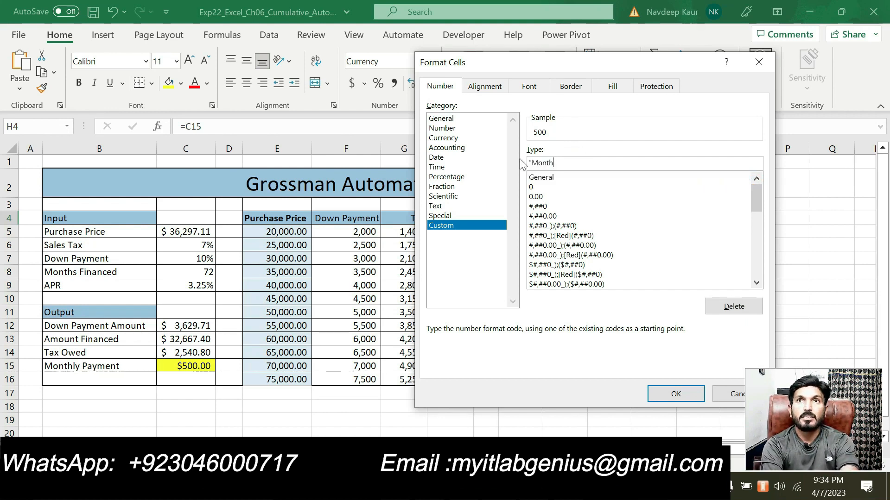
{"action": "type", "text": "ly Pmt"}
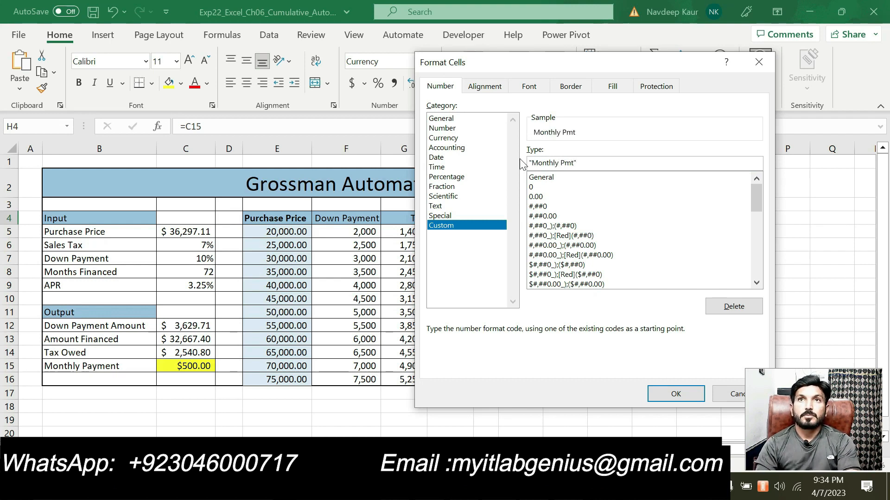
{"action": "key", "text": "alt+Tab"}
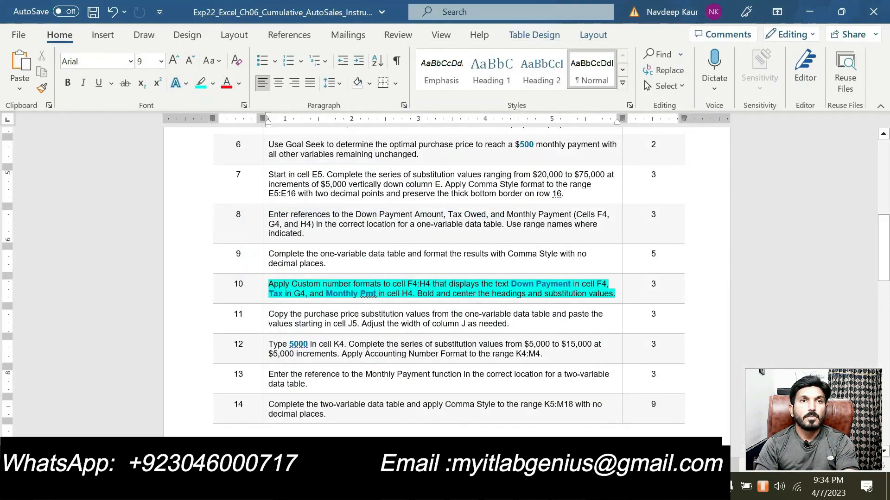
{"action": "key", "text": "alt+Tab"}
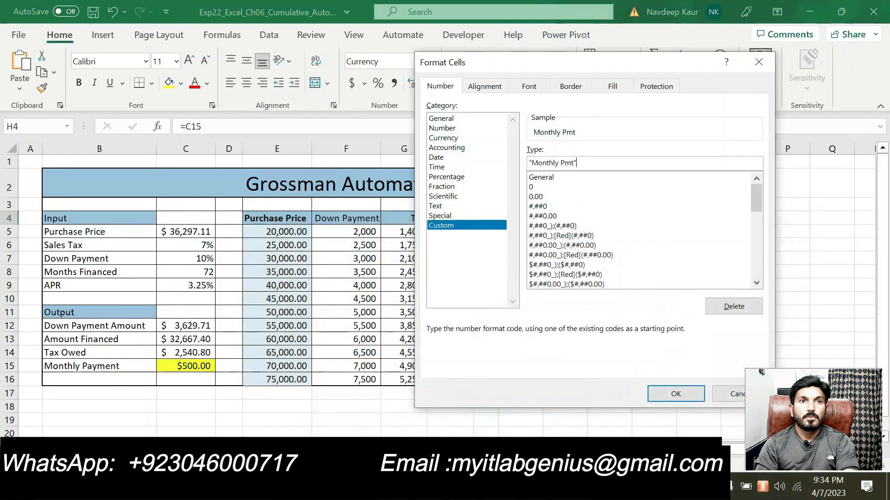
{"action": "left_click", "coordinate": [673, 394]}
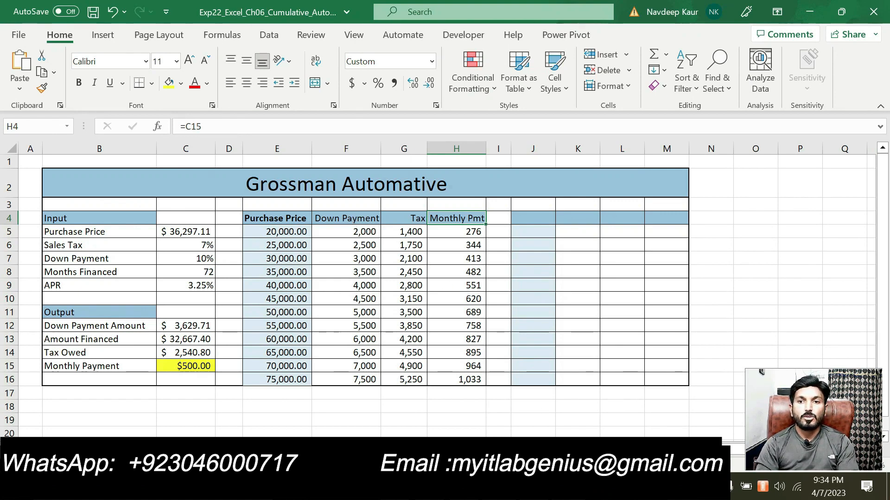
Bold and center the headings in E4:H4, and autofit column H to its contents
{"action": "key", "text": "alt+Tab"}
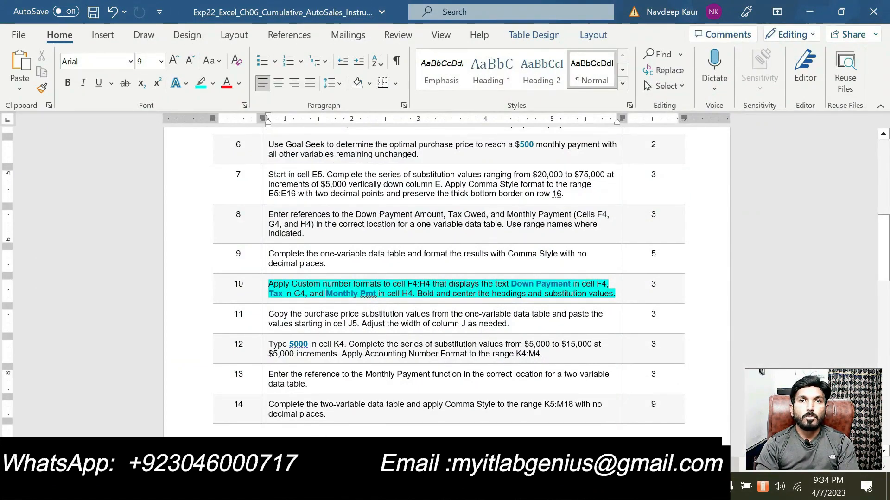
{"action": "key", "text": "alt+Tab"}
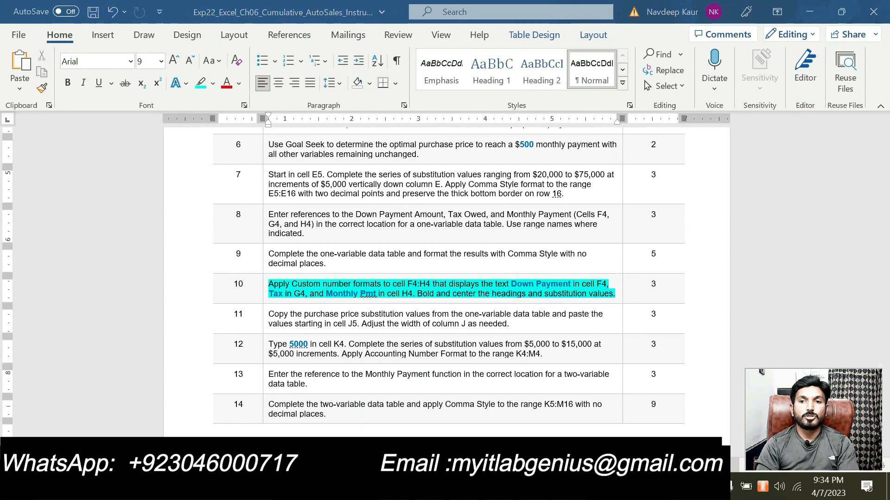
{"action": "left_click", "coordinate": [309, 218]}
{"action": "left_click_drag", "start_coordinate": [309, 218], "coordinate": [438, 218]}
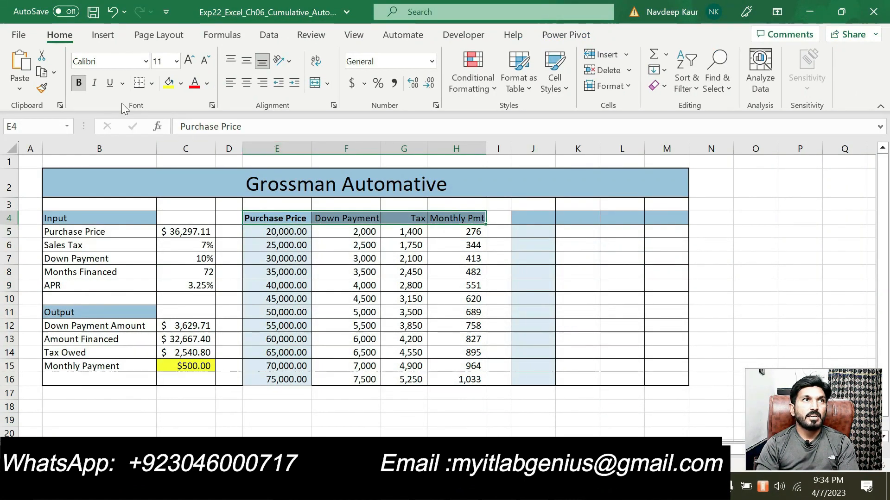
{"action": "left_click", "coordinate": [80, 84]}
{"action": "left_click", "coordinate": [80, 84]}
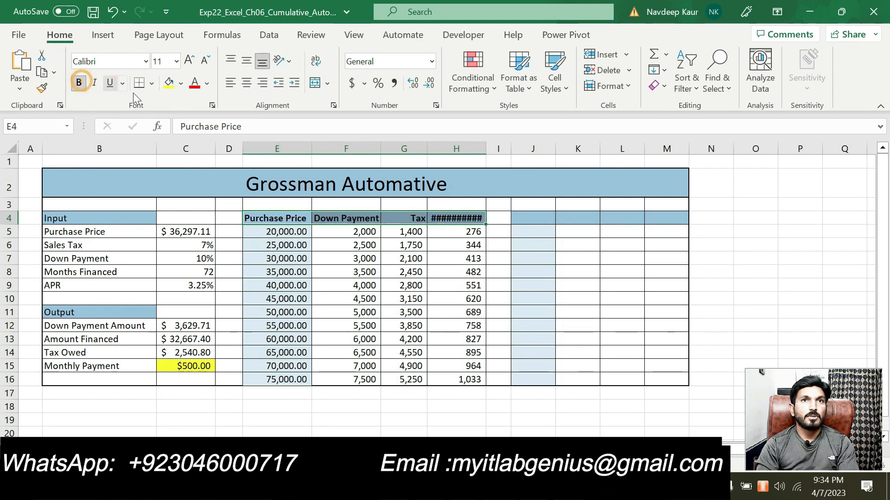
{"action": "left_click", "coordinate": [246, 85]}
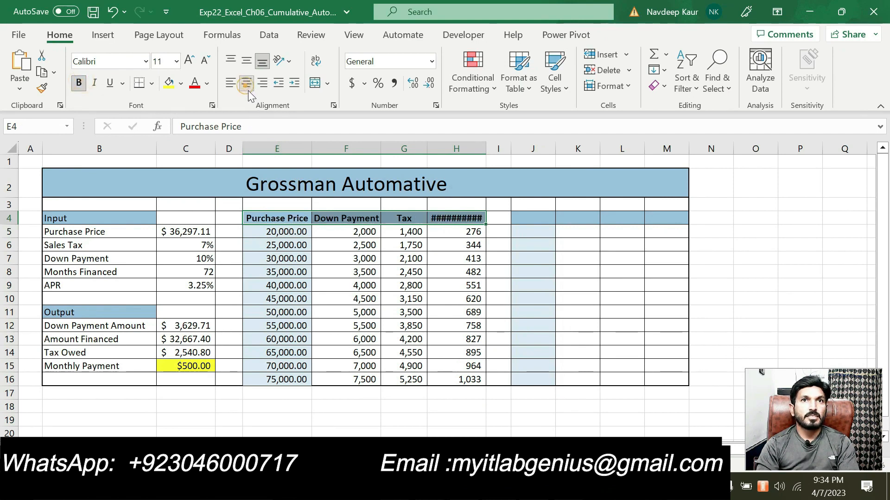
{"action": "double_click", "coordinate": [486, 147]}
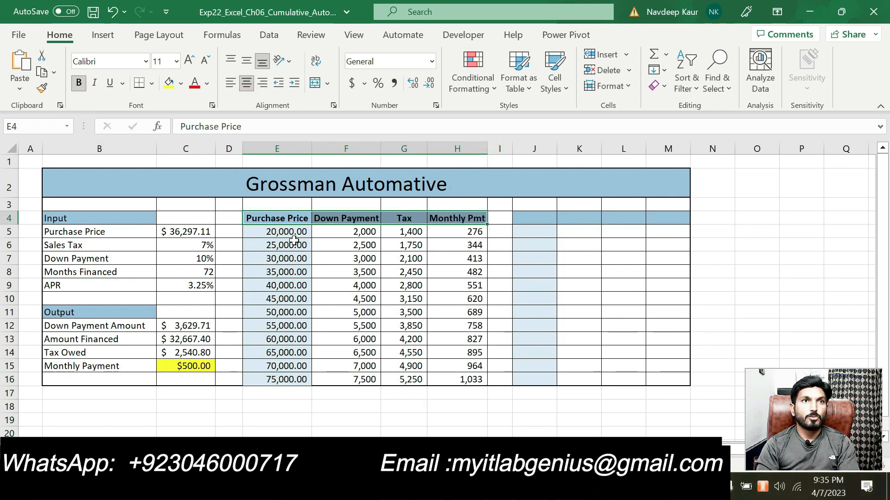
Bold and center the purchase price substitution values in E5:E16
{"action": "left_click_drag", "start_coordinate": [294, 230], "coordinate": [292, 377]}
{"action": "left_click", "coordinate": [82, 86]}
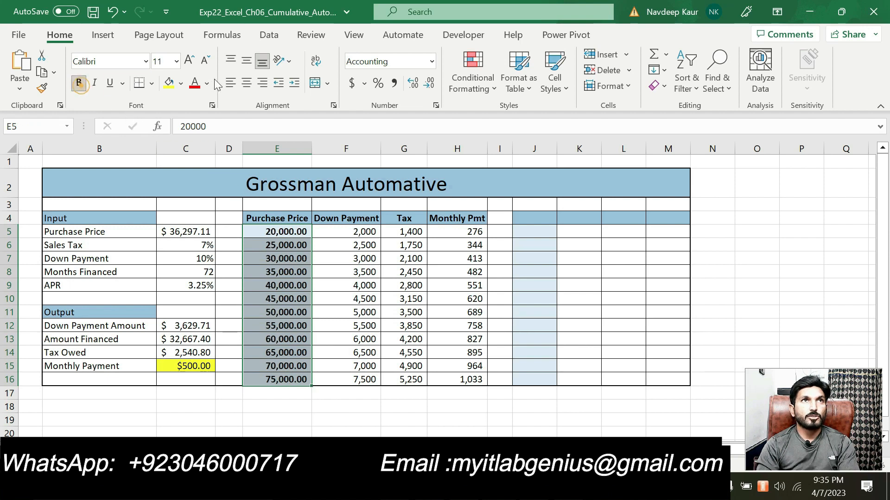
{"action": "left_click", "coordinate": [245, 84]}
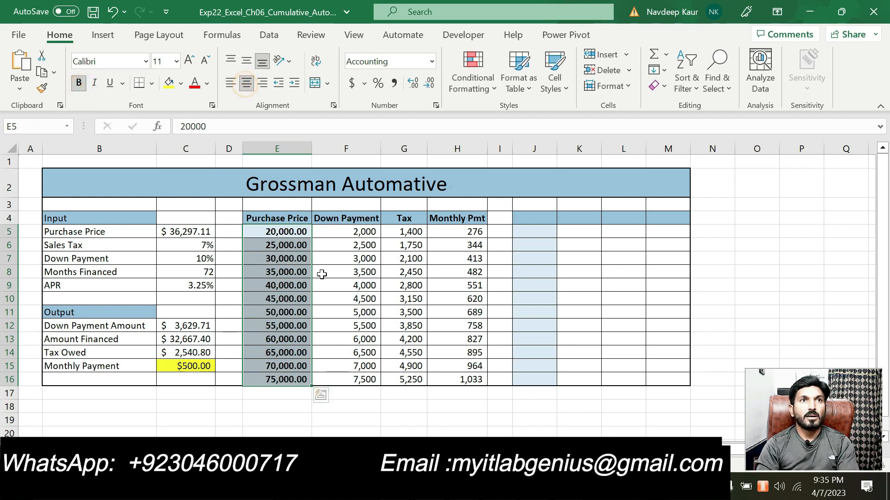
{"action": "left_click", "coordinate": [357, 416]}
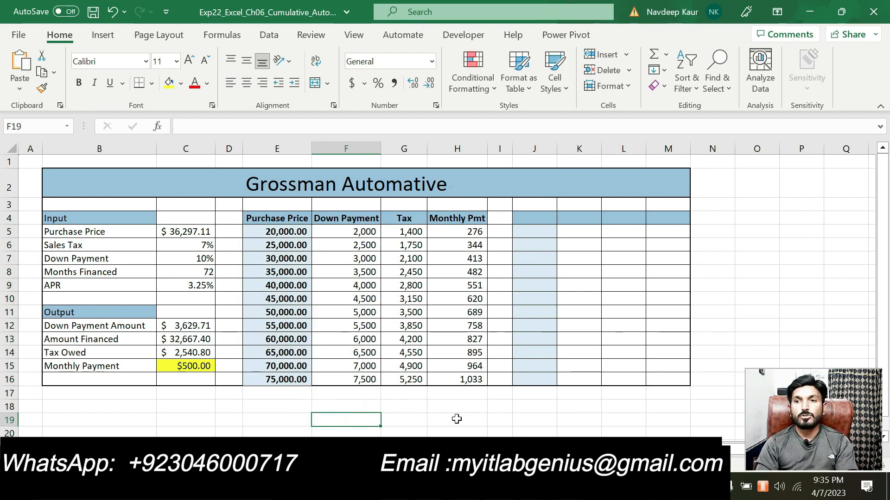
Switch to the Word instructions, remove the highlight from the step 10 instruction, and highlight the step 11 instruction in turquoise
{"action": "key", "text": "alt+Tab"}
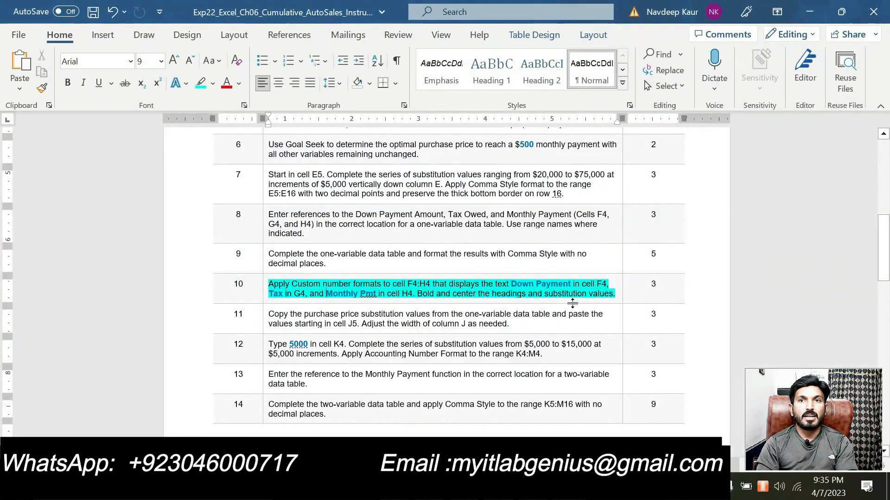
{"action": "mouse_move", "coordinate": [573, 303]}
{"action": "left_mouse_down"}
{"action": "mouse_move", "coordinate": [598, 307]}
{"action": "mouse_move", "coordinate": [619, 295]}
{"action": "left_mouse_up"}
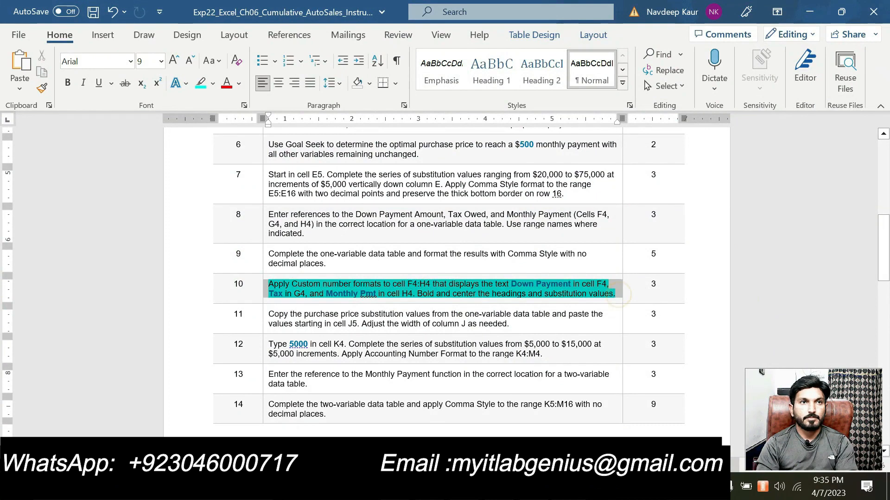
{"action": "left_click", "coordinate": [359, 265]}
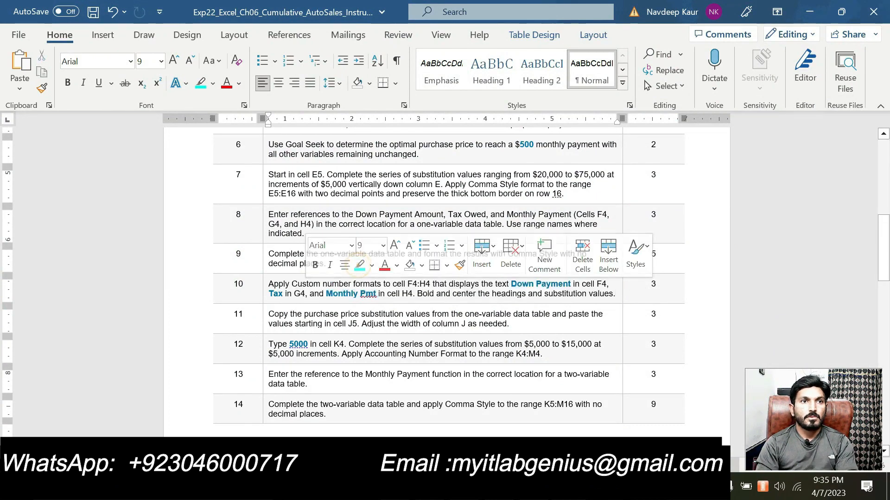
{"action": "left_click", "coordinate": [371, 314]}
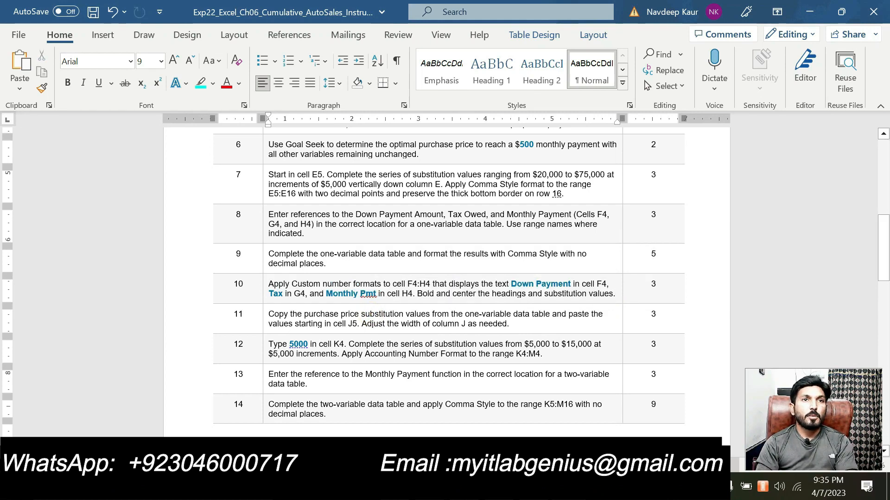
{"action": "left_click_drag", "start_coordinate": [528, 326], "coordinate": [268, 315]}
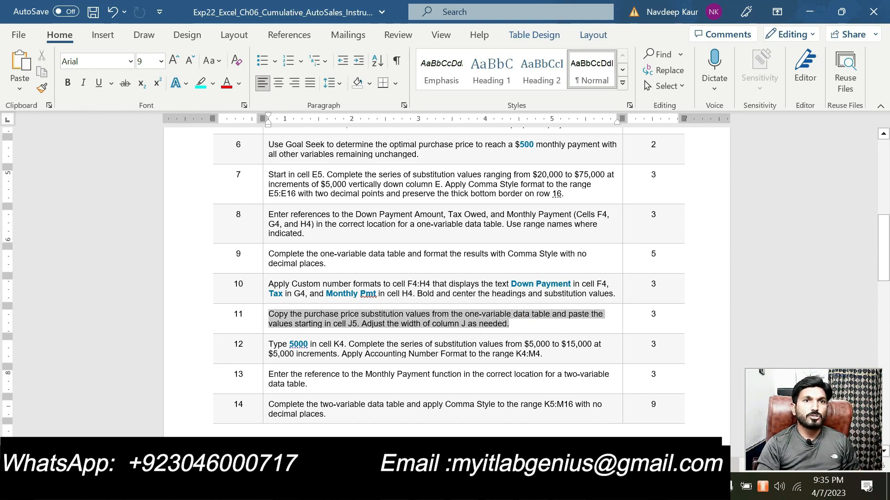
{"action": "left_click", "coordinate": [327, 287]}
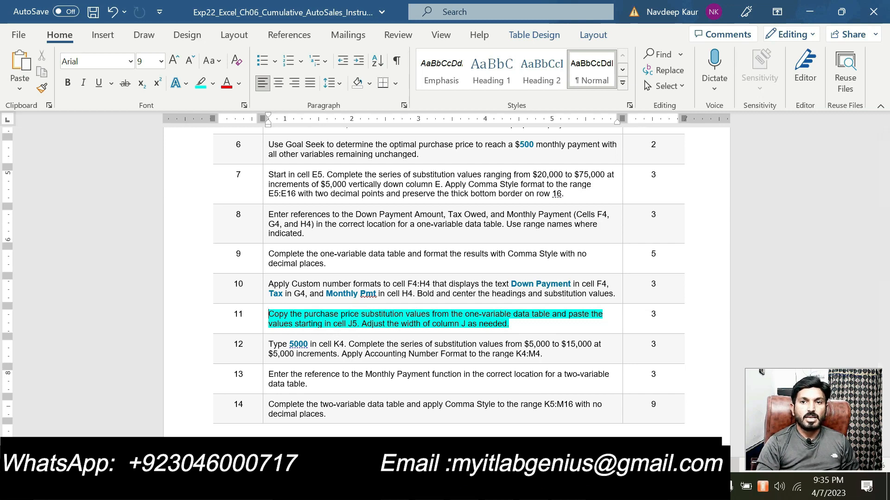
Switch to the Excel workbook, copy the substitution values in E5:E16 to the range starting at J5, and autofit column J
{"action": "key", "text": "alt+Tab"}
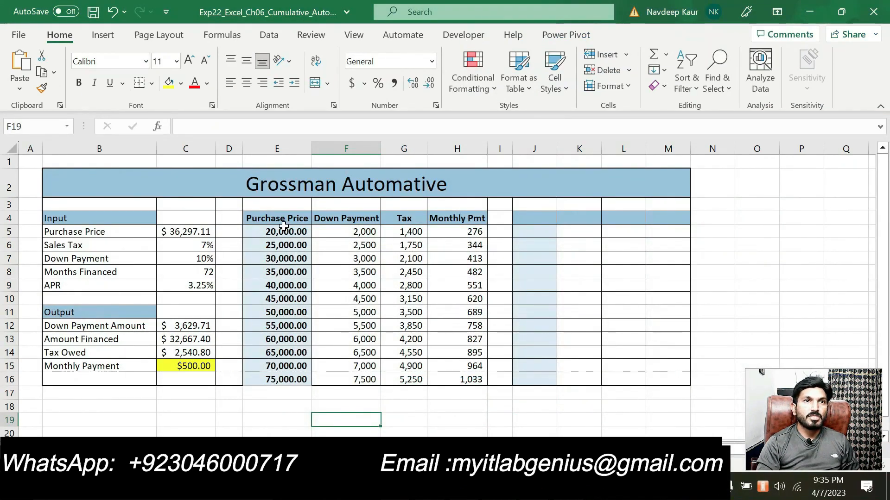
{"action": "left_click_drag", "start_coordinate": [283, 229], "coordinate": [295, 381]}
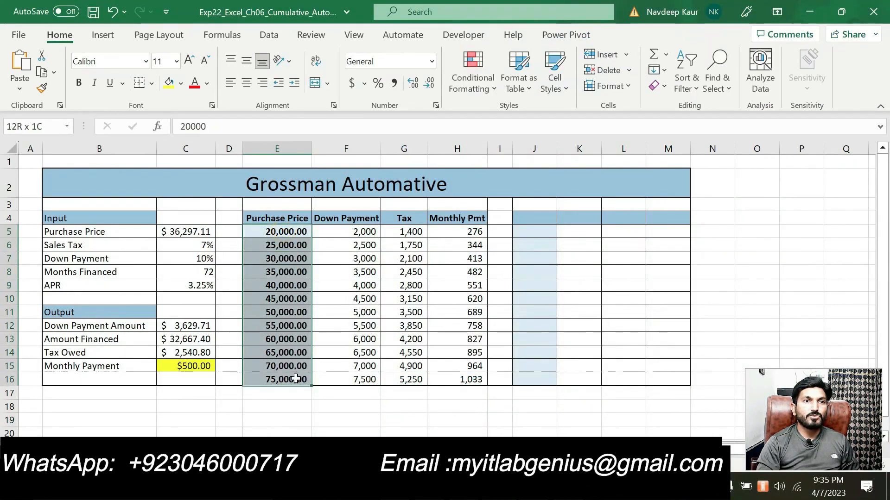
{"action": "left_click", "coordinate": [41, 72]}
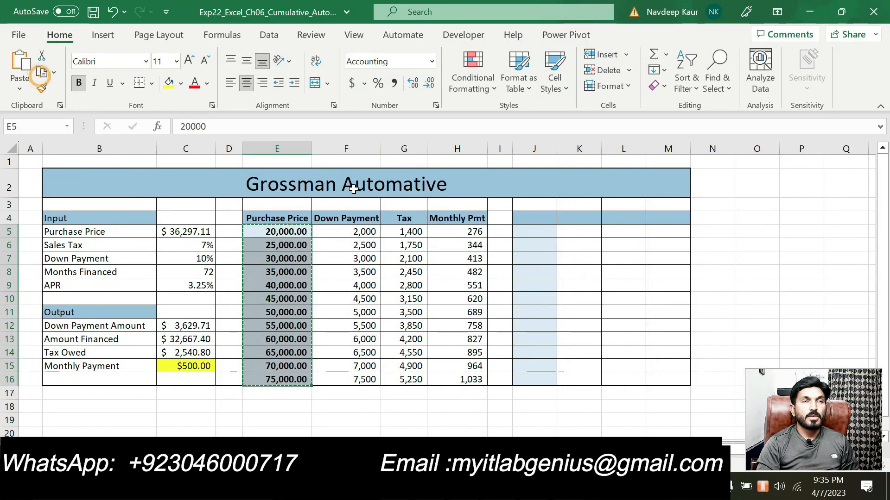
{"action": "left_click", "coordinate": [523, 231]}
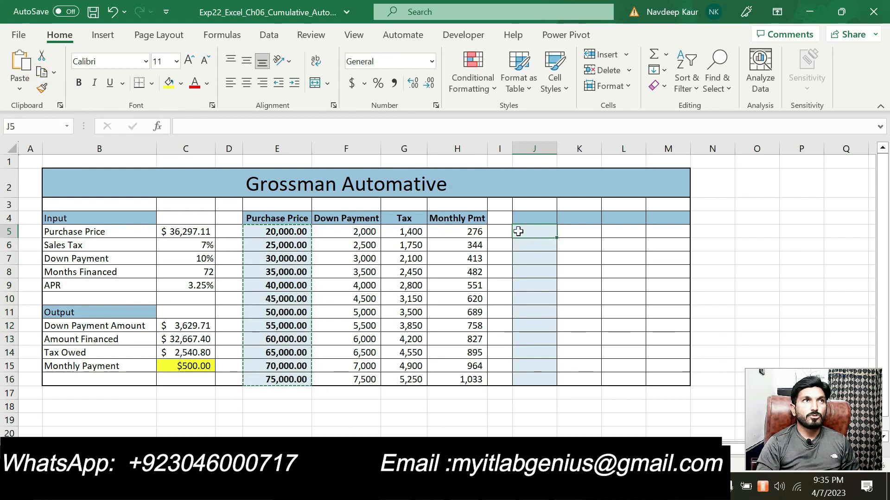
{"action": "left_click", "coordinate": [18, 65]}
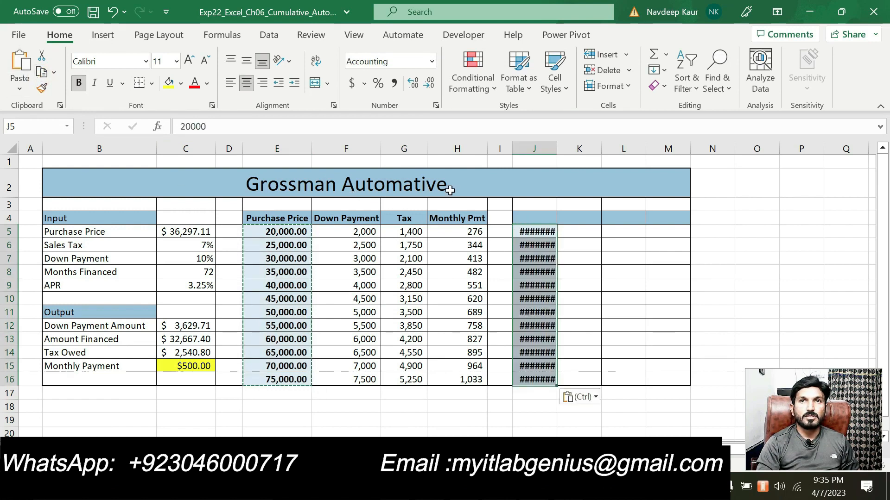
{"action": "double_click", "coordinate": [557, 147]}
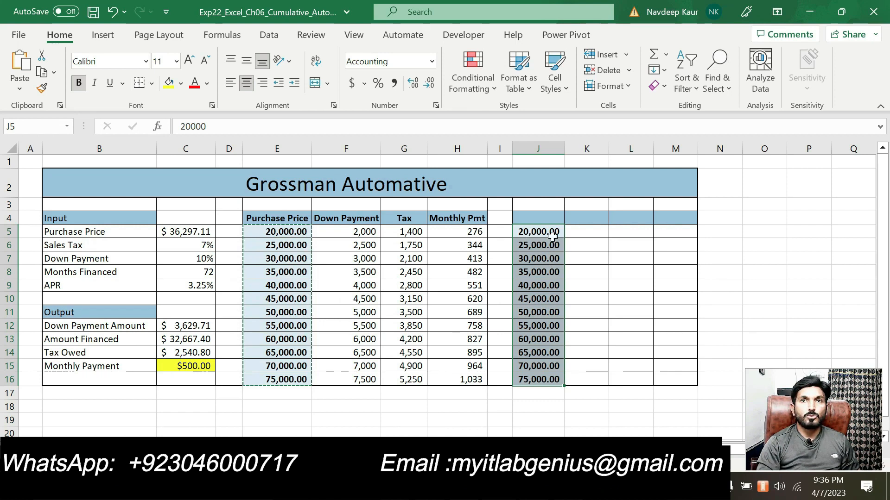
{"action": "key", "text": "Escape"}
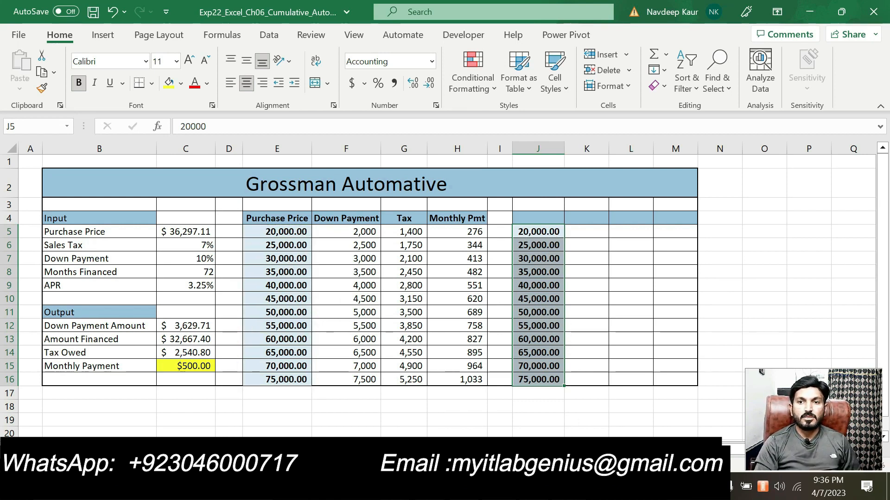
Switch to the Word instructions, remove the highlight from the step 11 instruction, and highlight the step 12 instruction in turquoise
{"action": "key", "text": "alt+Tab"}
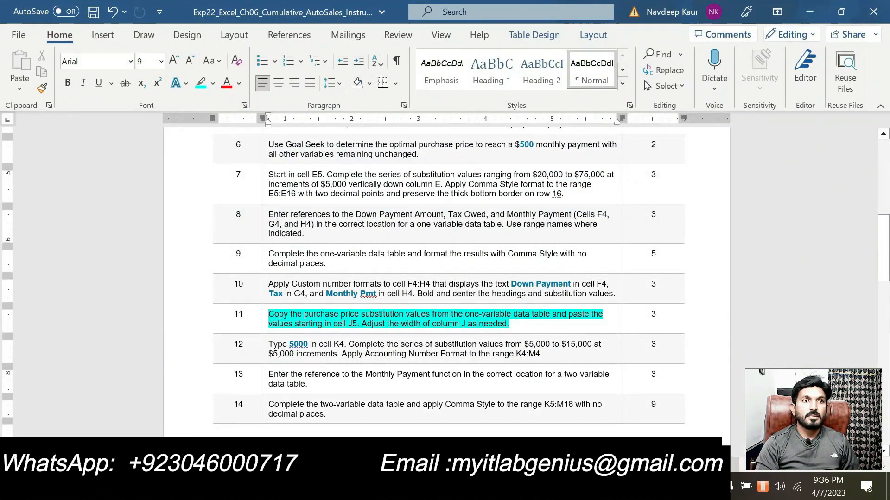
{"action": "scroll", "coordinate": [446, 278], "scroll_direction": "down", "scroll_amount": 3}
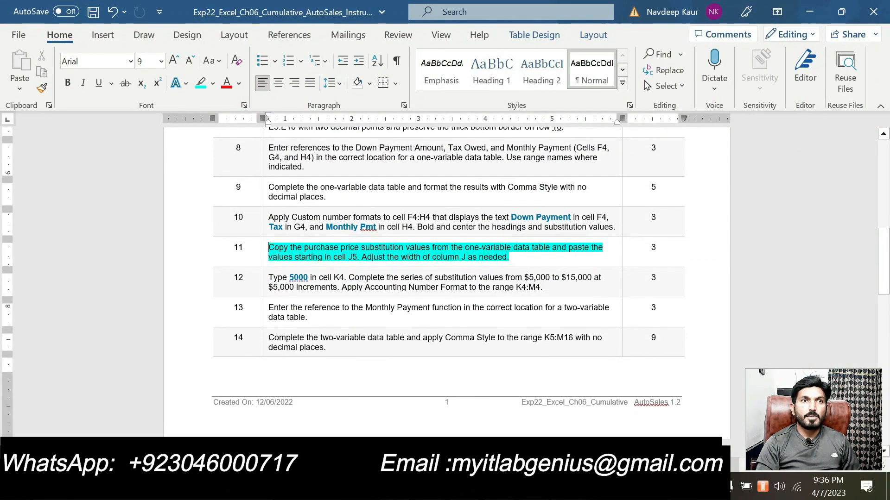
{"action": "scroll", "coordinate": [446, 278], "scroll_direction": "up", "scroll_amount": 2}
{"action": "left_click_drag", "start_coordinate": [268, 281], "coordinate": [510, 293]}
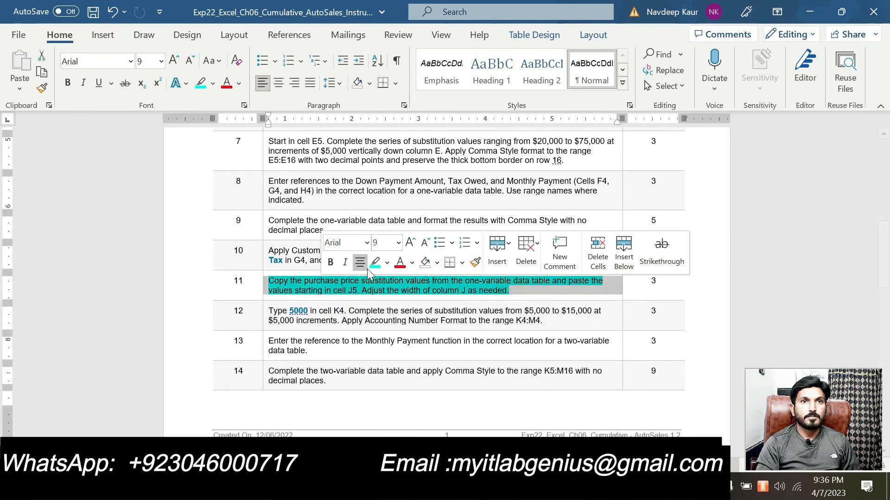
{"action": "left_click", "coordinate": [374, 263]}
{"action": "left_click", "coordinate": [389, 289]}
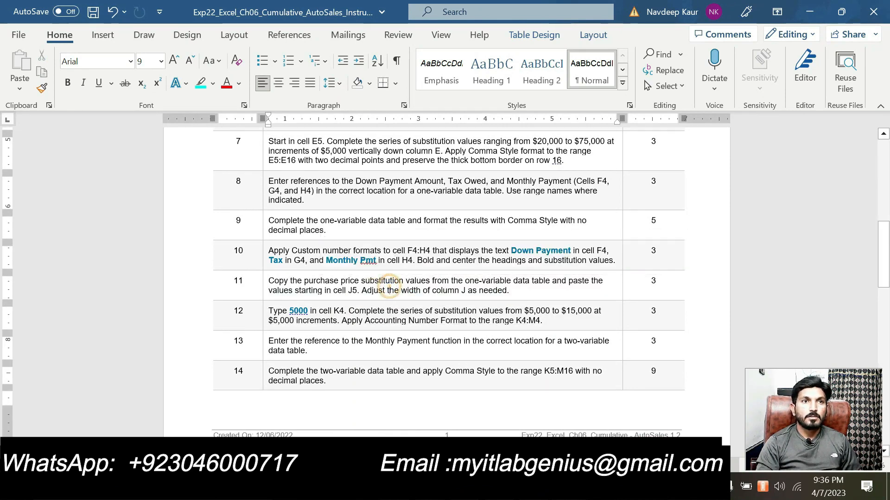
{"action": "left_click_drag", "start_coordinate": [542, 320], "coordinate": [269, 311]}
{"action": "left_click", "coordinate": [331, 288]}
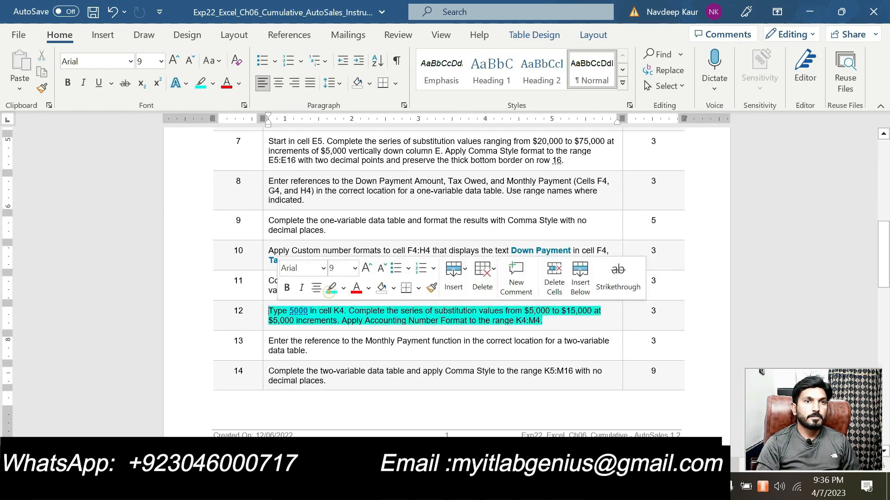
{"action": "left_click", "coordinate": [343, 315]}
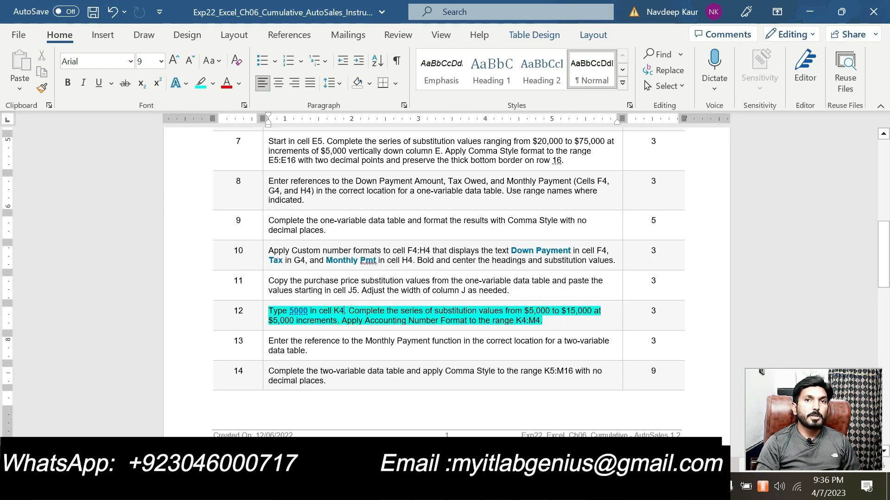
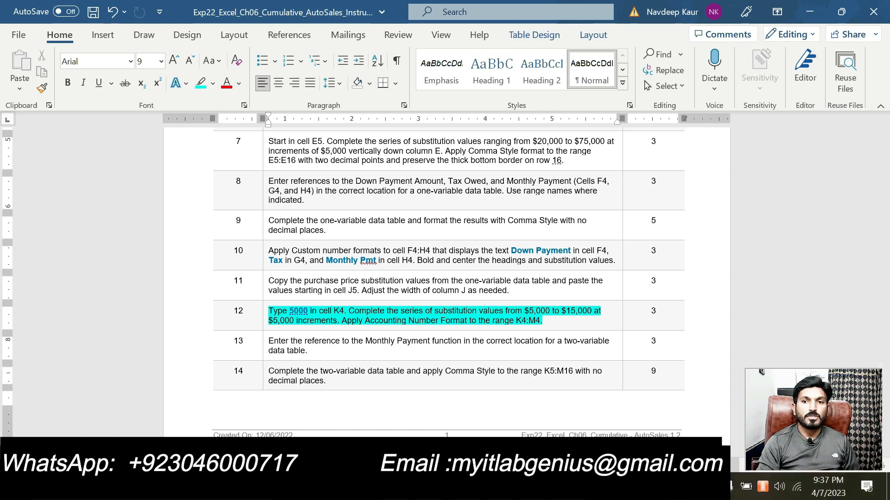
Switch to the Excel workbook and enter 5000 in cell K4
{"action": "mouse_move", "coordinate": [500, 486]}
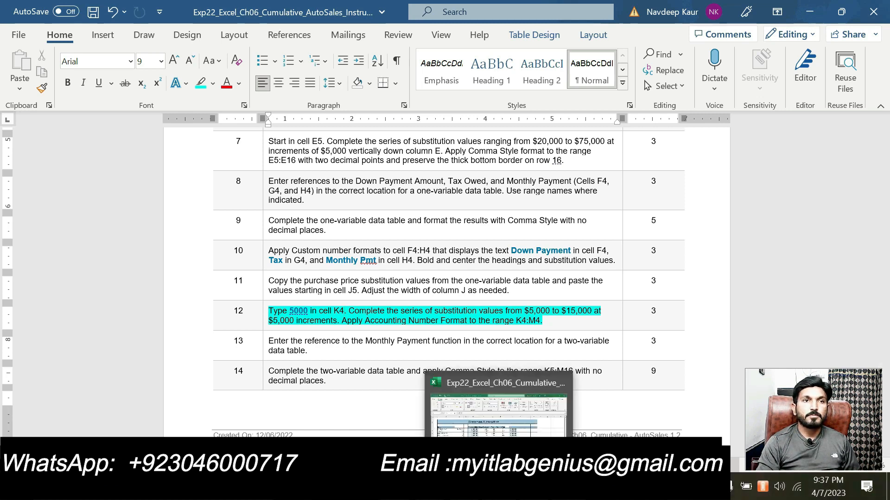
{"action": "left_click", "coordinate": [496, 431]}
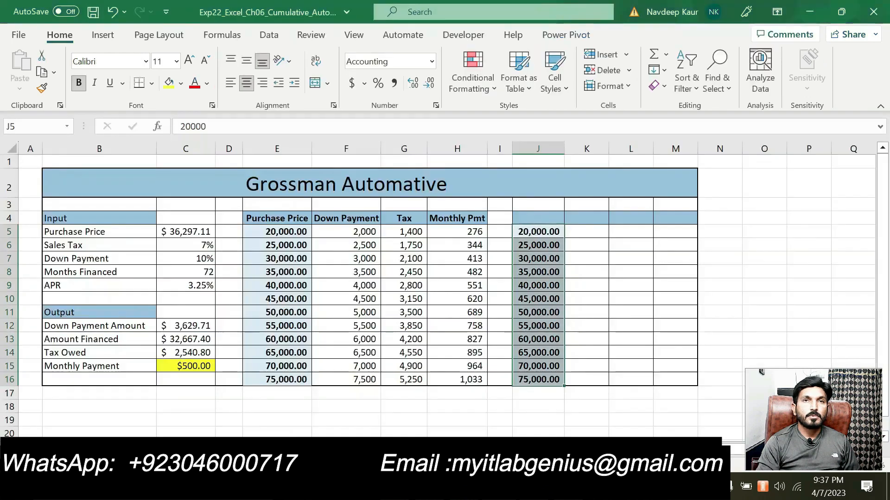
{"action": "left_click", "coordinate": [581, 218]}
{"action": "type", "text": "5000"}
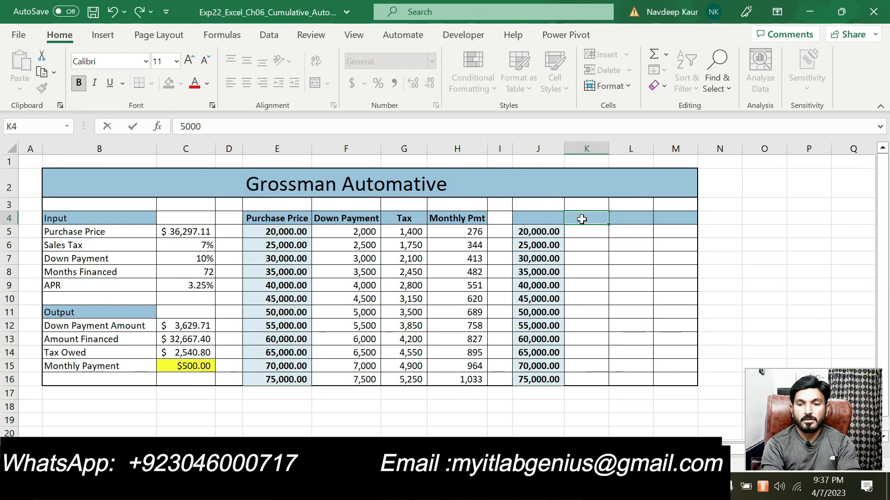
{"action": "key", "text": "ctrl+Return"}
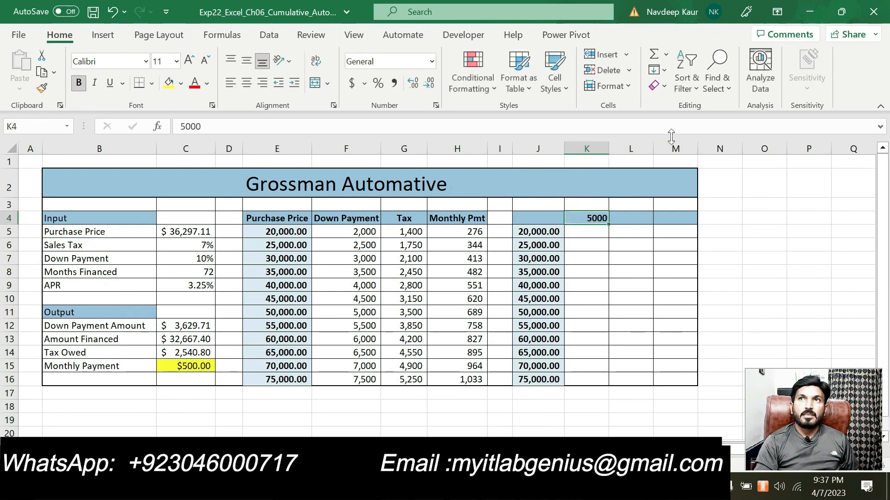
Fill a linear series along row 4 from K4 with a step value of 5000 and a stop value of 15000
{"action": "left_click", "coordinate": [664, 71]}
{"action": "left_click", "coordinate": [683, 191]}
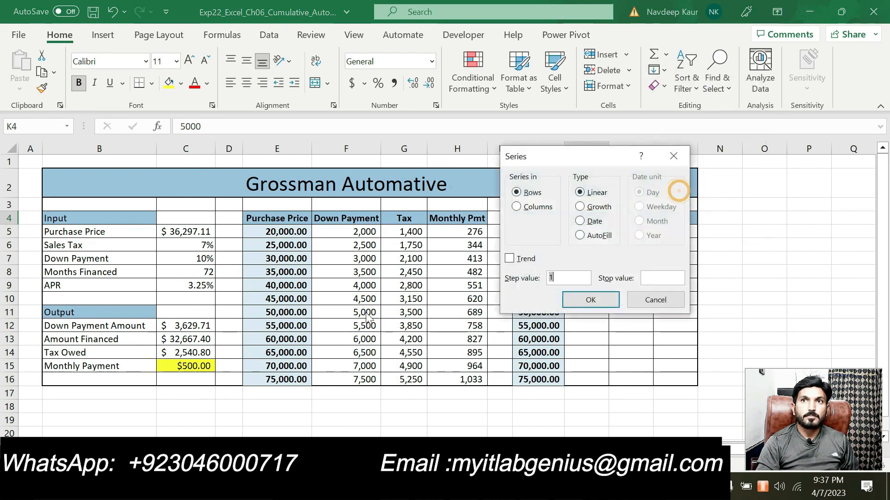
{"action": "left_click_drag", "start_coordinate": [531, 156], "coordinate": [339, 166]}
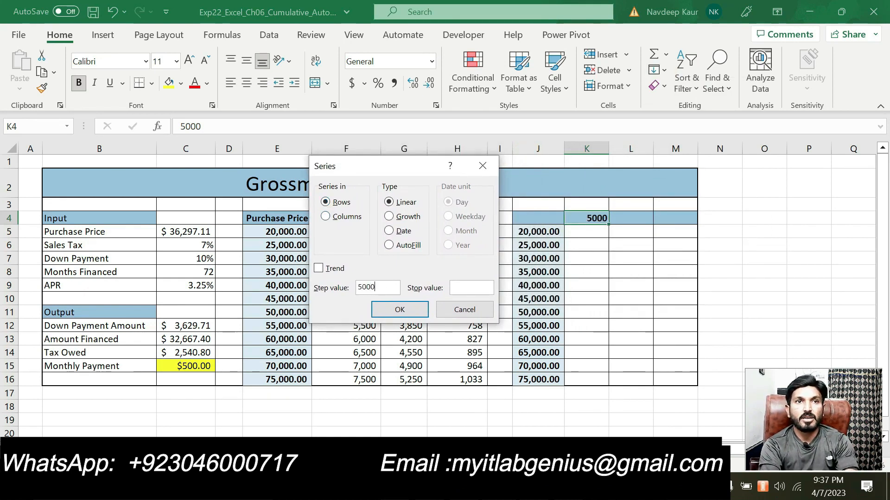
{"action": "left_click", "coordinate": [471, 288]}
{"action": "type", "text": "15000"}
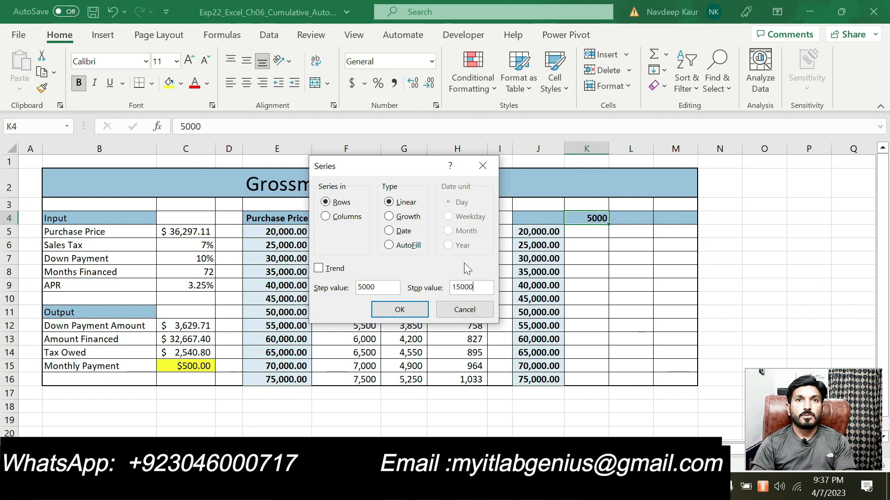
{"action": "left_click", "coordinate": [406, 306]}
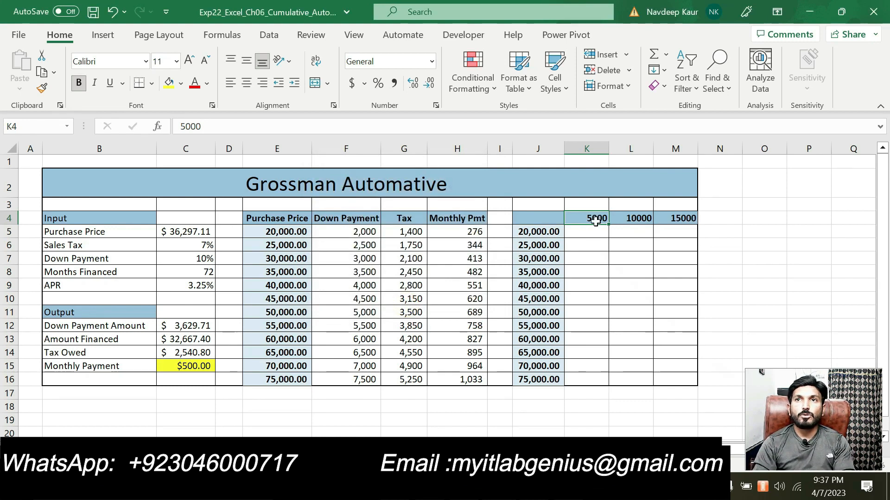
Apply the Accounting number format to the substitution values in K4:M4
{"action": "left_click_drag", "start_coordinate": [596, 218], "coordinate": [674, 213]}
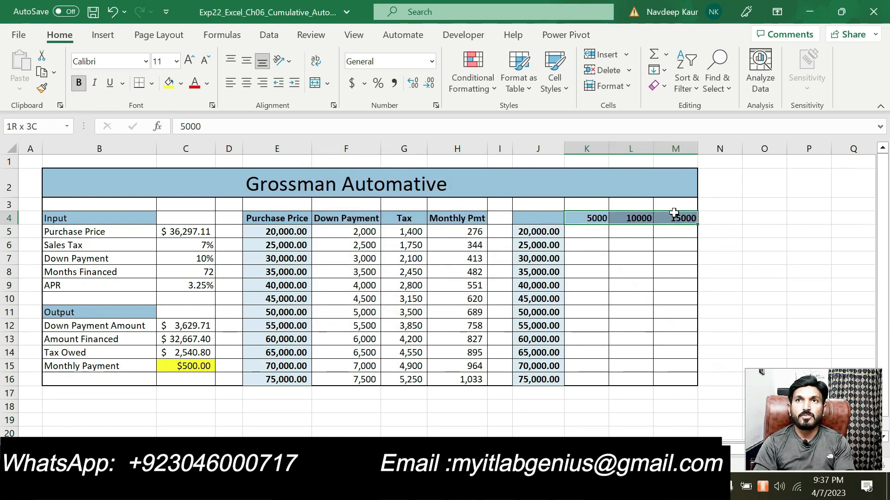
{"action": "left_click", "coordinate": [431, 62]}
{"action": "left_click", "coordinate": [427, 187]}
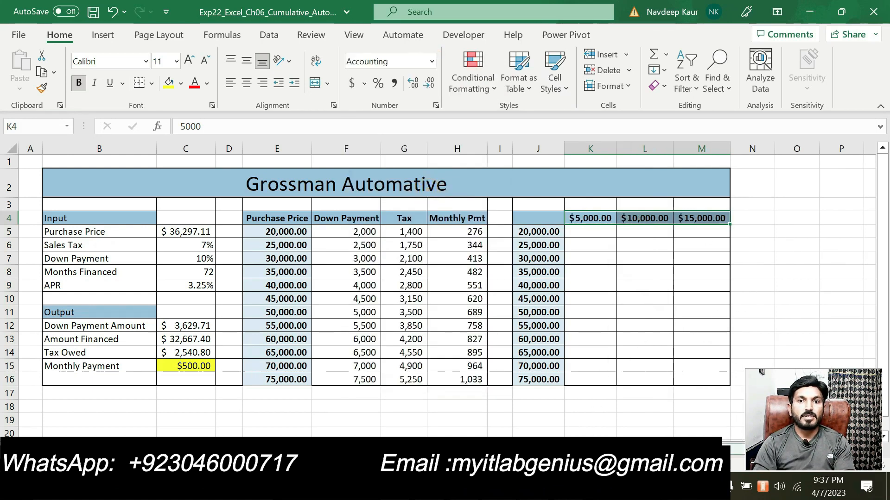
Switch to the Word instructions and remove the highlight from the step 12 instruction
{"action": "key", "text": "alt+Tab"}
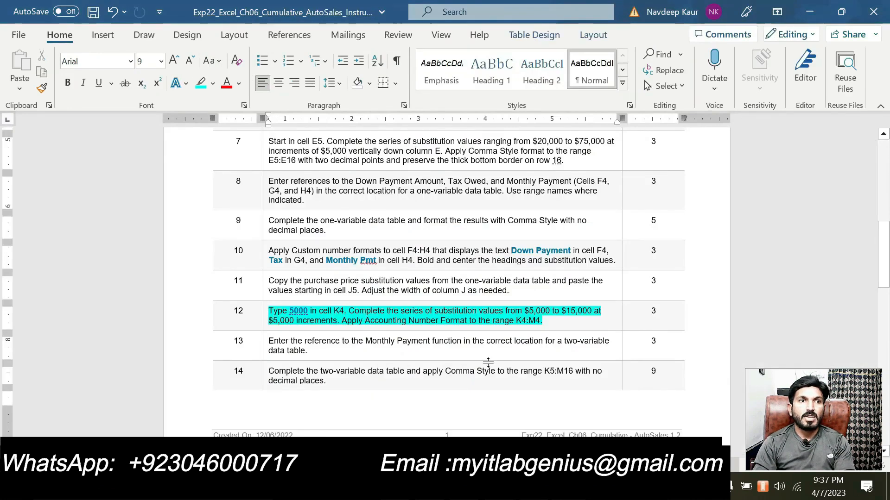
{"action": "left_click_drag", "start_coordinate": [550, 320], "coordinate": [270, 311]}
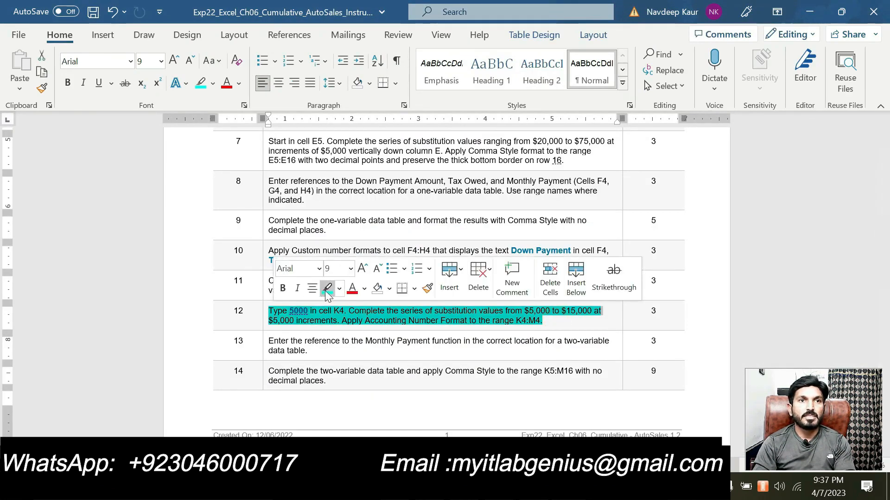
{"action": "left_click", "coordinate": [326, 289]}
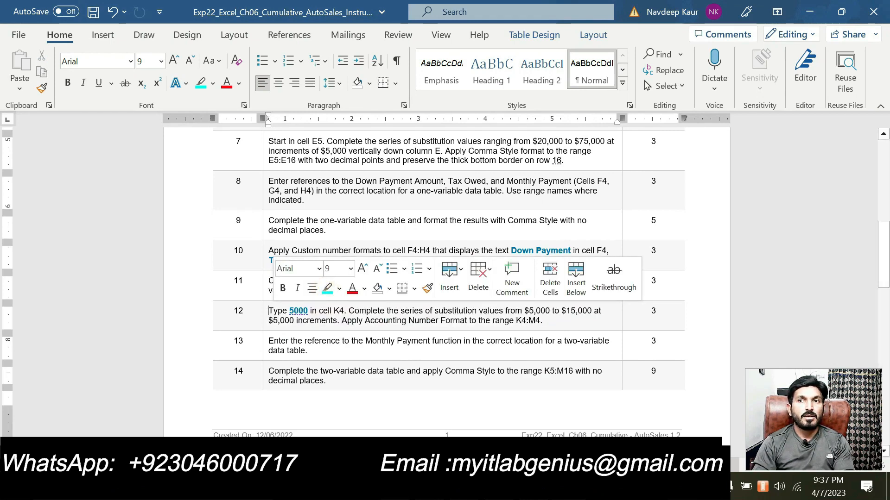
Review the instruction steps across the document together with the points possible for each step
{"action": "scroll", "coordinate": [474, 327], "scroll_direction": "down", "scroll_amount": 15}
{"action": "scroll", "coordinate": [474, 327], "scroll_direction": "up", "scroll_amount": 8}
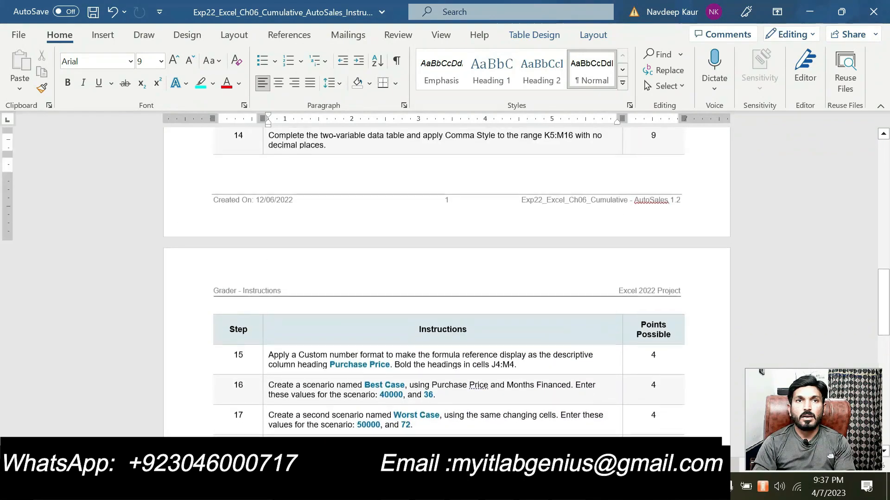
{"action": "scroll", "coordinate": [474, 327], "scroll_direction": "up", "scroll_amount": 6}
{"action": "scroll", "coordinate": [204, 155], "scroll_direction": "up", "scroll_amount": 5}
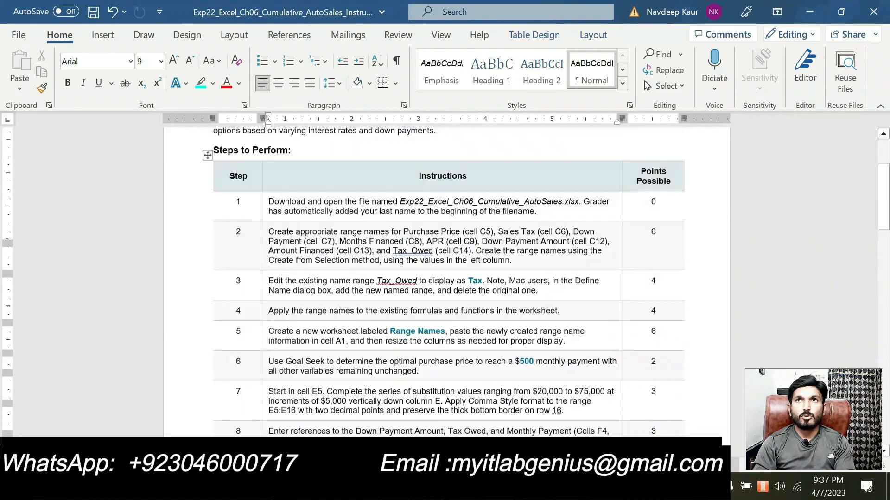
{"action": "scroll", "coordinate": [205, 155], "scroll_direction": "down", "scroll_amount": 5}
{"action": "scroll", "coordinate": [424, 278], "scroll_direction": "up", "scroll_amount": 3}
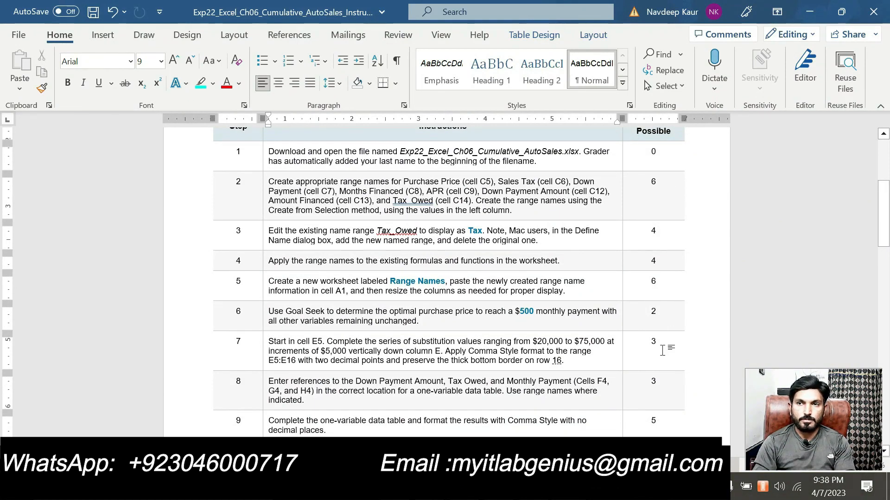
{"action": "scroll", "coordinate": [659, 346], "scroll_direction": "down", "scroll_amount": 3}
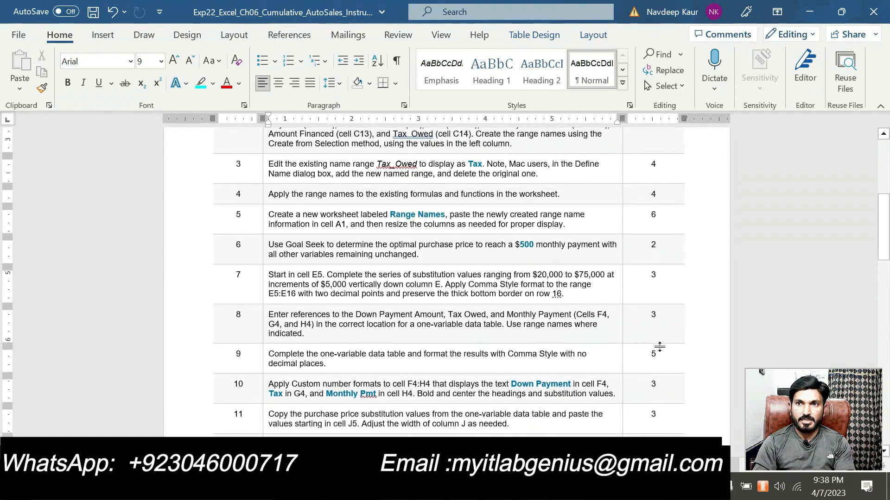
{"action": "scroll", "coordinate": [658, 346], "scroll_direction": "down", "scroll_amount": 3}
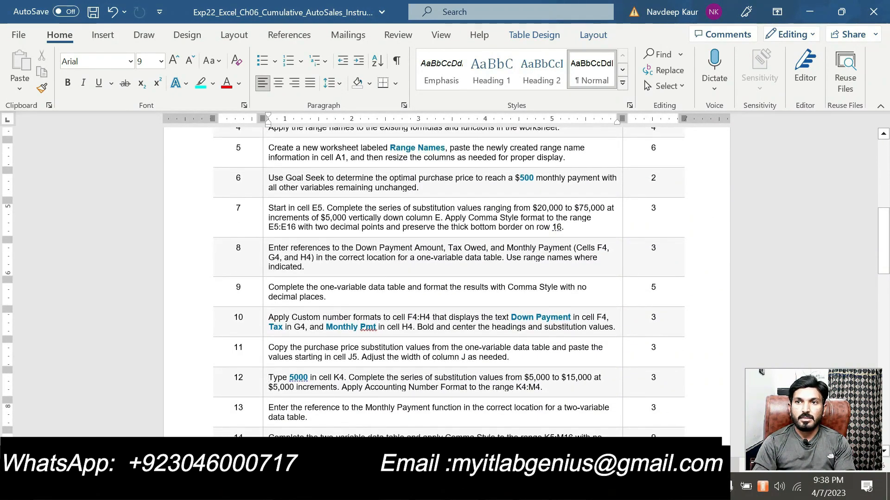
{"action": "scroll", "coordinate": [659, 346], "scroll_direction": "down", "scroll_amount": 2}
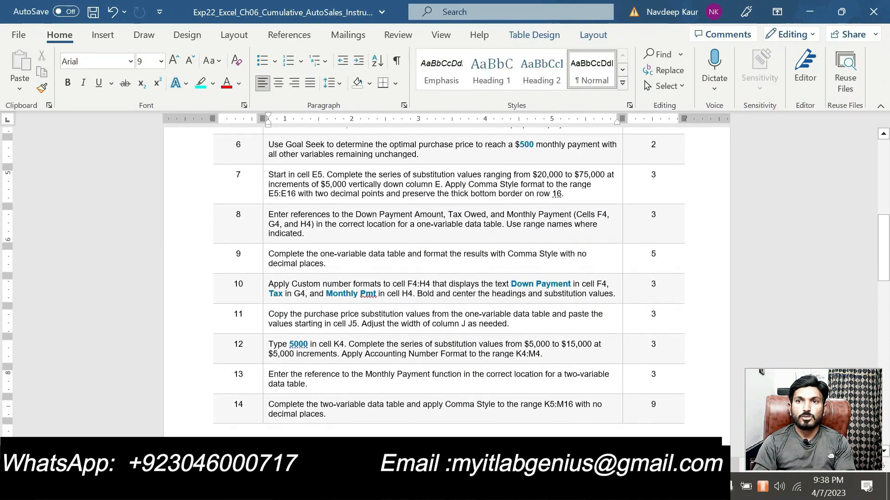
{"action": "double_click", "coordinate": [653, 344]}
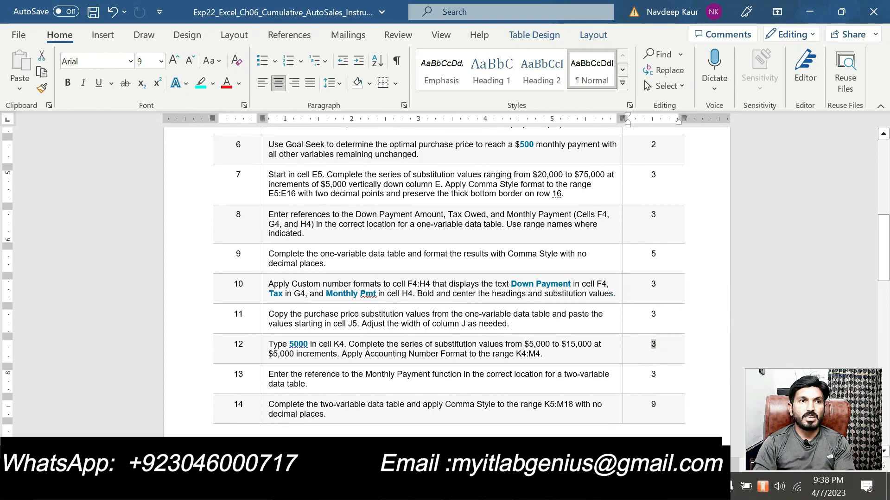
Highlight the step 13 instruction about the Monthly Payment reference in turquoise
{"action": "scroll", "coordinate": [653, 343], "scroll_direction": "down", "scroll_amount": 2}
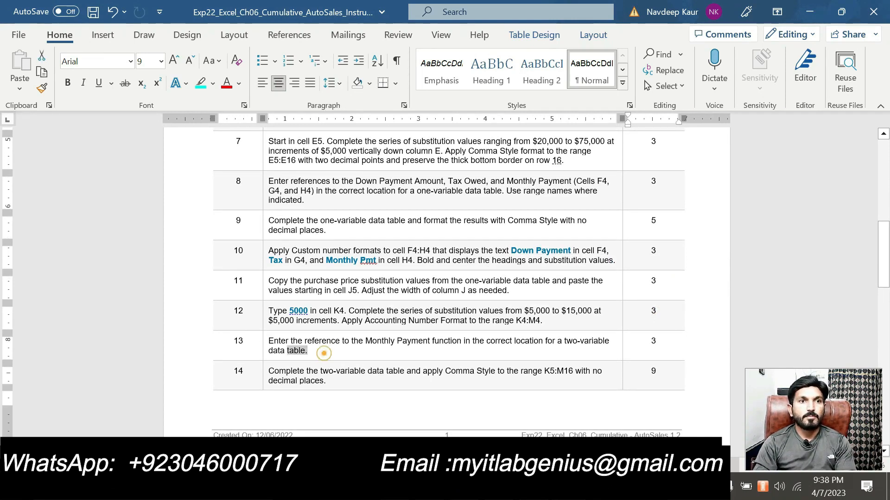
{"action": "triple_click", "coordinate": [322, 351]}
{"action": "left_click", "coordinate": [329, 320]}
{"action": "left_click", "coordinate": [321, 351]}
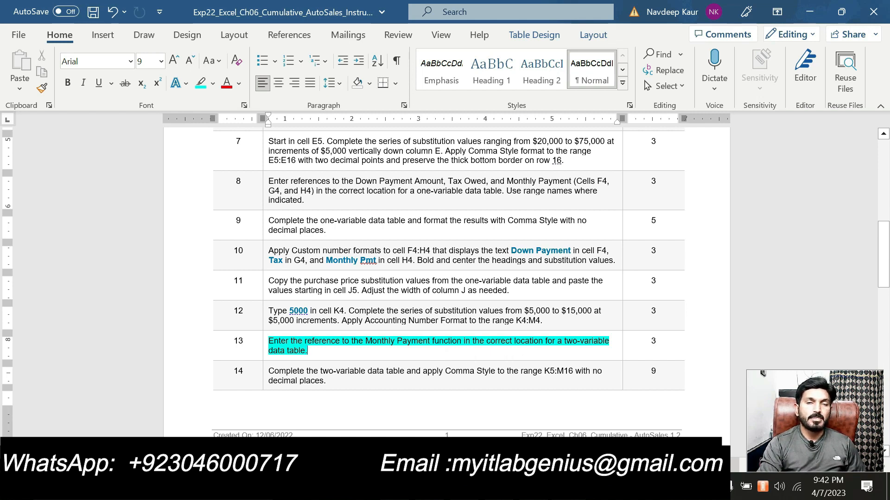
{"action": "scroll", "coordinate": [448, 278], "scroll_direction": "down", "scroll_amount": 1}
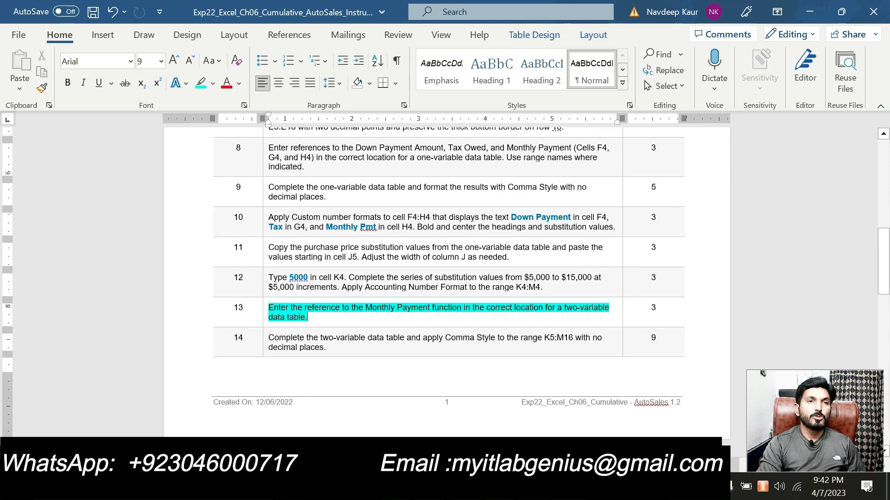
{"action": "triple_click", "coordinate": [328, 347]}
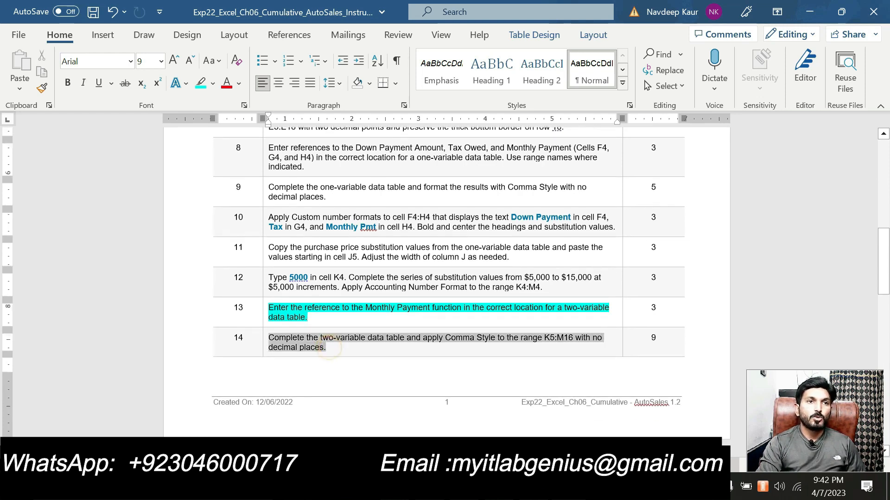
{"action": "right_click", "coordinate": [284, 345]}
{"action": "left_click", "coordinate": [419, 347]}
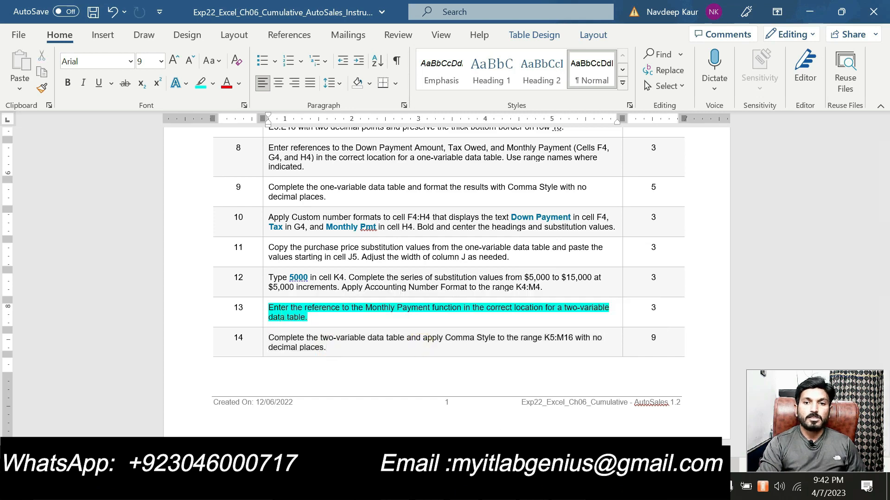
Switch to the Excel workbook and enter the Monthly Payment reference =C15 in cell J4 for the two-variable data table
{"action": "key", "text": "alt+Tab"}
{"action": "left_click", "coordinate": [530, 221]}
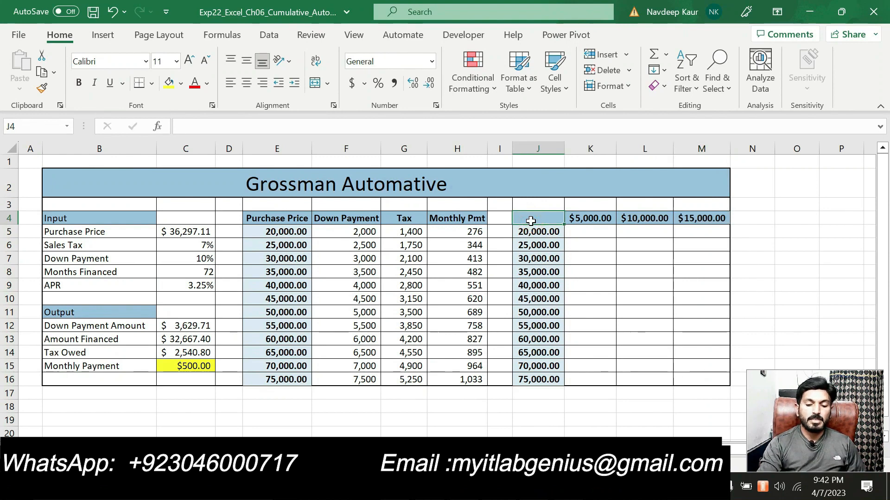
{"action": "type", "text": "="}
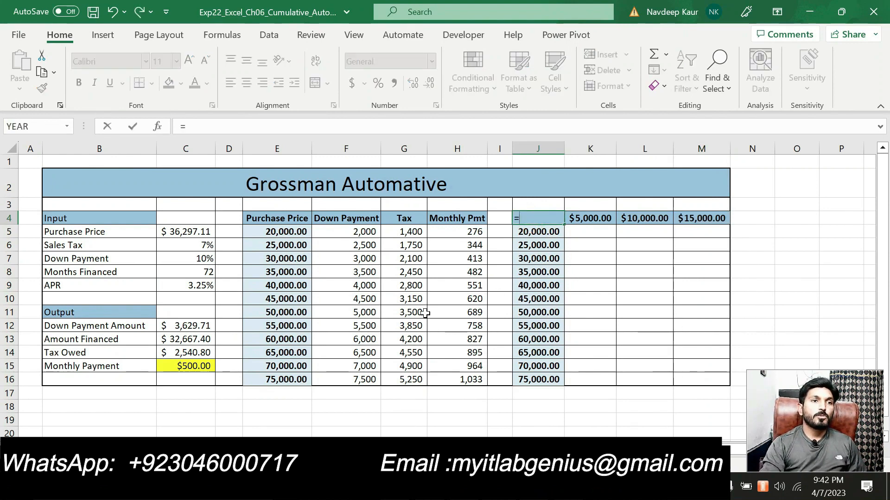
{"action": "left_click", "coordinate": [192, 367]}
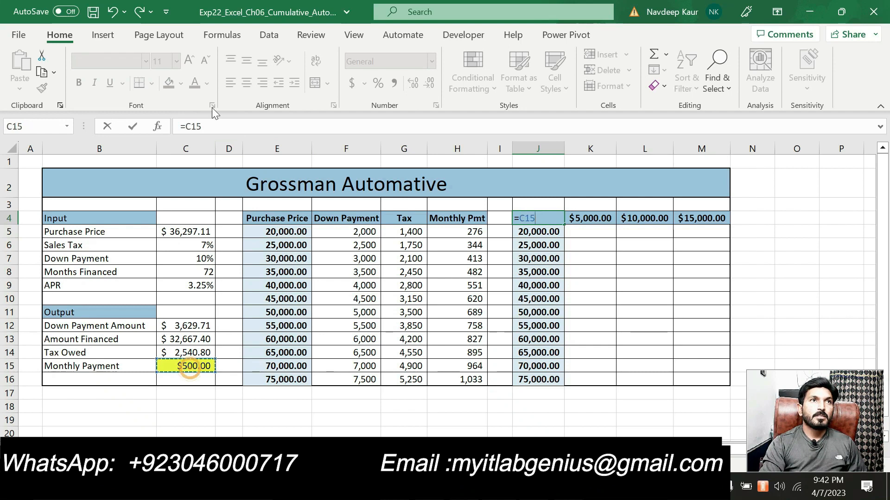
{"action": "key", "text": "Return"}
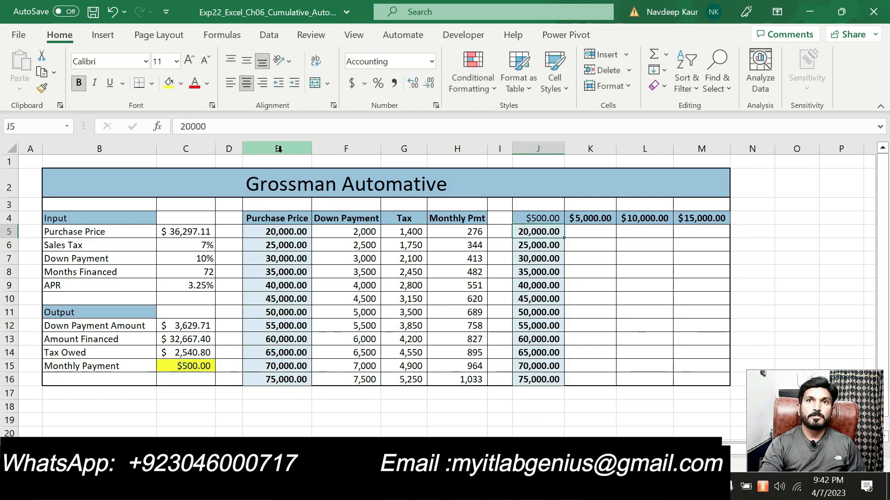
{"action": "left_click", "coordinate": [524, 218]}
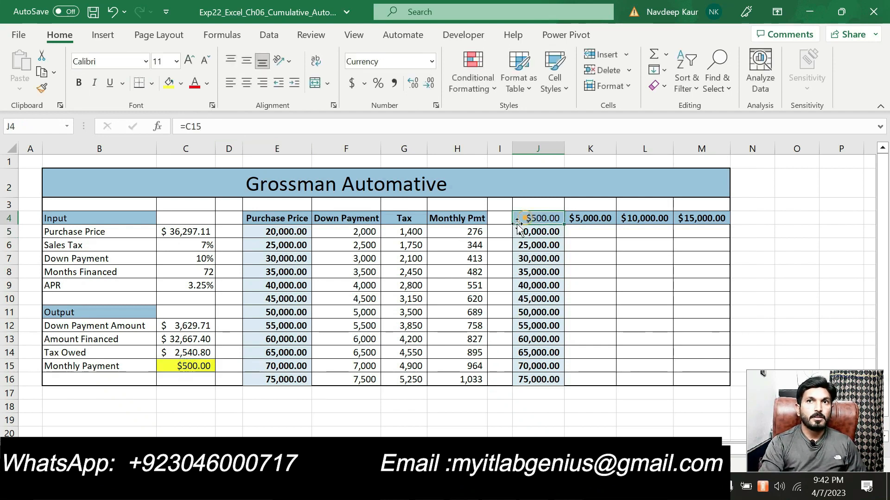
Switch to the Word instructions and review the project steps across the pages, comparing step 13 with the workbook
{"action": "key", "text": "alt+Tab"}
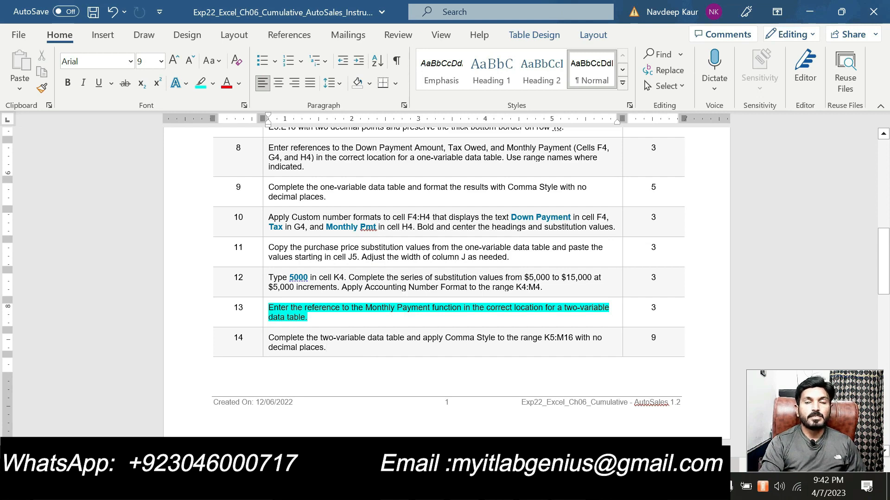
{"action": "key", "text": "alt+Tab"}
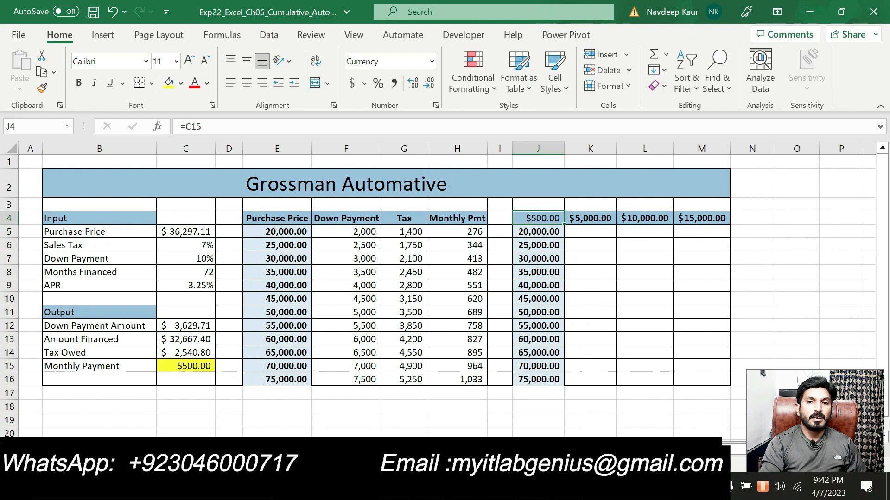
{"action": "key", "text": "alt+Tab"}
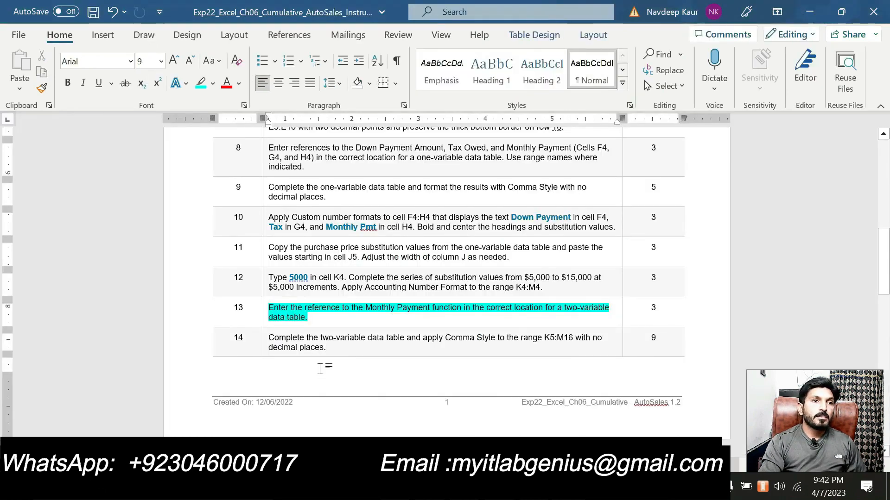
{"action": "scroll", "coordinate": [320, 368], "scroll_direction": "down", "scroll_amount": 2}
{"action": "scroll", "coordinate": [320, 369], "scroll_direction": "down", "scroll_amount": 5}
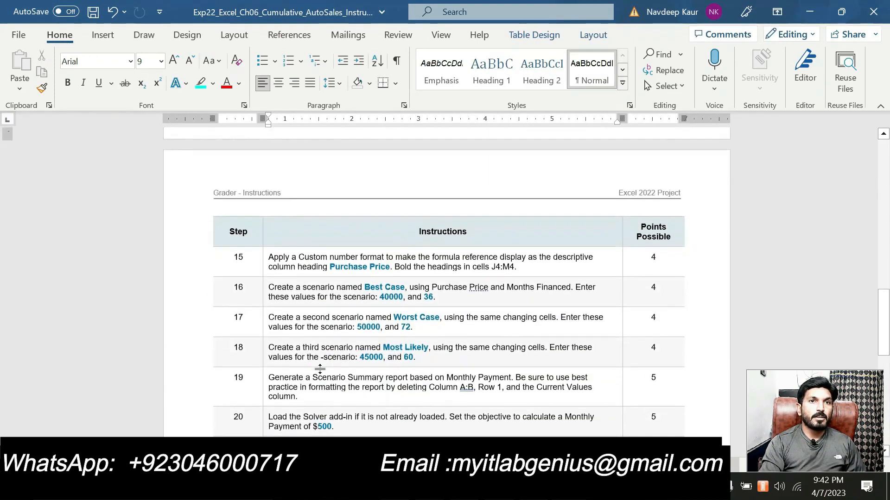
{"action": "scroll", "coordinate": [320, 369], "scroll_direction": "down", "scroll_amount": 6}
{"action": "scroll", "coordinate": [320, 369], "scroll_direction": "up", "scroll_amount": 3}
{"action": "scroll", "coordinate": [320, 368], "scroll_direction": "up", "scroll_amount": 8}
{"action": "scroll", "coordinate": [320, 369], "scroll_direction": "up", "scroll_amount": 7}
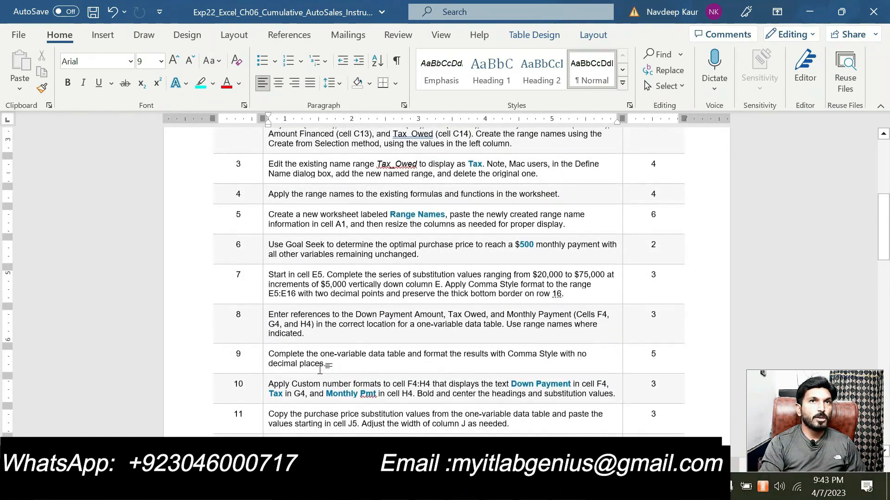
{"action": "scroll", "coordinate": [319, 369], "scroll_direction": "up", "scroll_amount": 4}
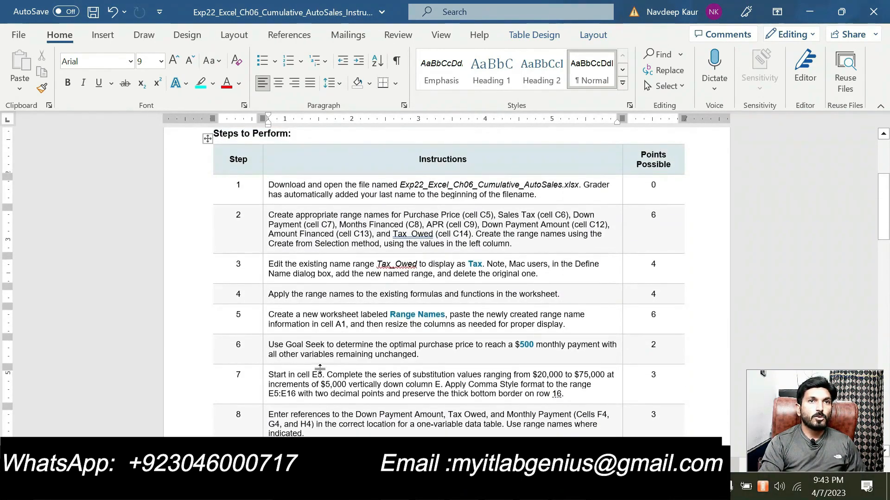
{"action": "scroll", "coordinate": [320, 369], "scroll_direction": "down", "scroll_amount": 3}
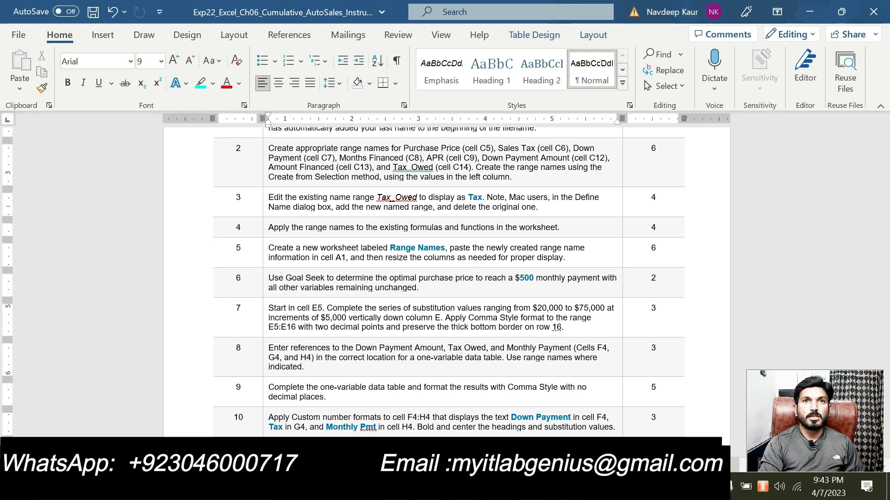
{"action": "scroll", "coordinate": [319, 369], "scroll_direction": "up", "scroll_amount": 5}
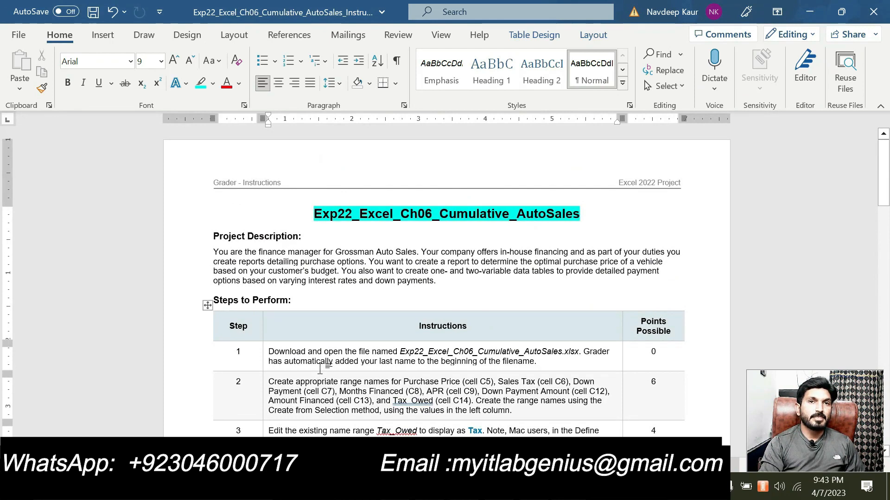
{"action": "scroll", "coordinate": [320, 369], "scroll_direction": "down", "scroll_amount": 15}
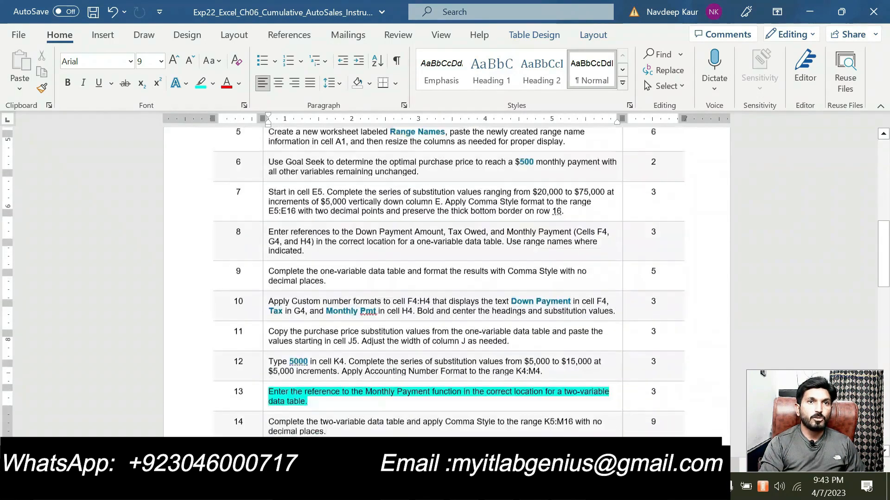
{"action": "scroll", "coordinate": [322, 371], "scroll_direction": "up", "scroll_amount": 3}
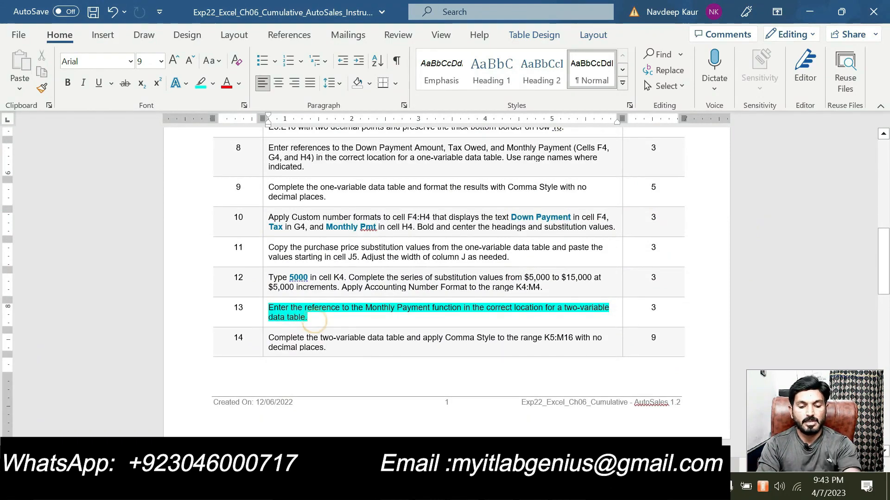
Remove the highlight from the step 13 instruction about the Monthly Payment reference
{"action": "key", "text": "F7"}
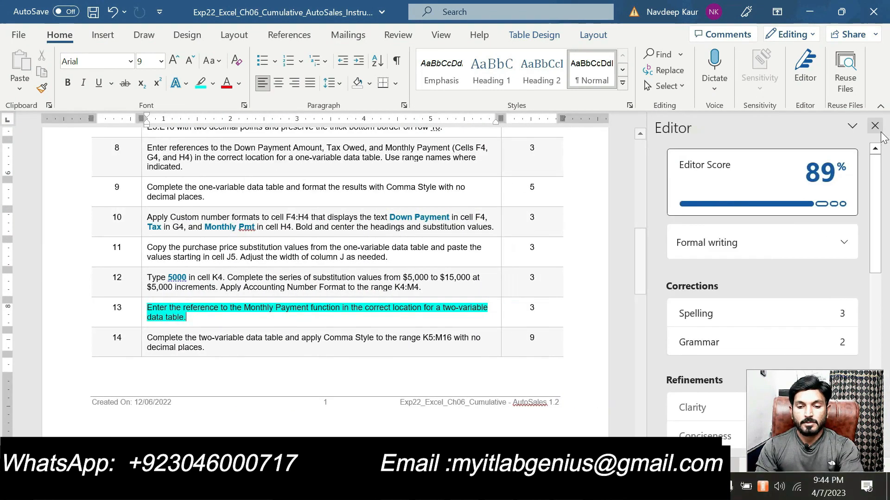
{"action": "left_click", "coordinate": [874, 127]}
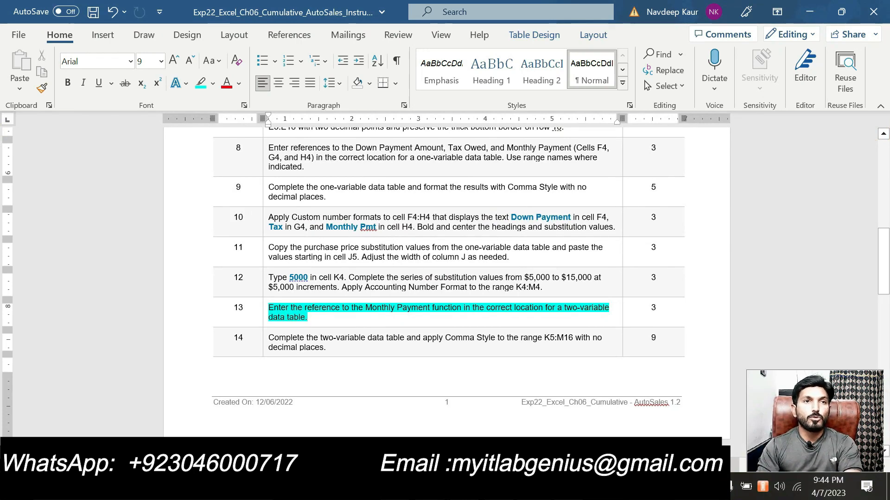
{"action": "triple_click", "coordinate": [330, 313]}
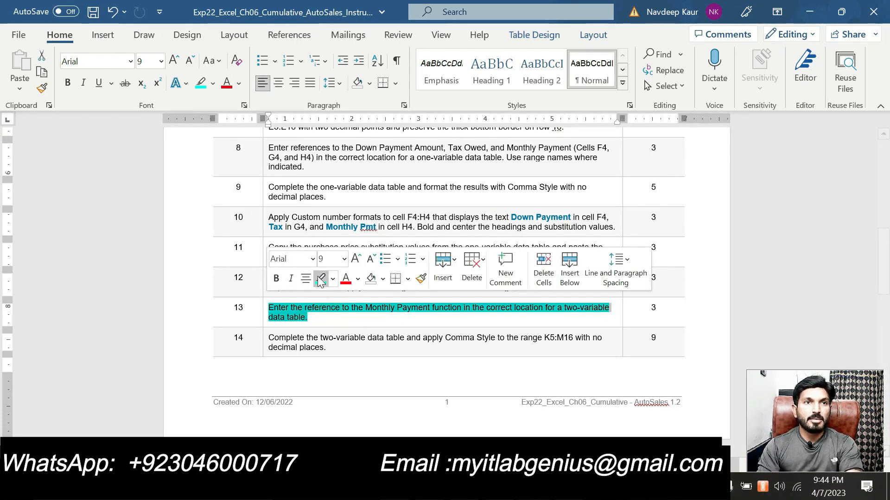
{"action": "left_click", "coordinate": [318, 277]}
{"action": "left_click", "coordinate": [326, 348]}
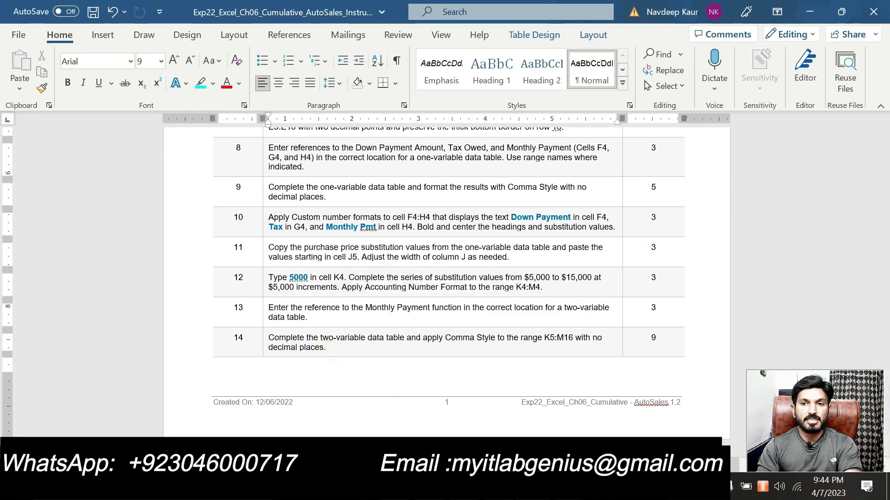
Check the solution workbook's two-variable table, and highlight the step 15 instruction in the Word document in turquoise
{"action": "key", "text": "alt+Tab"}
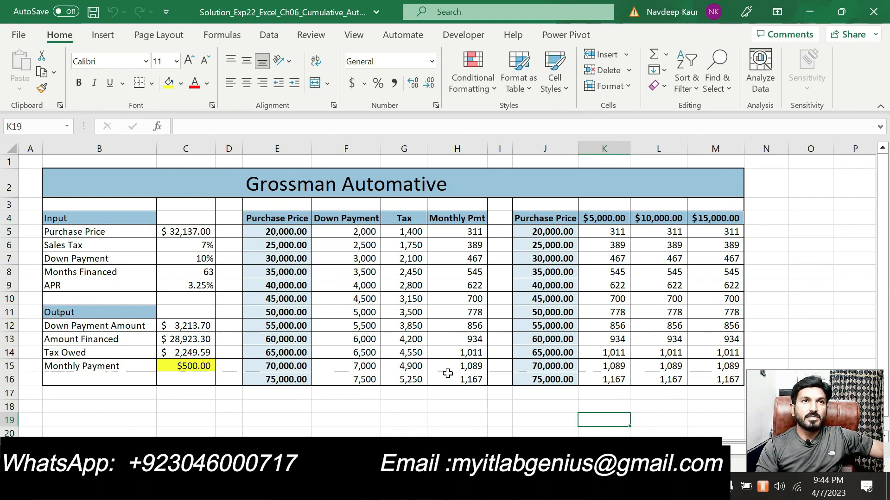
{"action": "key", "text": "alt+Tab"}
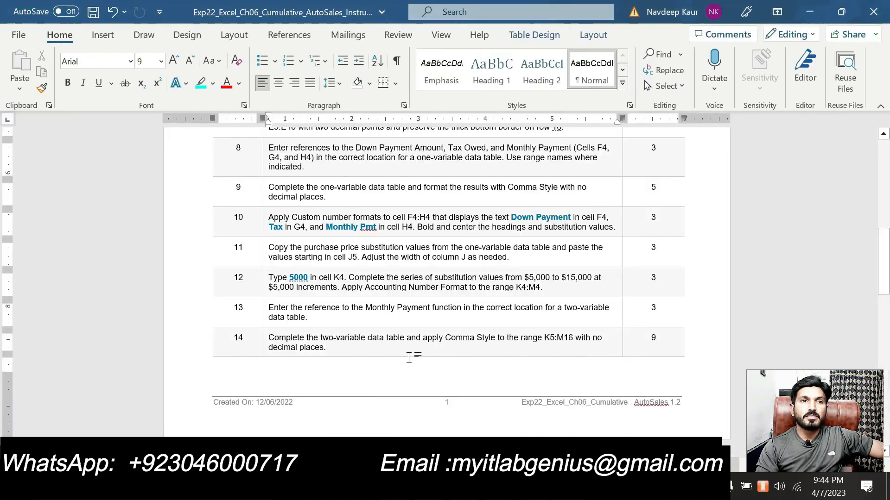
{"action": "scroll", "coordinate": [432, 407], "scroll_direction": "down", "scroll_amount": 4}
{"action": "scroll", "coordinate": [447, 278], "scroll_direction": "down", "scroll_amount": 2}
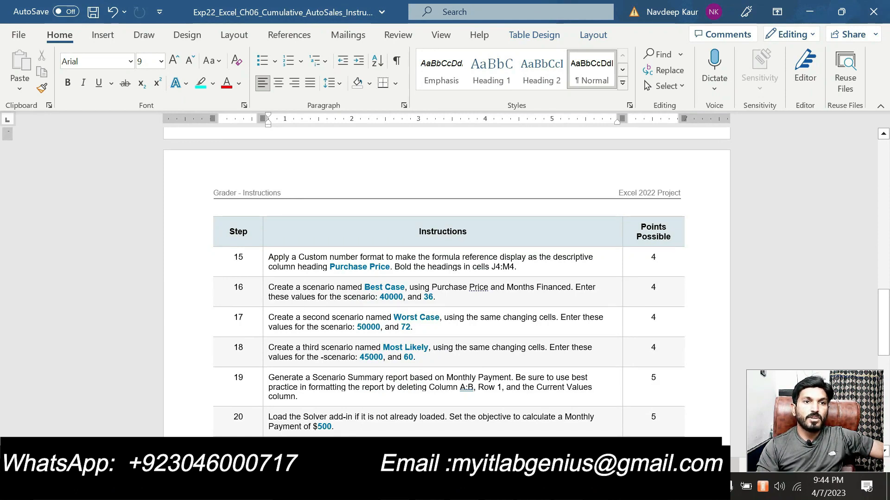
{"action": "left_click_drag", "start_coordinate": [531, 270], "coordinate": [273, 262]}
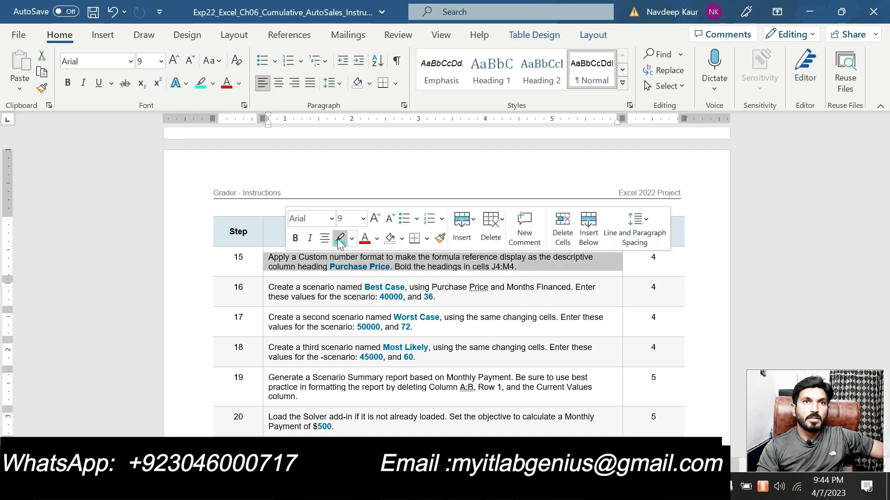
{"action": "left_click", "coordinate": [340, 239]}
Highlight the step 16 instruction about the Best Case scenario in yellow
{"action": "triple_click", "coordinate": [459, 296]}
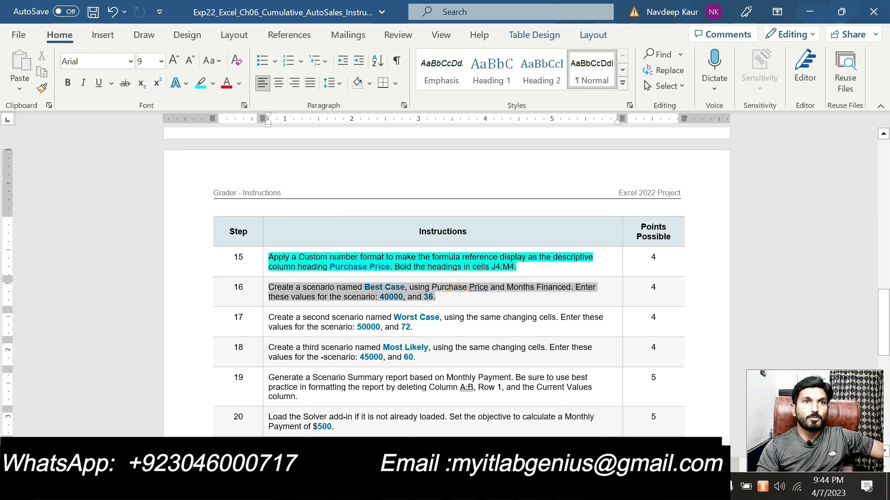
{"action": "left_click", "coordinate": [335, 265]}
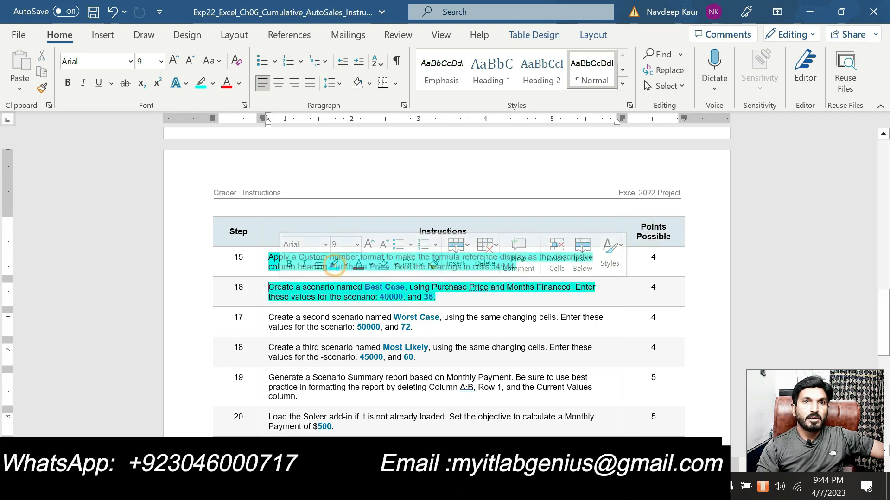
{"action": "left_click_drag", "start_coordinate": [443, 298], "coordinate": [270, 288]}
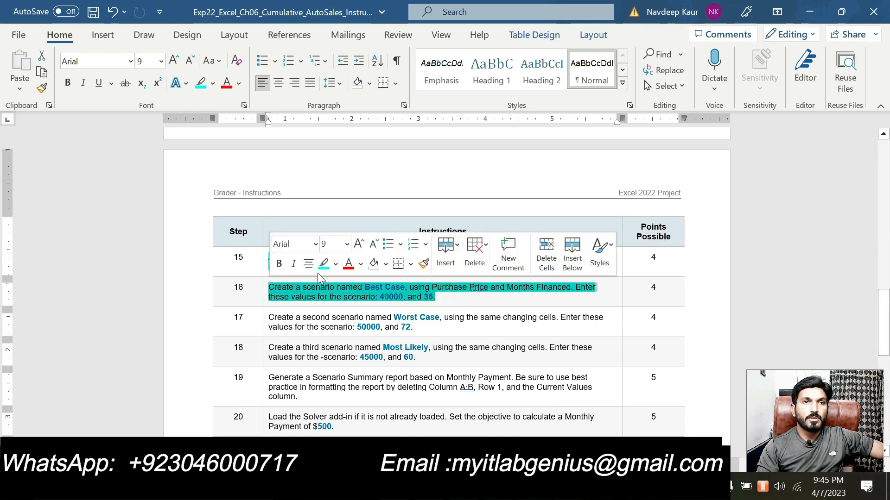
{"action": "left_click", "coordinate": [335, 265]}
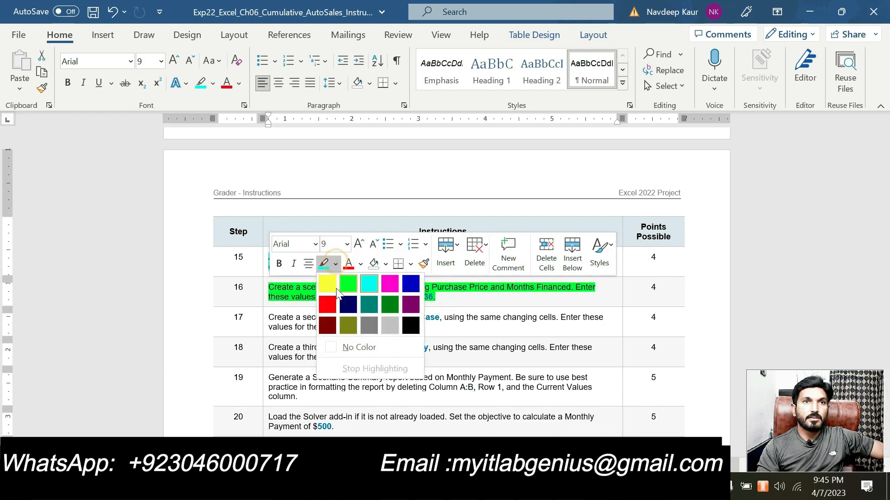
{"action": "left_click", "coordinate": [333, 284]}
Highlight the step 17 Worst Case instruction in teal and the step 18 Most Likely instruction in dark gray
{"action": "triple_click", "coordinate": [426, 326]}
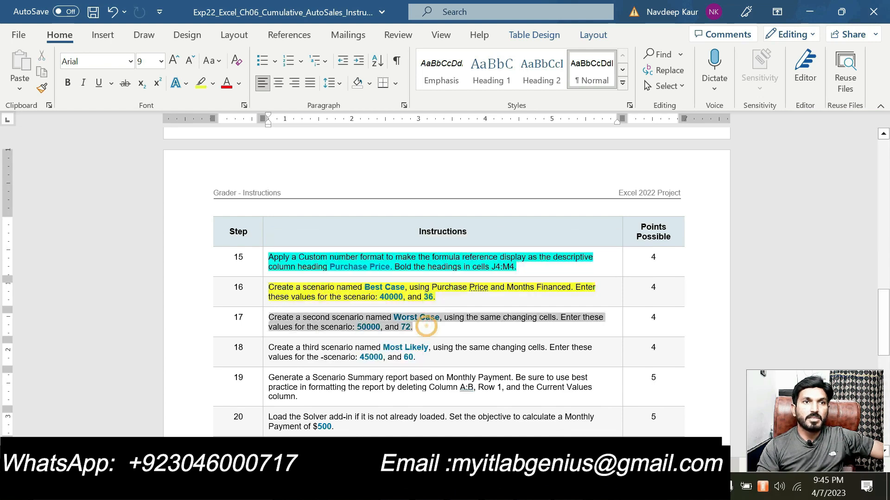
{"action": "left_click", "coordinate": [349, 293]}
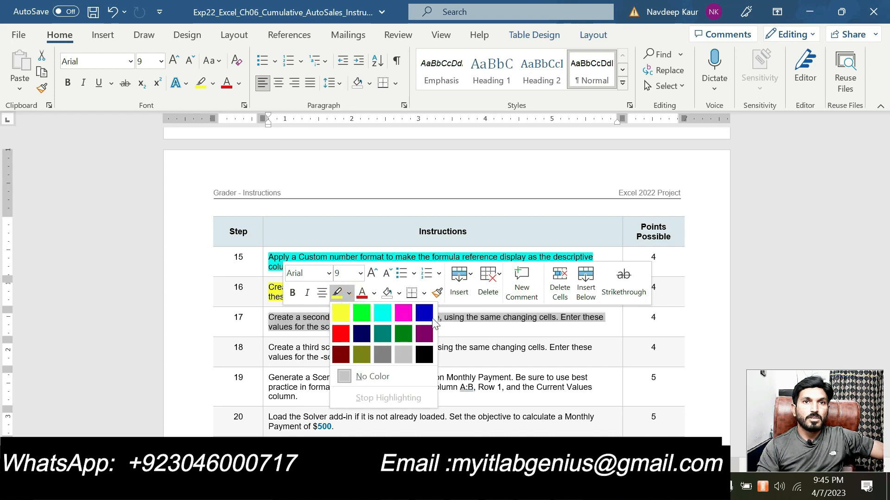
{"action": "left_click", "coordinate": [374, 333]}
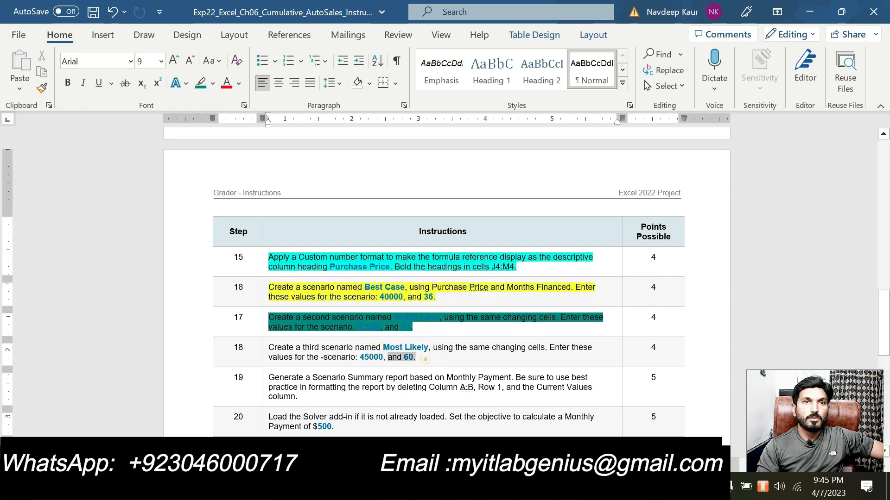
{"action": "left_click_drag", "start_coordinate": [425, 359], "coordinate": [268, 347]}
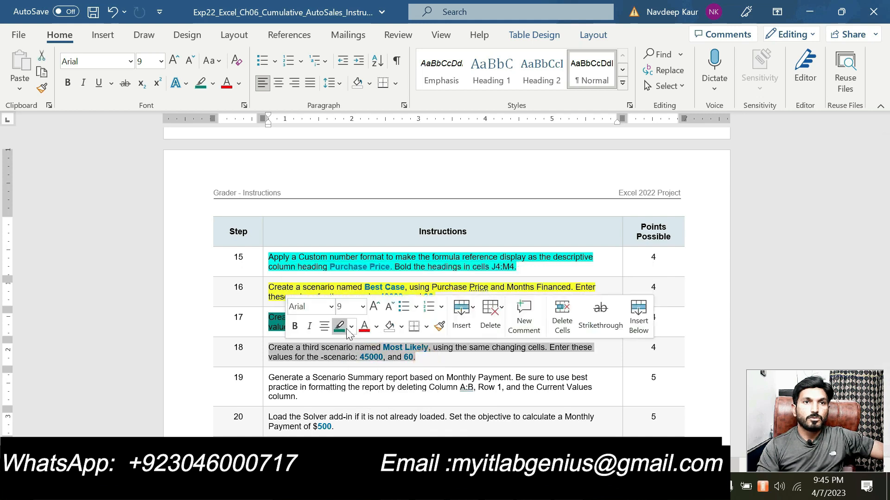
{"action": "left_click", "coordinate": [351, 326]}
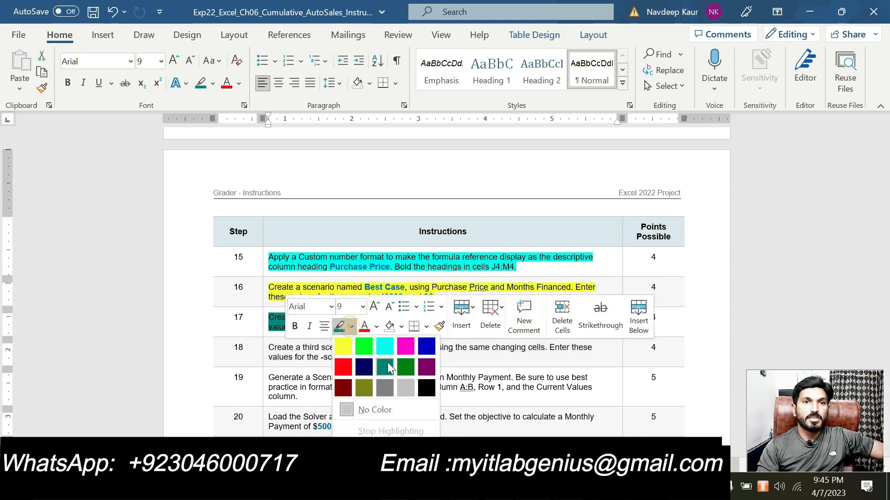
{"action": "left_click", "coordinate": [385, 387]}
Highlight the step 19 instruction about the Scenario Summary report in dark yellow
{"action": "left_click_drag", "start_coordinate": [323, 397], "coordinate": [269, 378]}
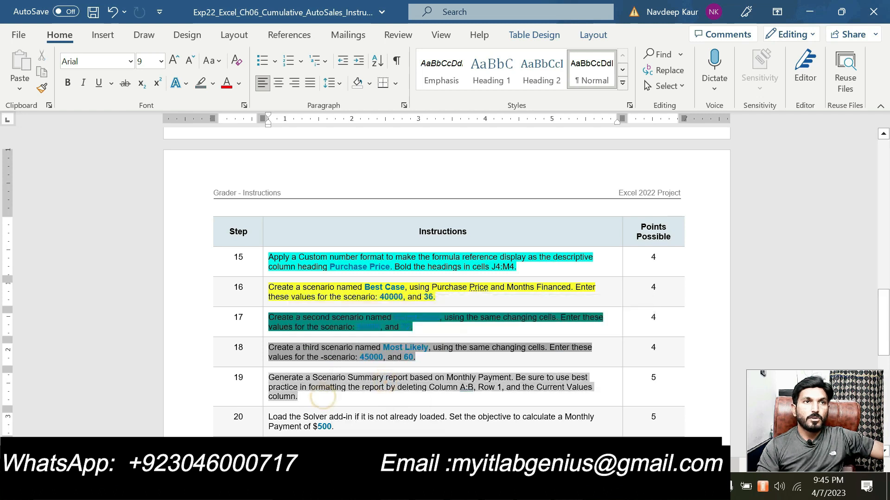
{"action": "left_click", "coordinate": [339, 361]}
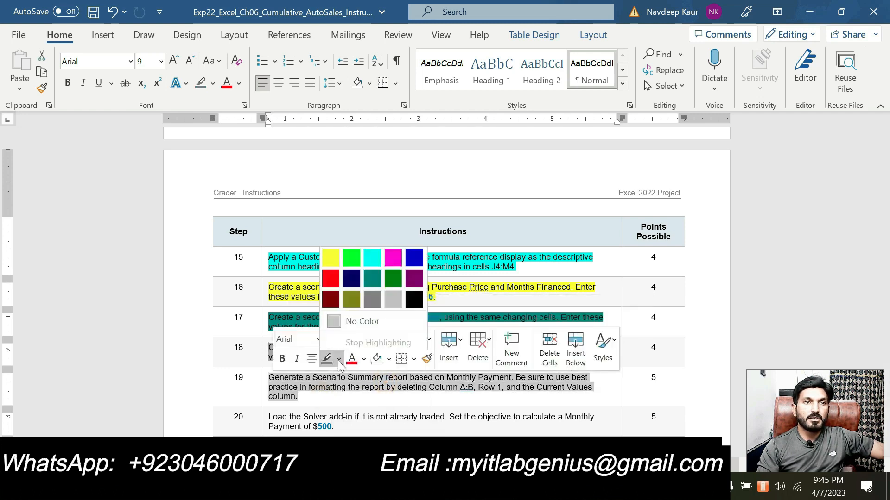
{"action": "left_click", "coordinate": [351, 295]}
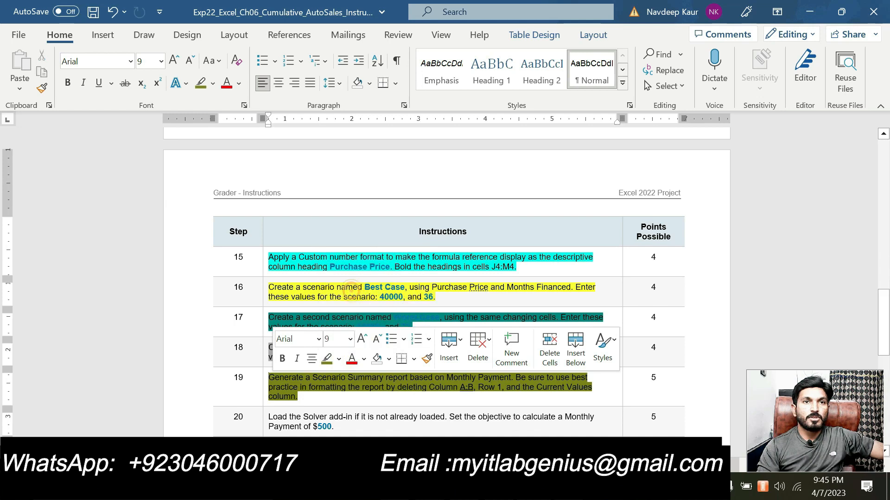
Switch to the solution workbook in Excel and examine its Scenario Summary report
{"action": "left_click", "coordinate": [361, 398]}
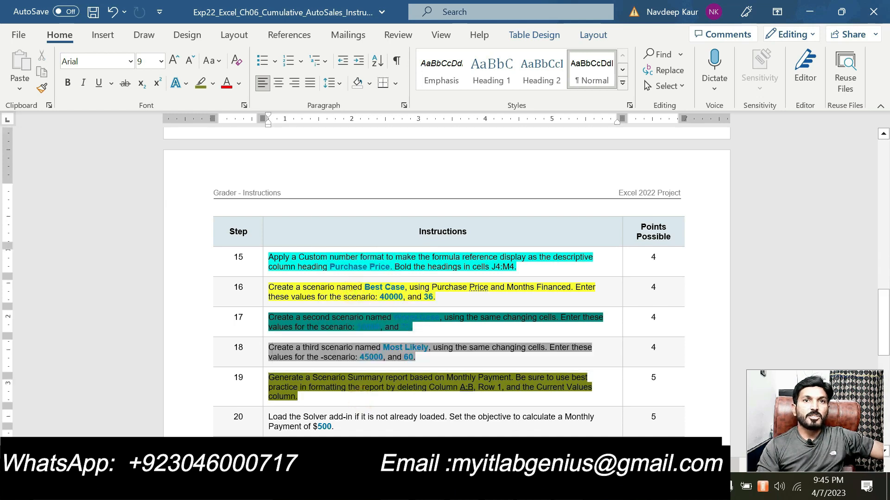
{"action": "scroll", "coordinate": [446, 278], "scroll_direction": "down", "scroll_amount": 3}
{"action": "scroll", "coordinate": [447, 278], "scroll_direction": "up", "scroll_amount": 1}
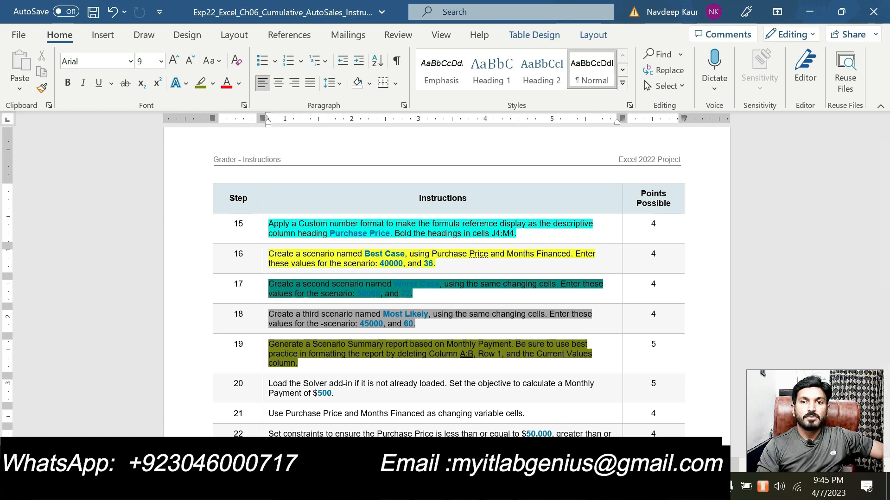
{"action": "key", "text": "alt+Tab"}
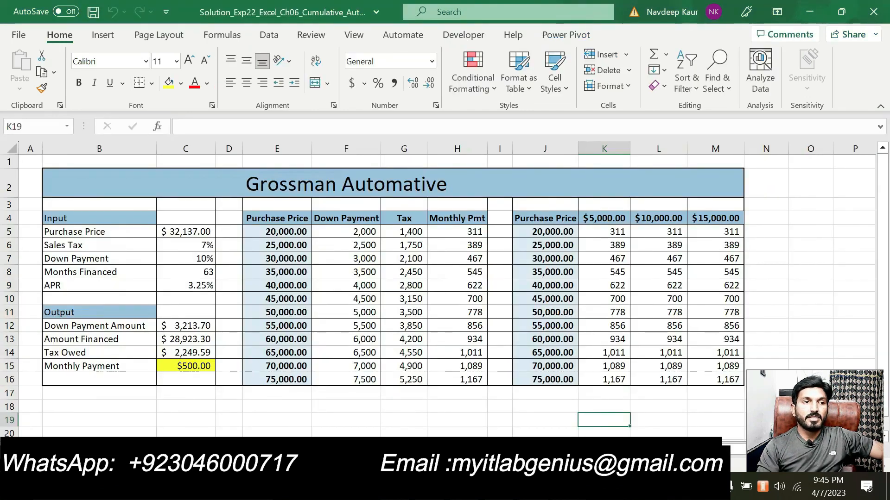
{"action": "left_click", "coordinate": [203, 449]}
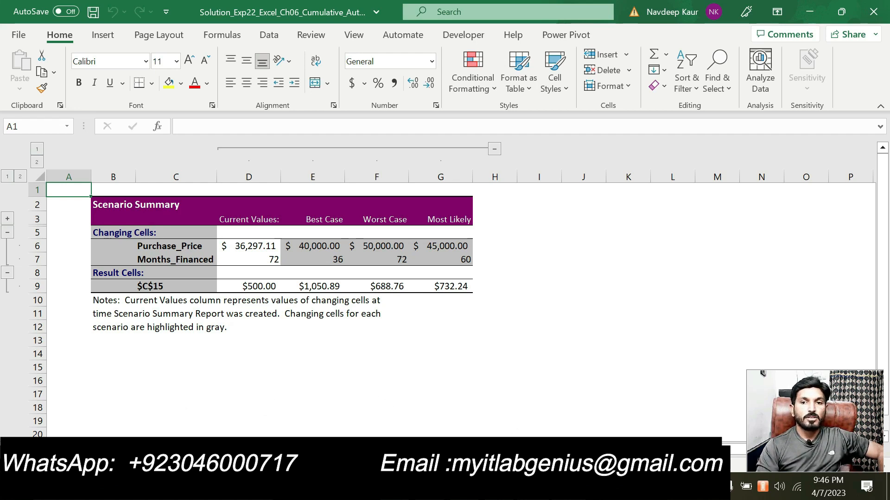
Return to the Word instructions and remove the highlighting from steps 15 to 19
{"action": "left_click", "coordinate": [371, 487]}
{"action": "left_click_drag", "start_coordinate": [320, 365], "coordinate": [328, 223]}
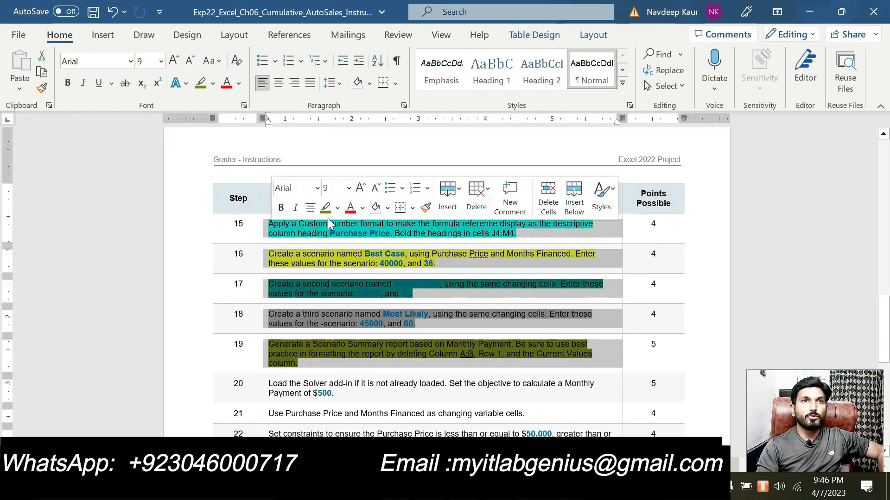
{"action": "left_click", "coordinate": [336, 207]}
{"action": "left_click", "coordinate": [346, 289]}
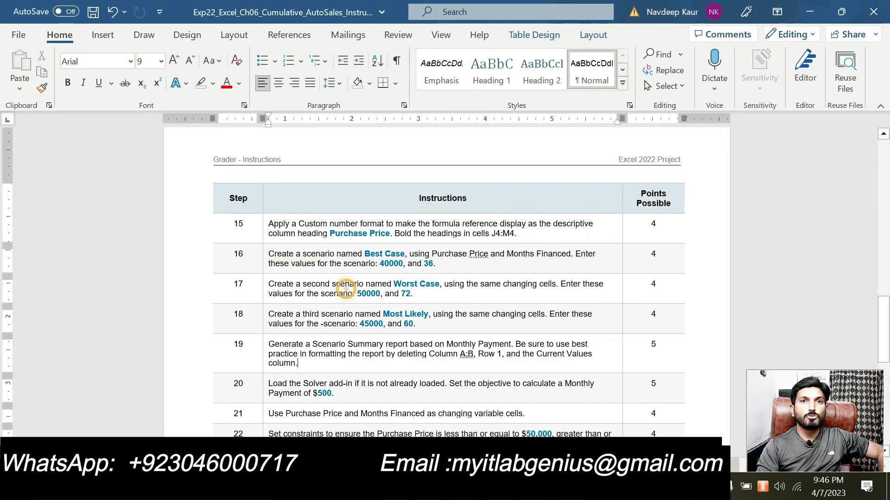
Highlight the step 20 Solver objective instruction in bright green and the step 21 changing variable cells instruction in turquoise
{"action": "scroll", "coordinate": [371, 355], "scroll_direction": "down", "scroll_amount": 4}
{"action": "scroll", "coordinate": [370, 355], "scroll_direction": "down", "scroll_amount": 1}
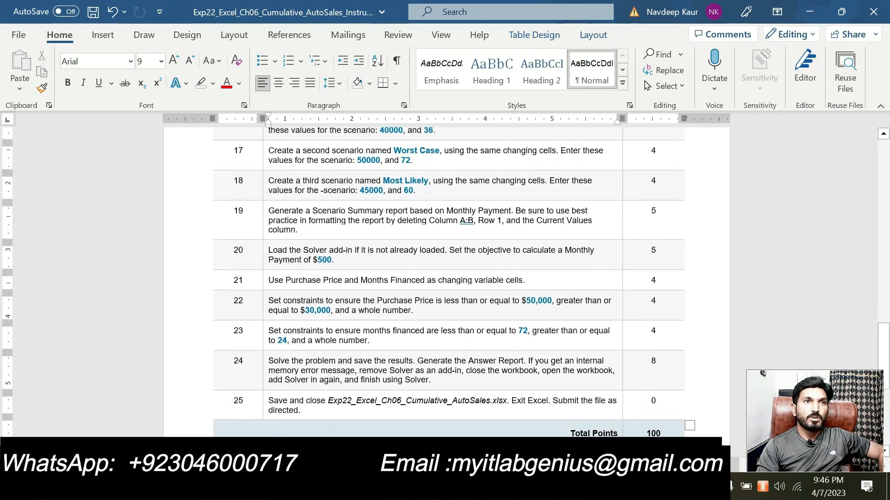
{"action": "left_click_drag", "start_coordinate": [333, 260], "coordinate": [268, 250]}
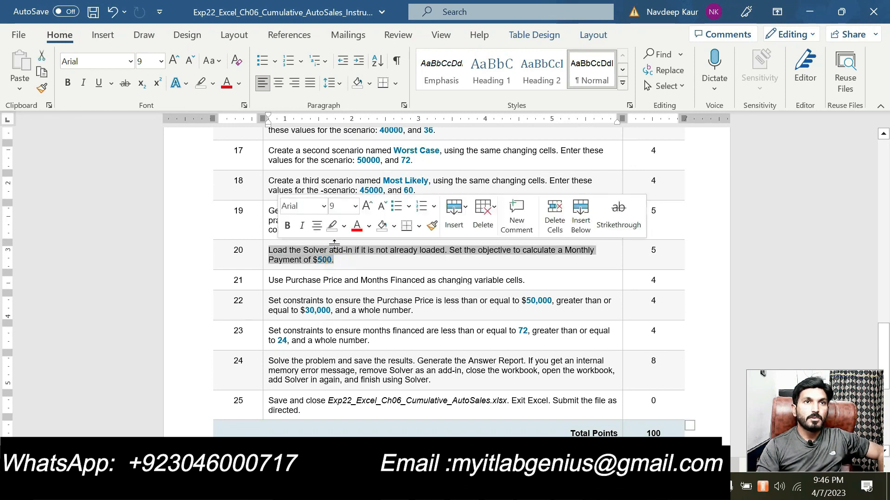
{"action": "left_click", "coordinate": [345, 226]}
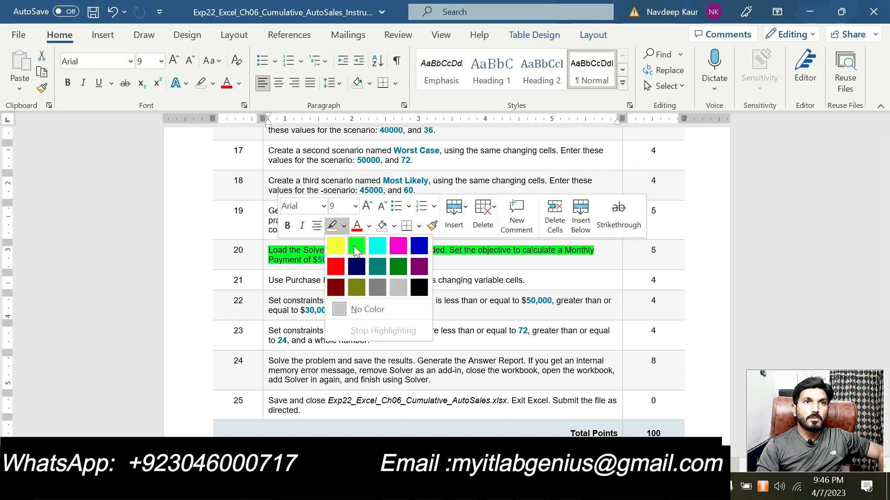
{"action": "left_click", "coordinate": [354, 246]}
{"action": "left_click_drag", "start_coordinate": [522, 280], "coordinate": [268, 280]}
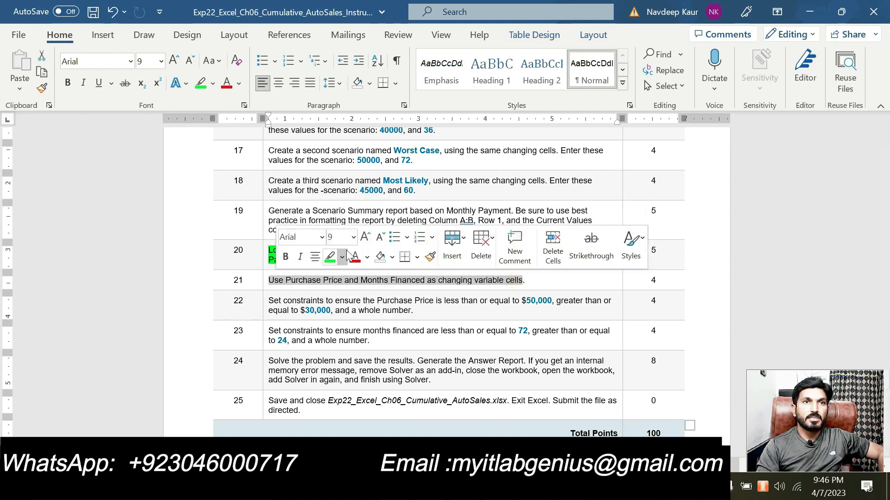
{"action": "left_click", "coordinate": [342, 256]}
{"action": "left_click", "coordinate": [373, 279]}
Highlight the step 22 Purchase Price constraints in yellow and the step 23 months financed constraints in dark yellow
{"action": "left_click_drag", "start_coordinate": [417, 310], "coordinate": [268, 310]}
{"action": "triple_click", "coordinate": [418, 310]}
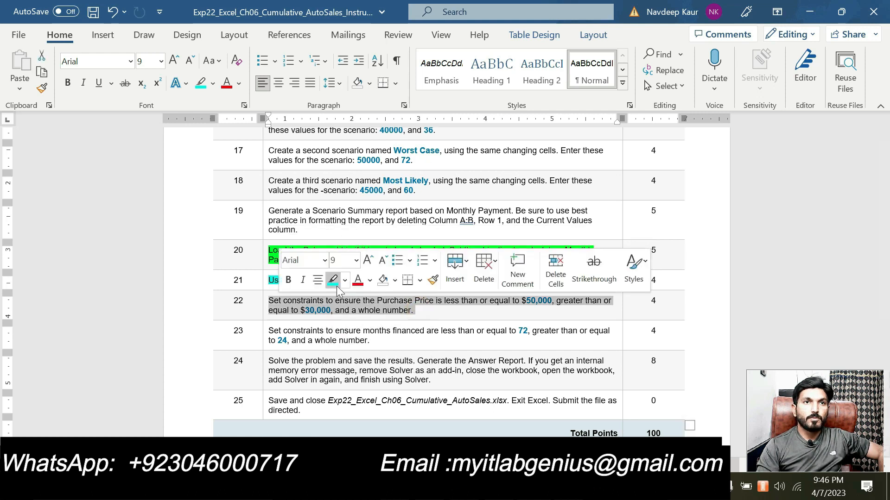
{"action": "left_click", "coordinate": [346, 280]}
{"action": "left_click", "coordinate": [334, 304]}
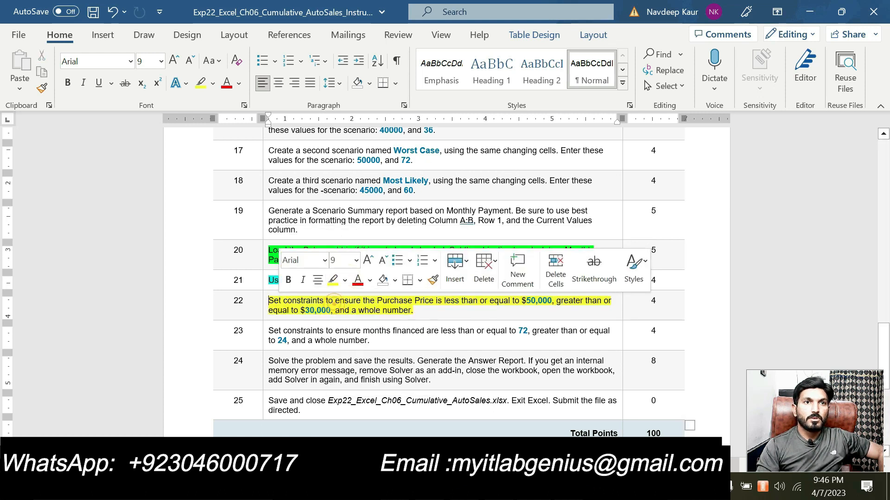
{"action": "triple_click", "coordinate": [359, 340]}
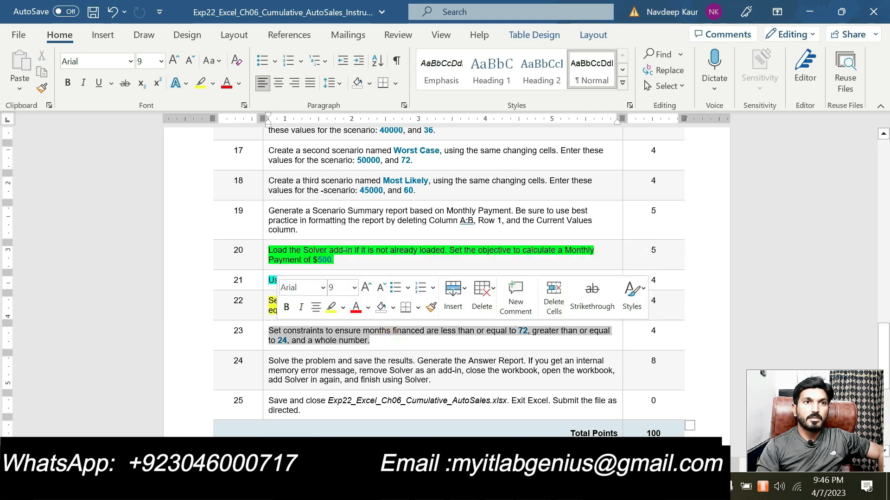
{"action": "left_click", "coordinate": [343, 307]}
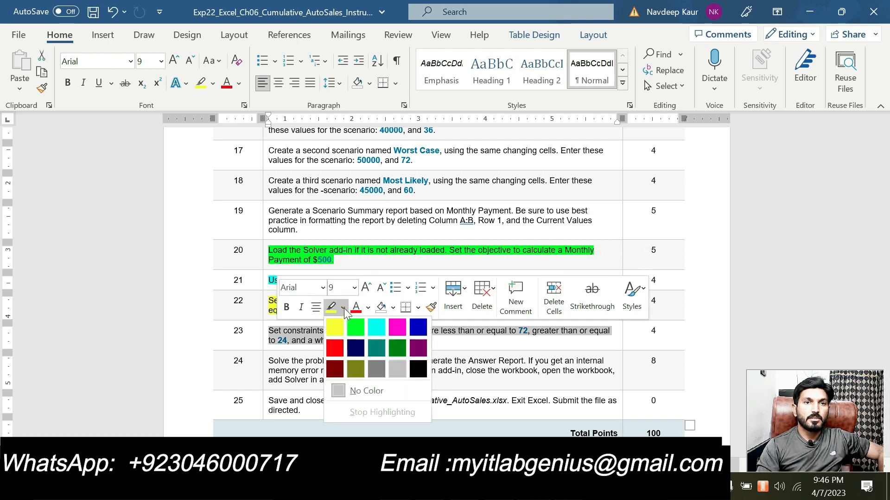
{"action": "left_click", "coordinate": [355, 369]}
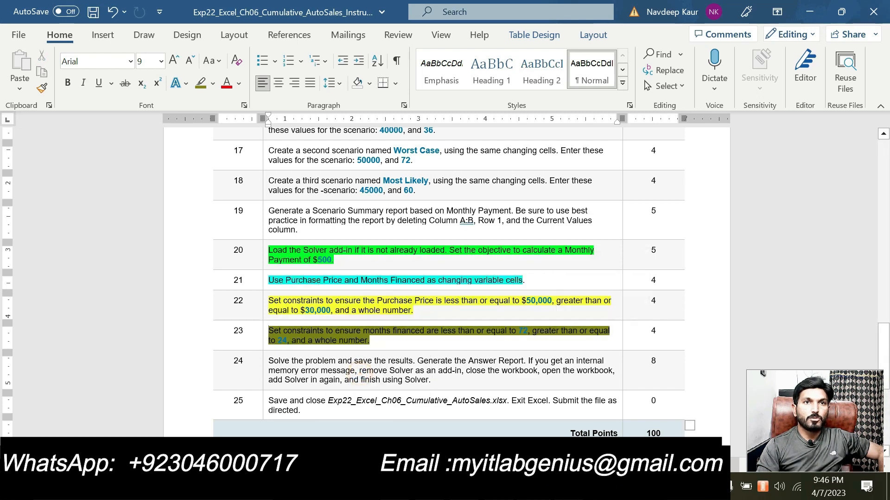
Highlight the step 24 instruction about solving the problem and generating the Answer Report in gray
{"action": "left_click_drag", "start_coordinate": [280, 370], "coordinate": [434, 380]}
{"action": "triple_click", "coordinate": [434, 380]}
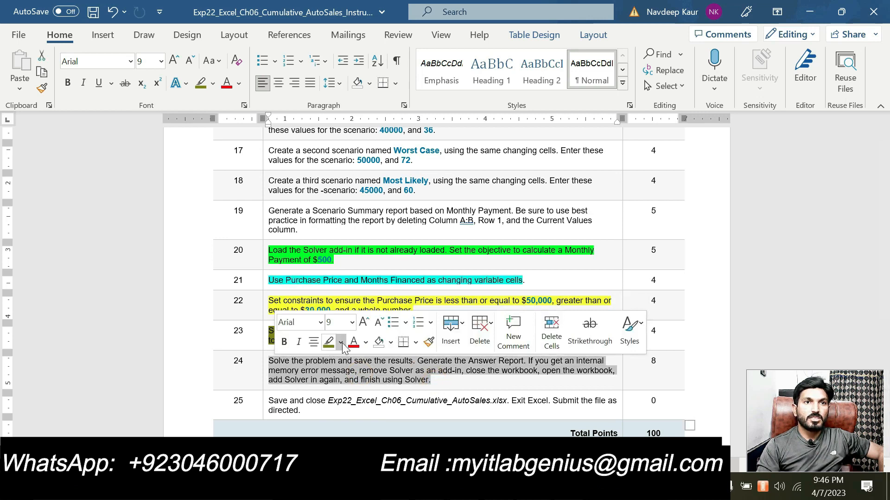
{"action": "left_click", "coordinate": [342, 343]}
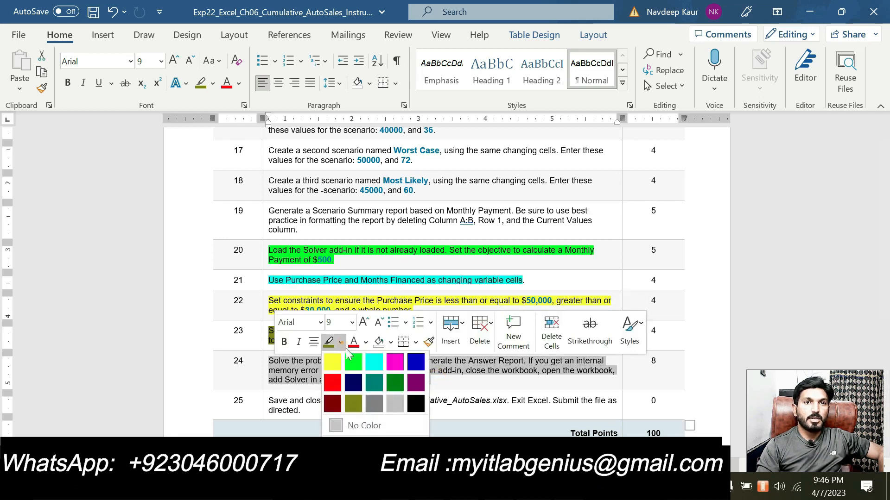
{"action": "left_click", "coordinate": [395, 404]}
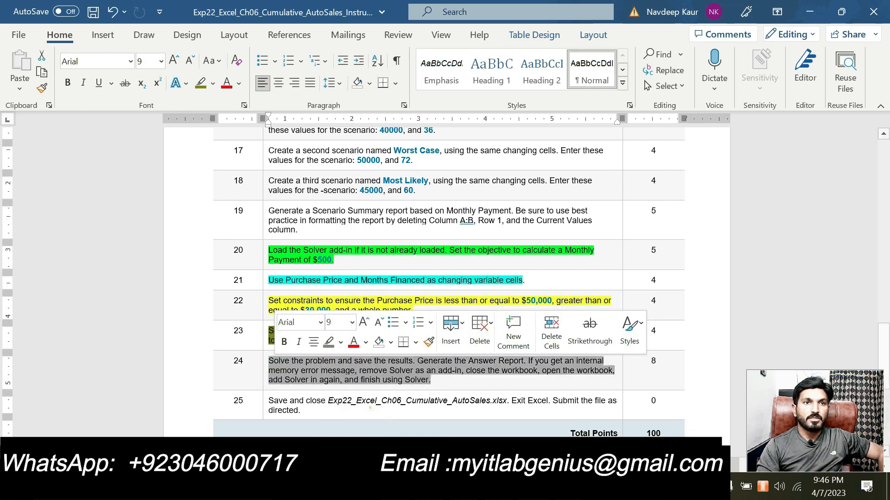
{"action": "left_click", "coordinate": [391, 380]}
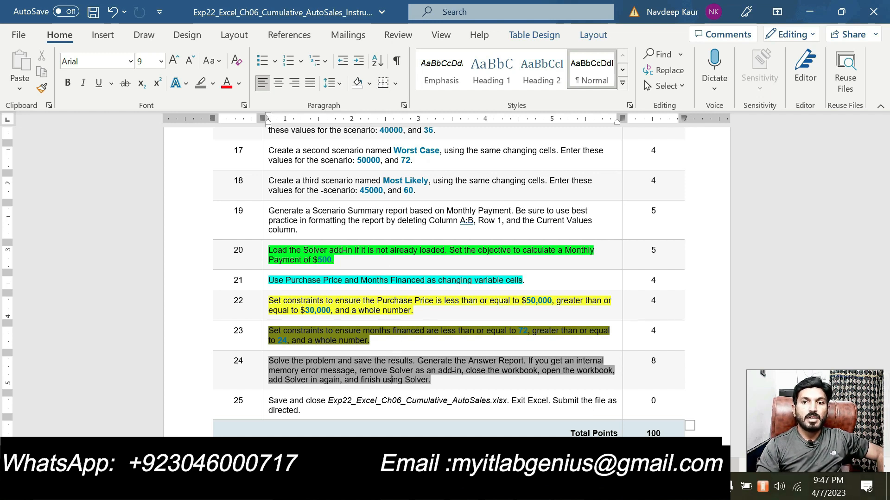
Switch to the solution workbook in Excel and examine the Solver Answer Report's objective, variable cells and constraints
{"action": "key", "text": "alt+Tab"}
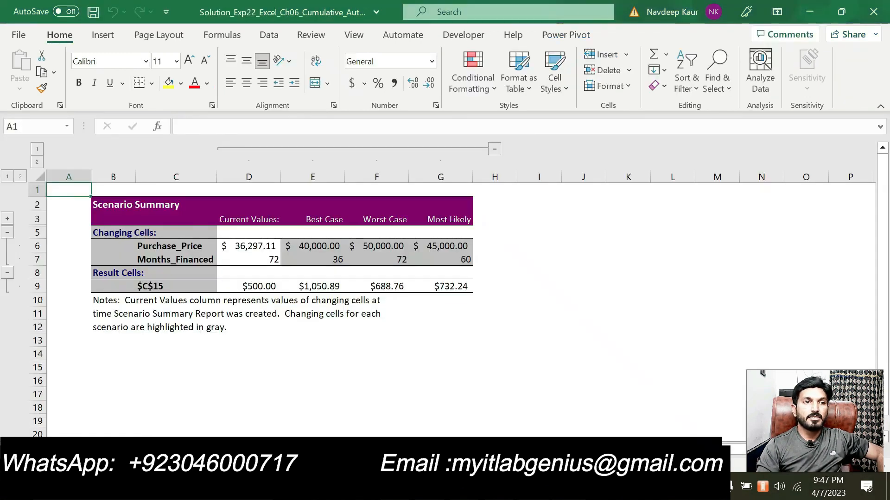
{"action": "key", "text": "ctrl+Page_Down"}
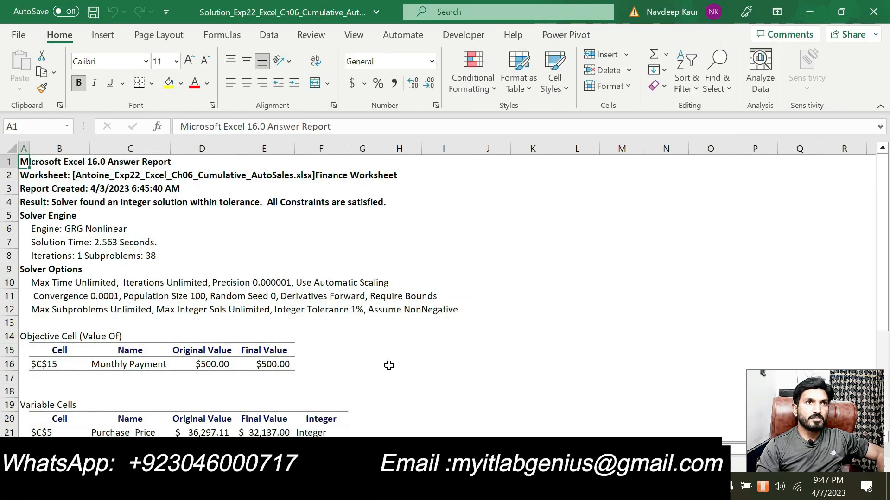
{"action": "scroll", "coordinate": [389, 366], "scroll_direction": "down", "scroll_amount": 5}
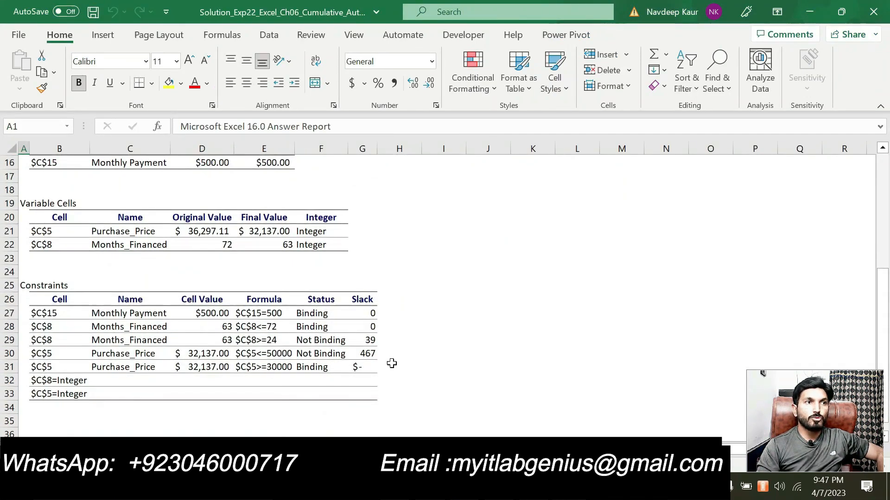
{"action": "scroll", "coordinate": [392, 363], "scroll_direction": "up", "scroll_amount": 3}
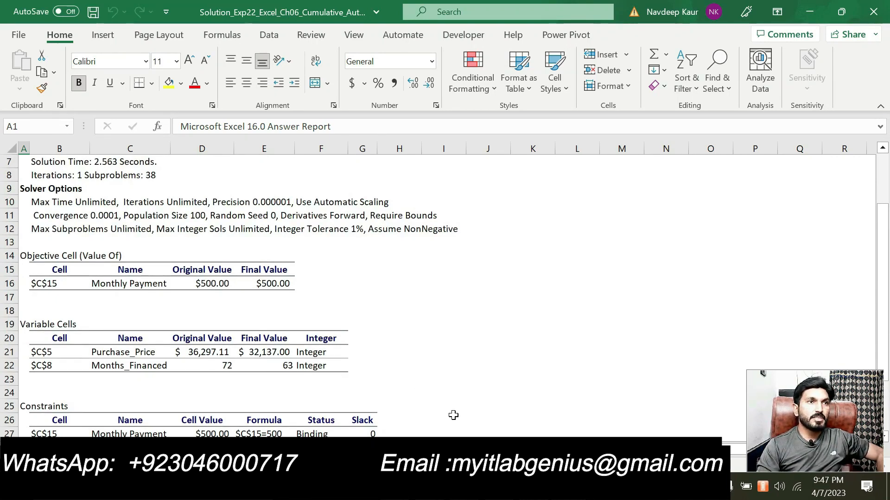
Return to the Word instructions and remove the highlighting from steps 20 to 24
{"action": "key", "text": "alt+Tab"}
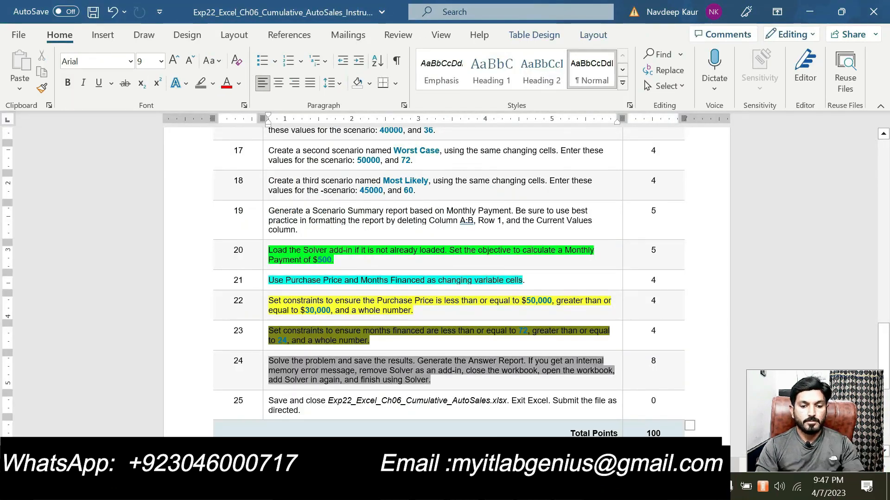
{"action": "key", "text": "F7"}
{"action": "left_click", "coordinate": [875, 126]}
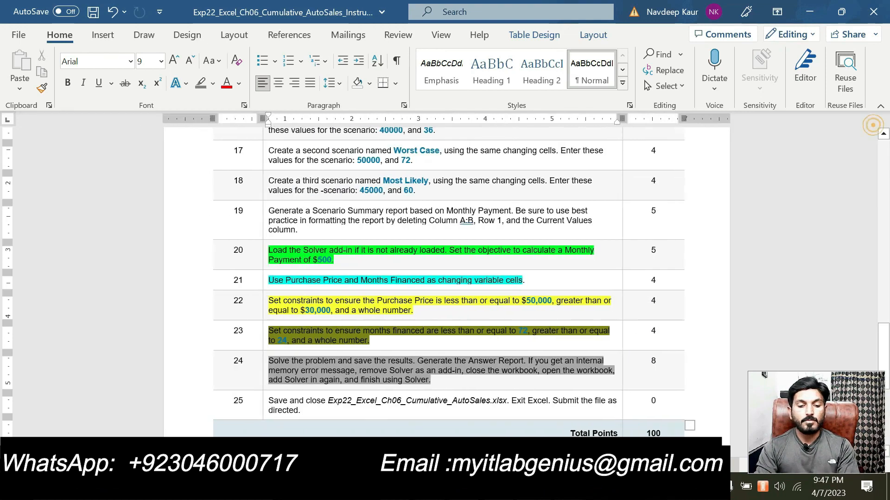
{"action": "scroll", "coordinate": [414, 352], "scroll_direction": "up", "scroll_amount": 3}
{"action": "scroll", "coordinate": [413, 353], "scroll_direction": "down", "scroll_amount": 3}
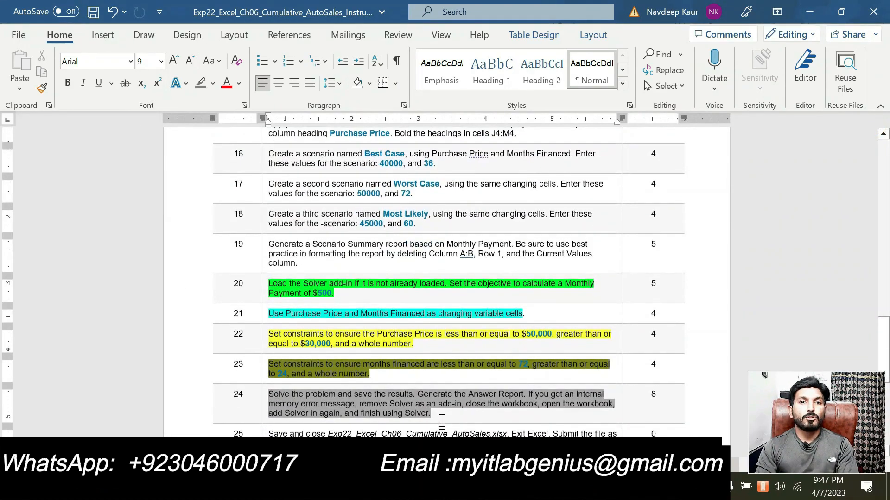
{"action": "key", "text": "shift+Up"}
{"action": "key", "text": "shift+Up"}
{"action": "key", "text": "shift+Up"}
{"action": "key", "text": "shift+Up"}
{"action": "key", "text": "shift+Up"}
{"action": "key", "text": "shift+Up"}
{"action": "key", "text": "shift+Up"}
{"action": "key", "text": "shift+Up"}
{"action": "key", "text": "shift+Up"}
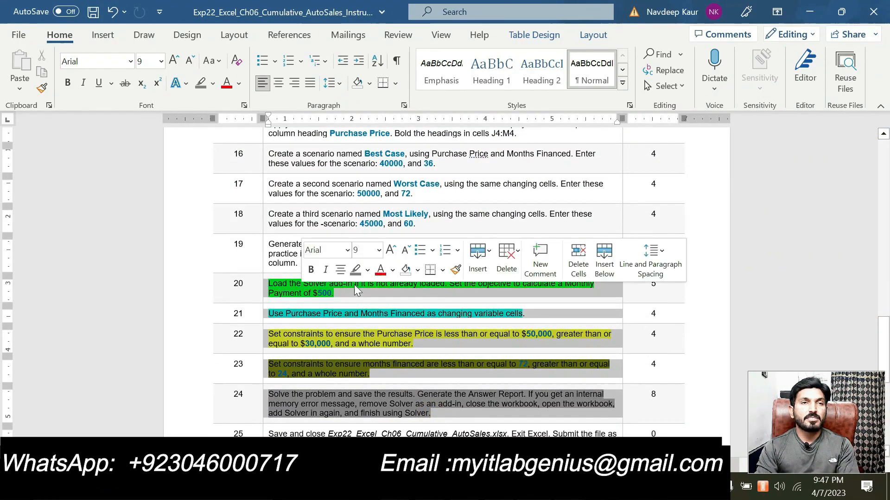
{"action": "left_click", "coordinate": [368, 270]}
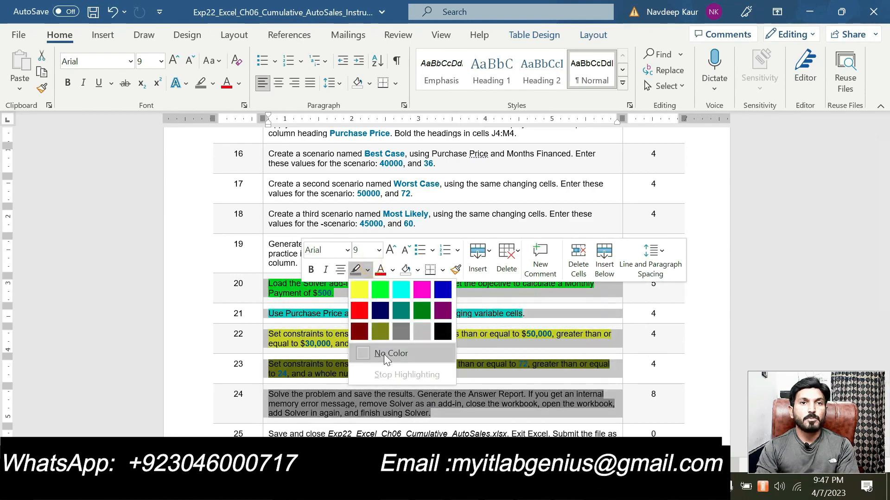
{"action": "left_click", "coordinate": [383, 354]}
Go back to the beginning of the instructions and look over the project description and first steps
{"action": "scroll", "coordinate": [418, 376], "scroll_direction": "up", "scroll_amount": 5}
{"action": "scroll", "coordinate": [418, 376], "scroll_direction": "up", "scroll_amount": 12}
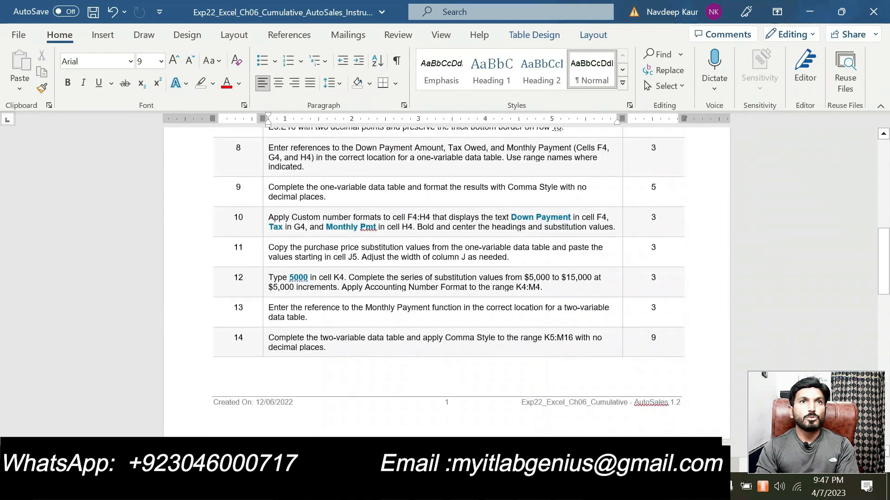
{"action": "scroll", "coordinate": [416, 371], "scroll_direction": "up", "scroll_amount": 3}
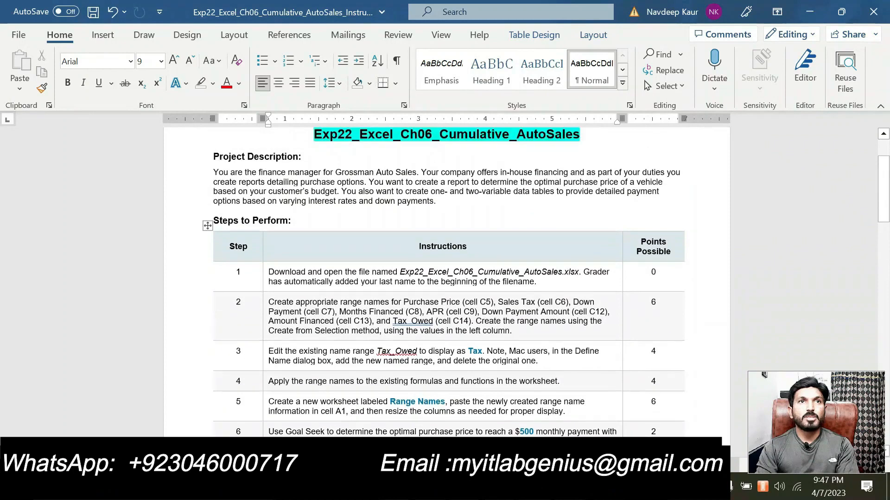
{"action": "scroll", "coordinate": [417, 370], "scroll_direction": "down", "scroll_amount": 3}
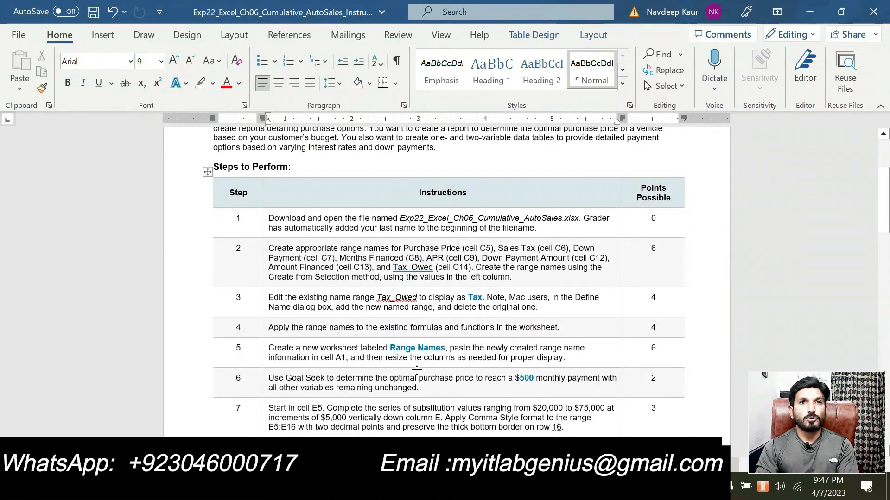
{"action": "scroll", "coordinate": [417, 370], "scroll_direction": "up", "scroll_amount": 2}
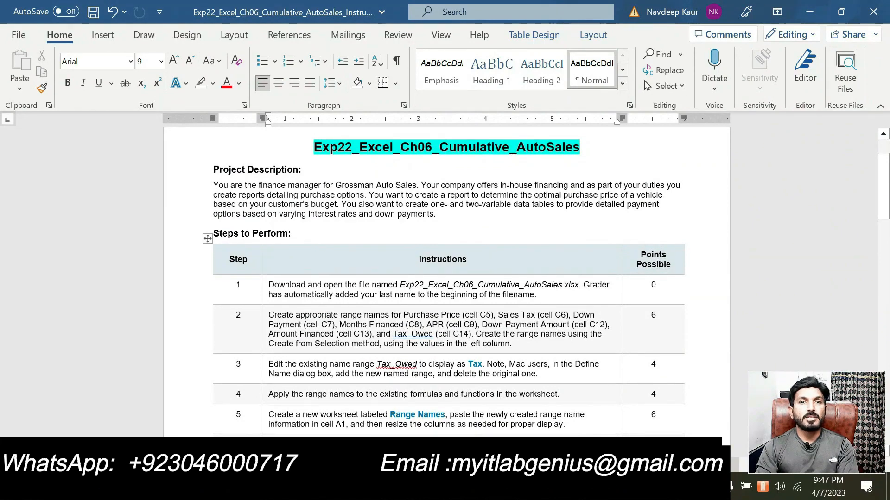